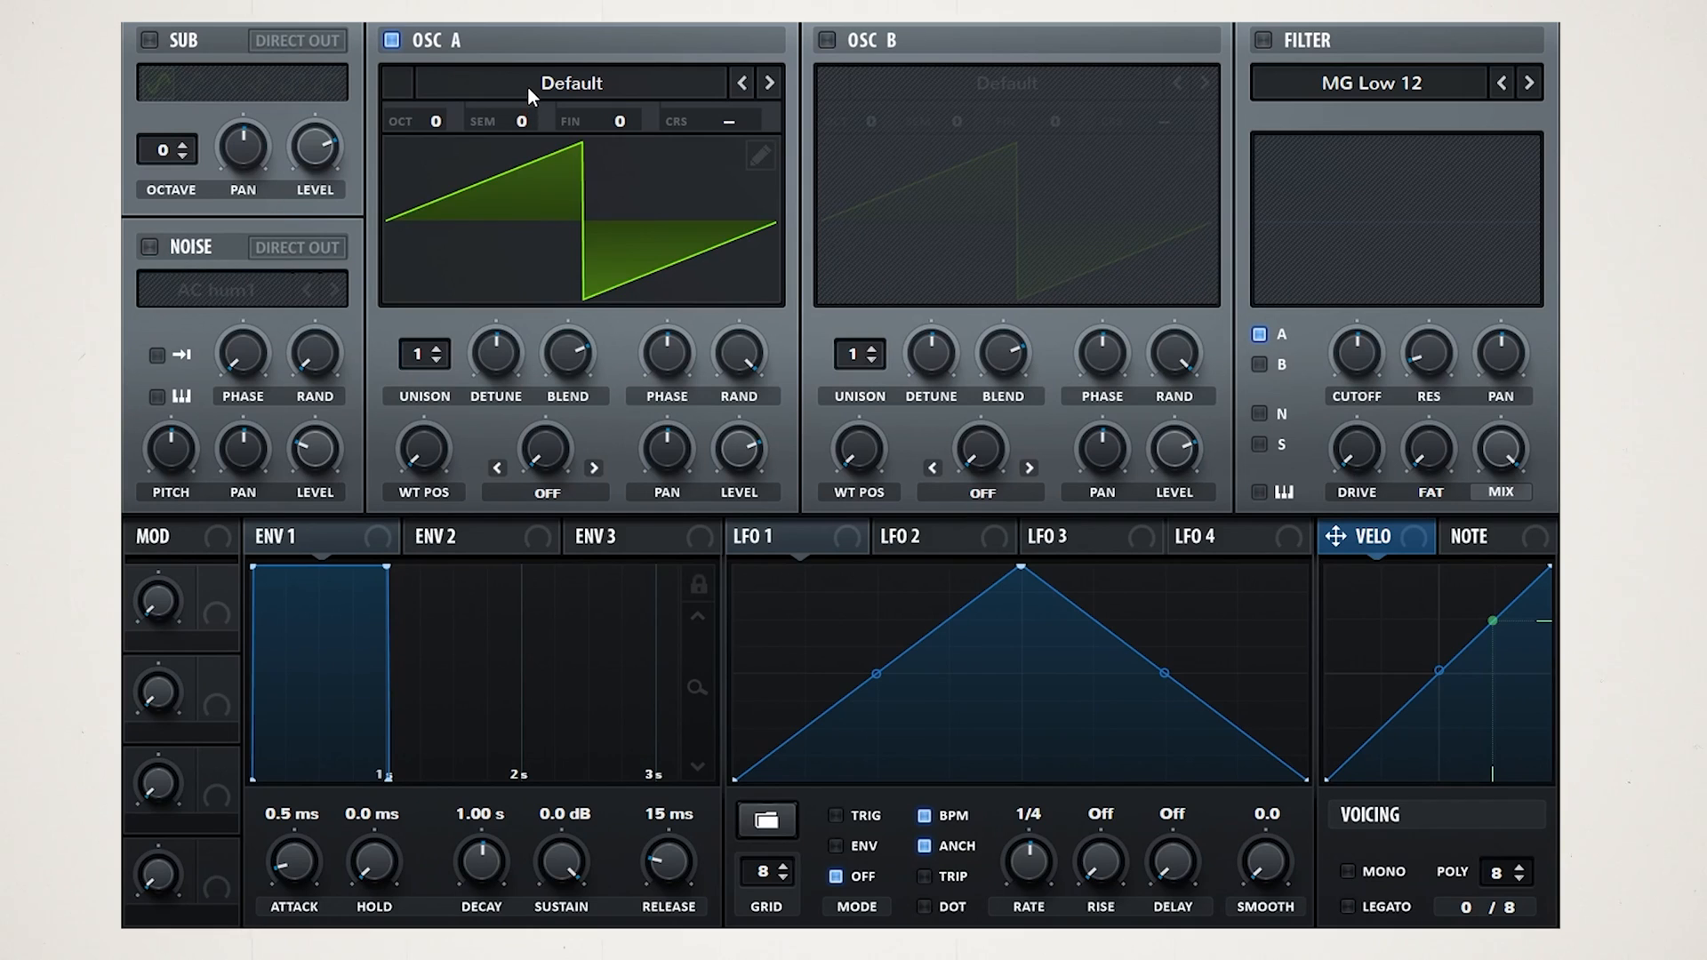
- Load the Analog wavetable Basic Mg into oscillator A and advance its wavetable position slightly
{"action": "left_click", "coordinate": [526, 85]}
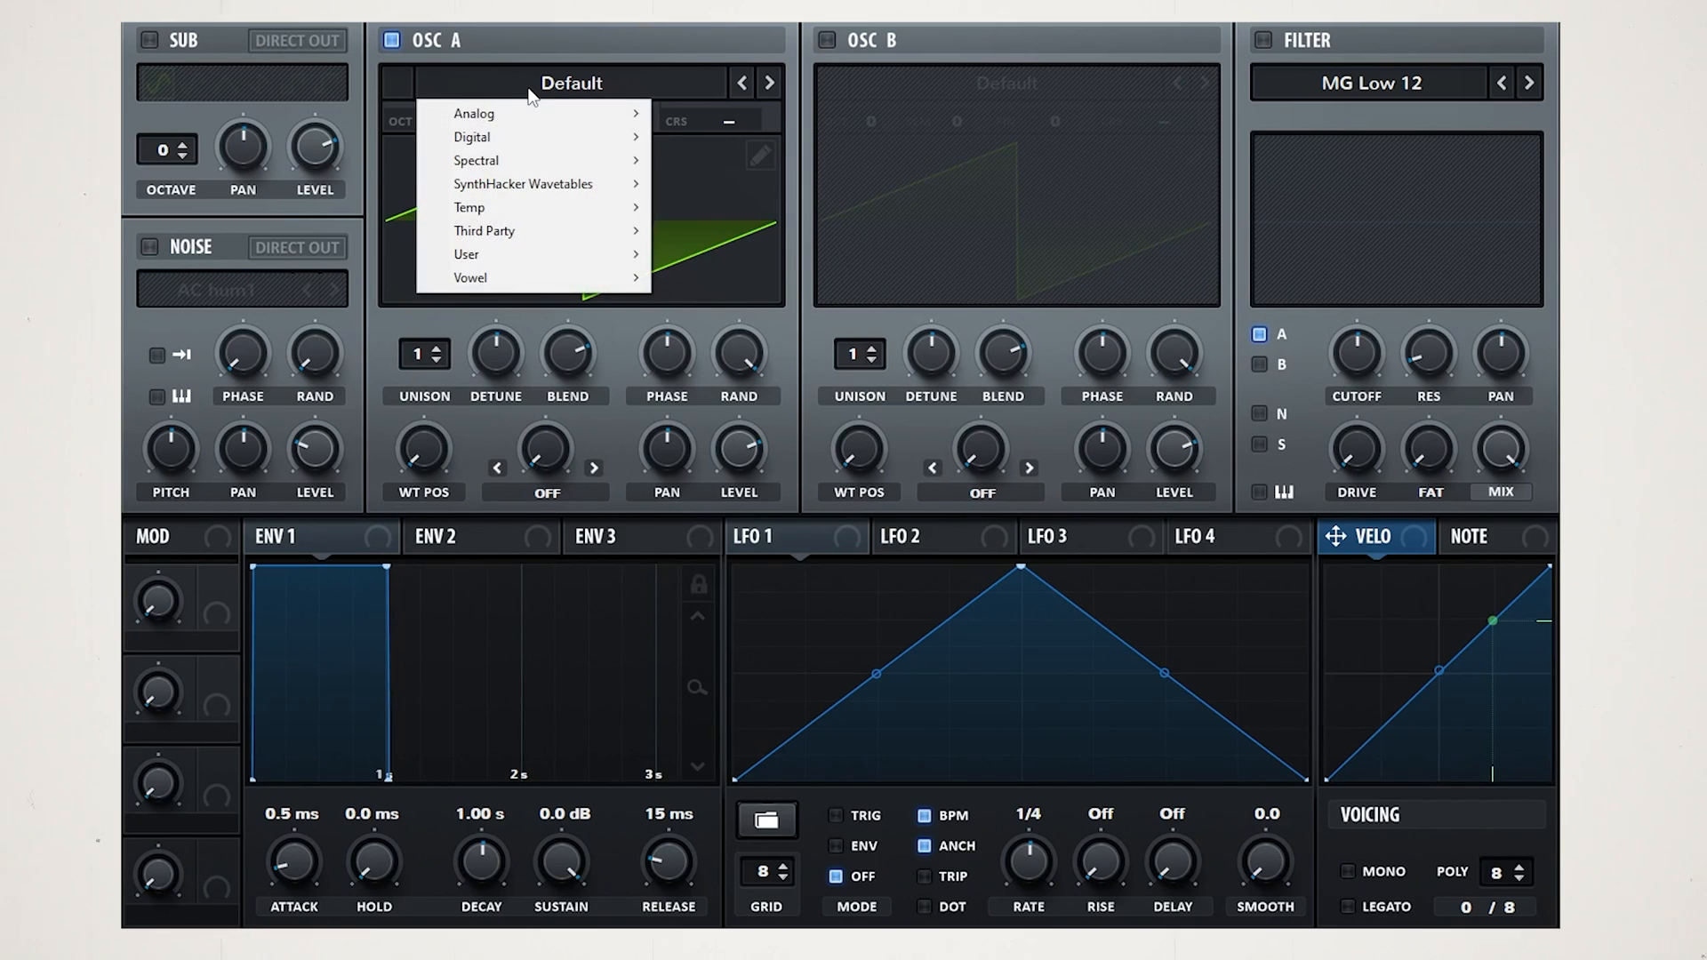
{"action": "mouse_move", "coordinate": [524, 113]}
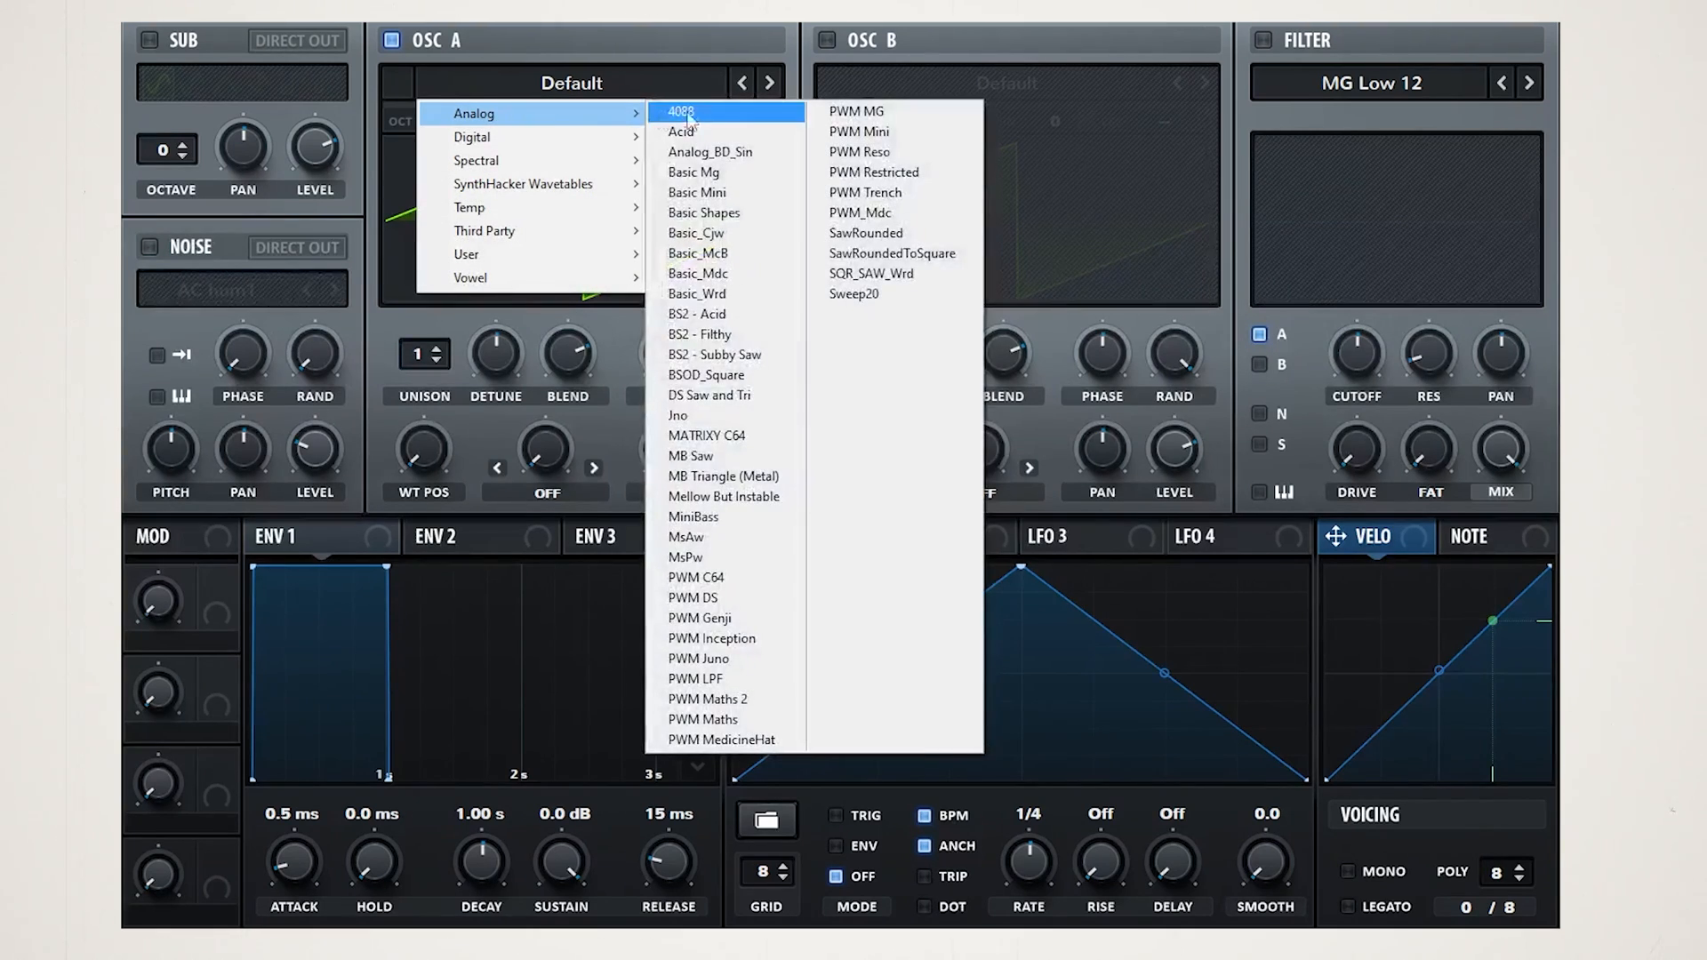
{"action": "left_click", "coordinate": [728, 173]}
{"action": "left_click_drag", "start_coordinate": [429, 449], "coordinate": [434, 405]}
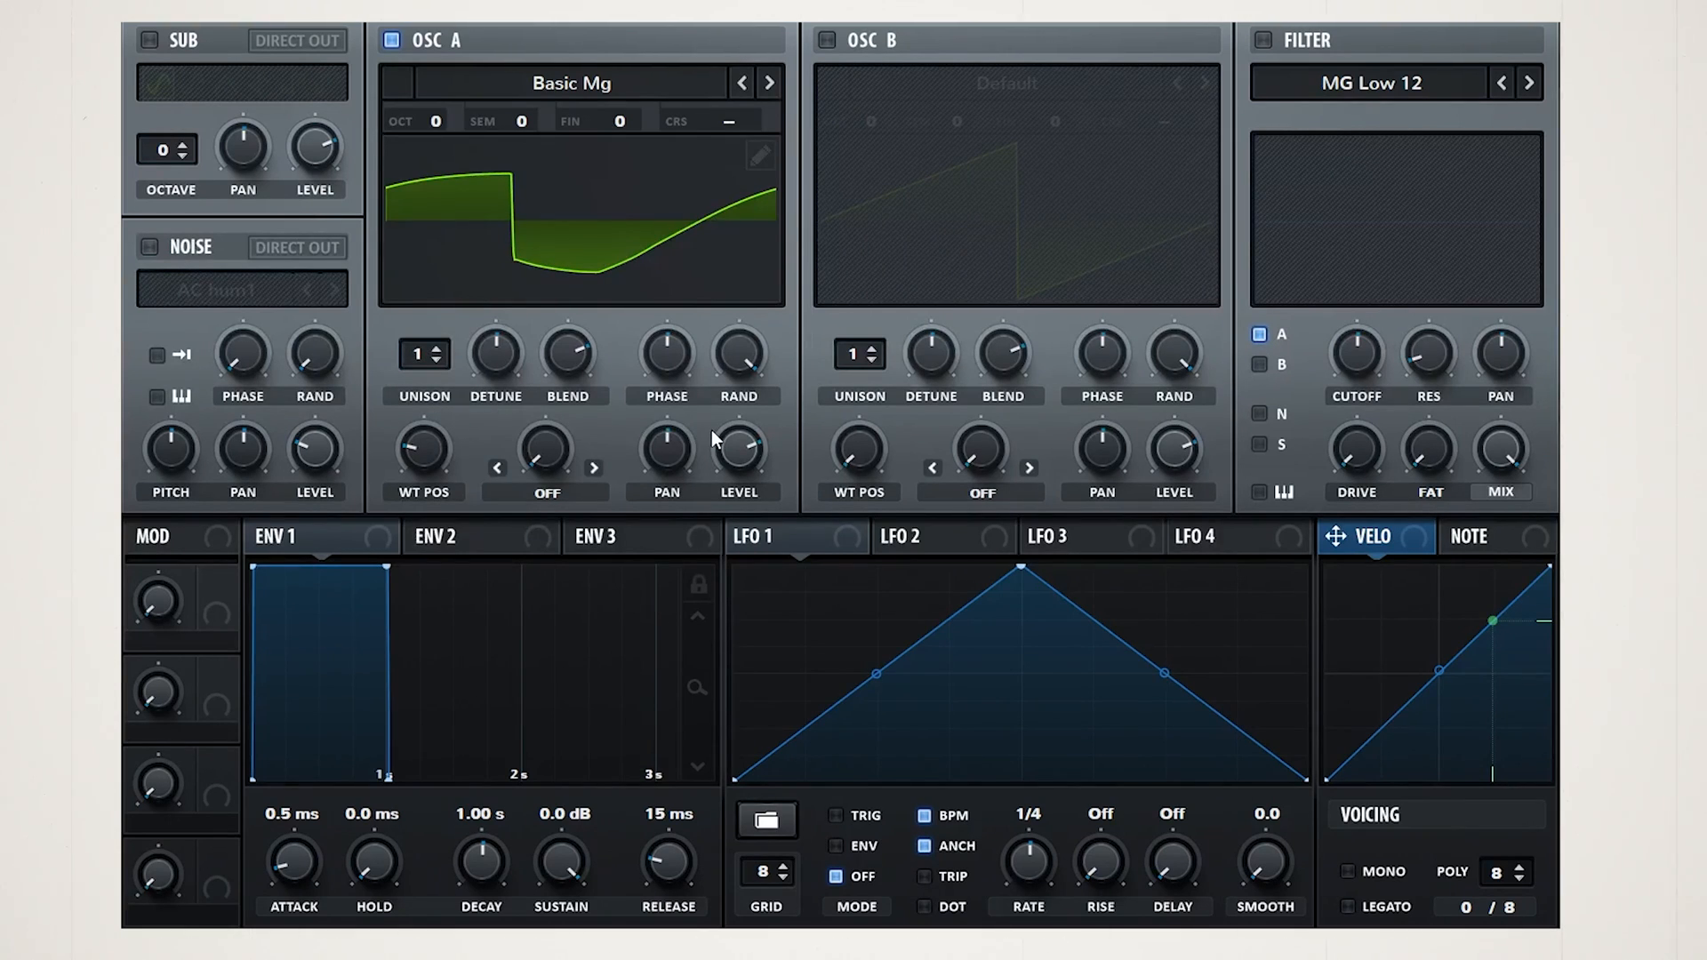
- Enable the noise oscillator with the Analog sample J106 HP
{"action": "left_click", "coordinate": [217, 289]}
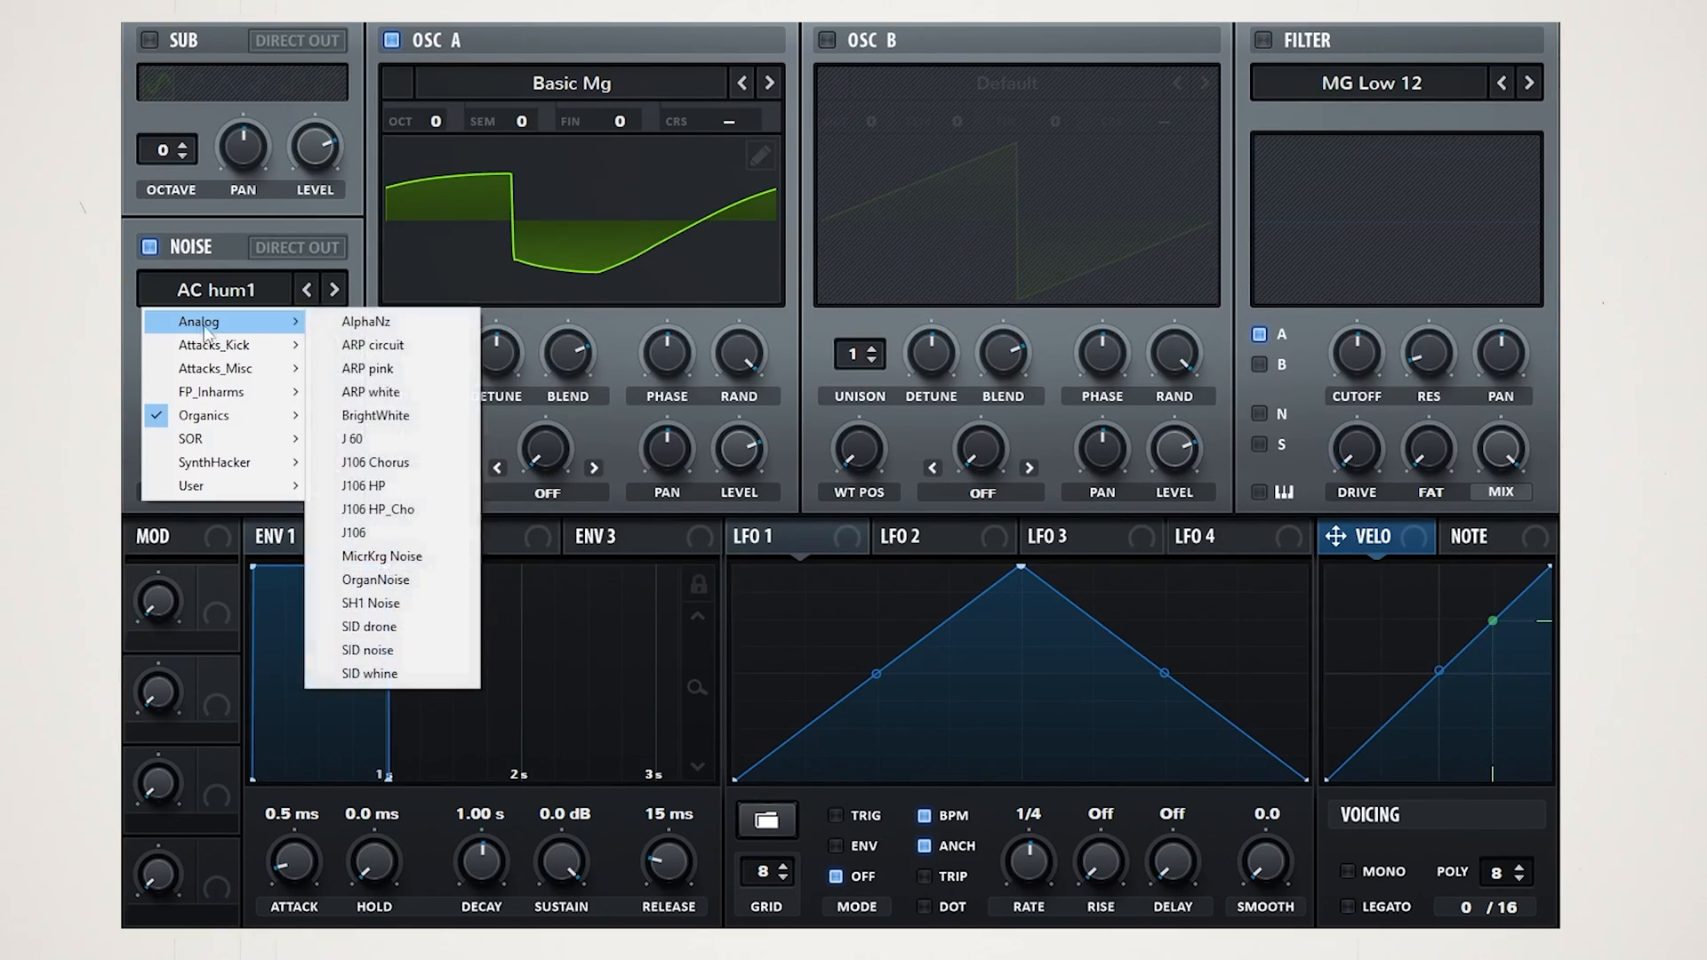
{"action": "left_click", "coordinate": [376, 487]}
- Shape envelope 1 with 240 ms attack, 2.16 s decay, -1.6 dB sustain and 446 ms release, and bow the attack curve upward
{"action": "left_click_drag", "start_coordinate": [253, 567], "coordinate": [283, 566]}
{"action": "left_click_drag", "start_coordinate": [266, 701], "coordinate": [267, 645]}
{"action": "left_click_drag", "start_coordinate": [679, 859], "coordinate": [686, 841]}
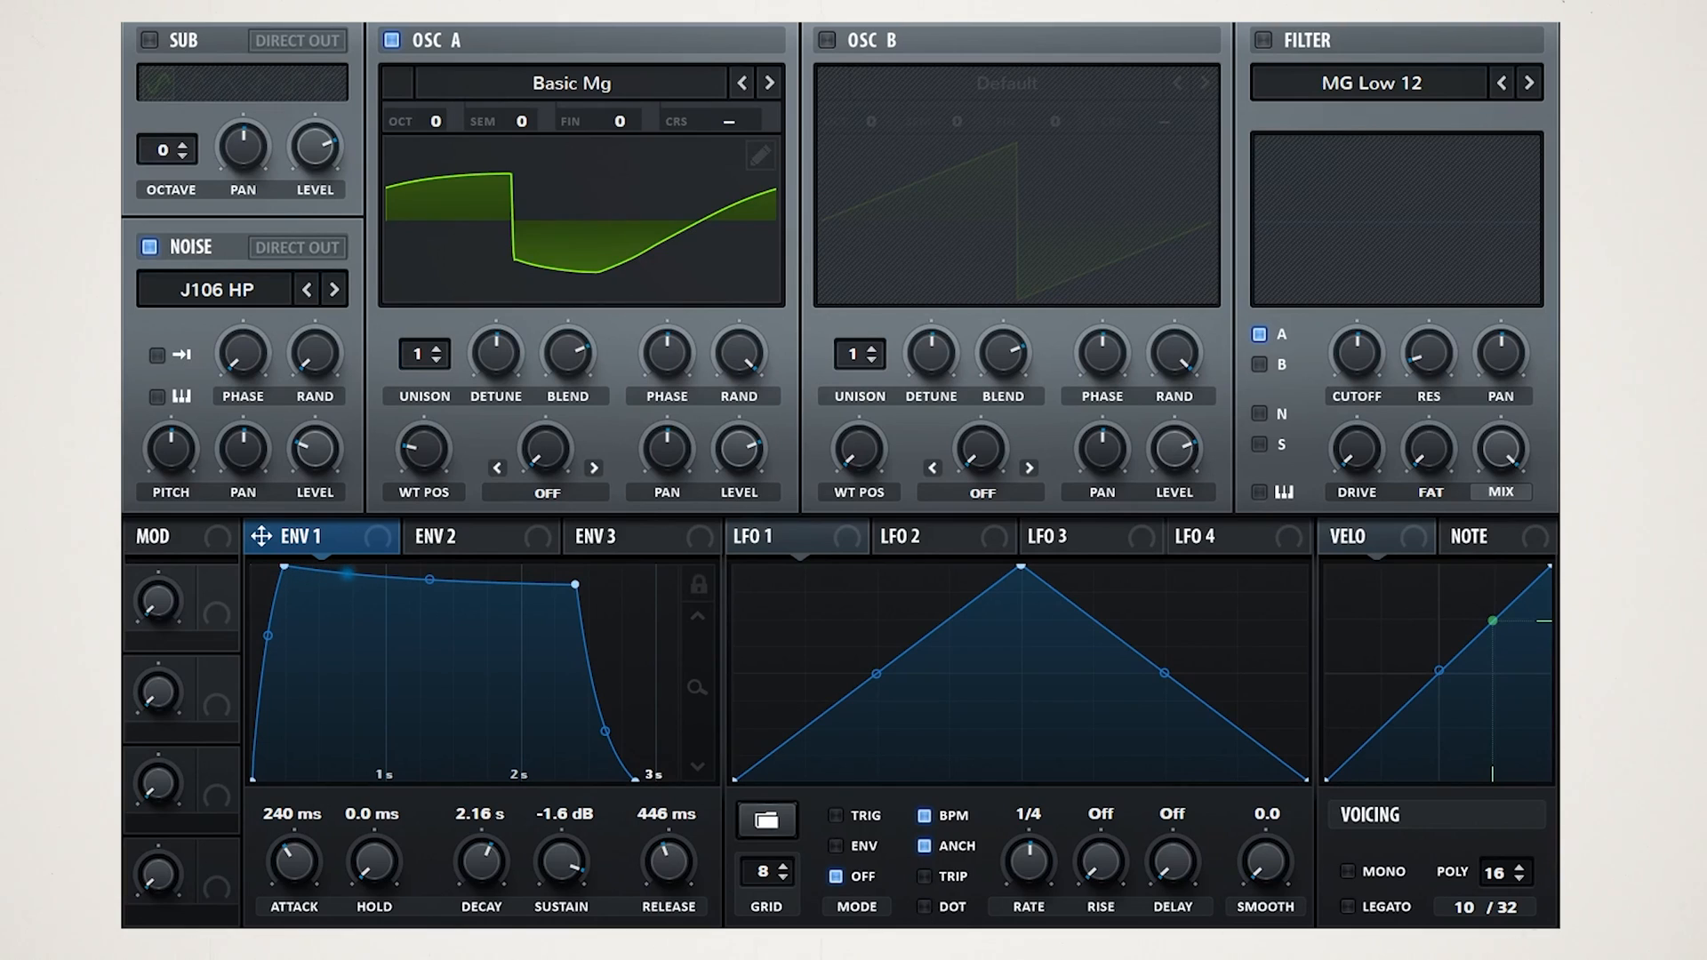
- Enable the MG Low 12 filter with the noise routed through it, and modulate the filter cutoff and oscillator A's pan with LFO 1
{"action": "left_click", "coordinate": [1263, 40]}
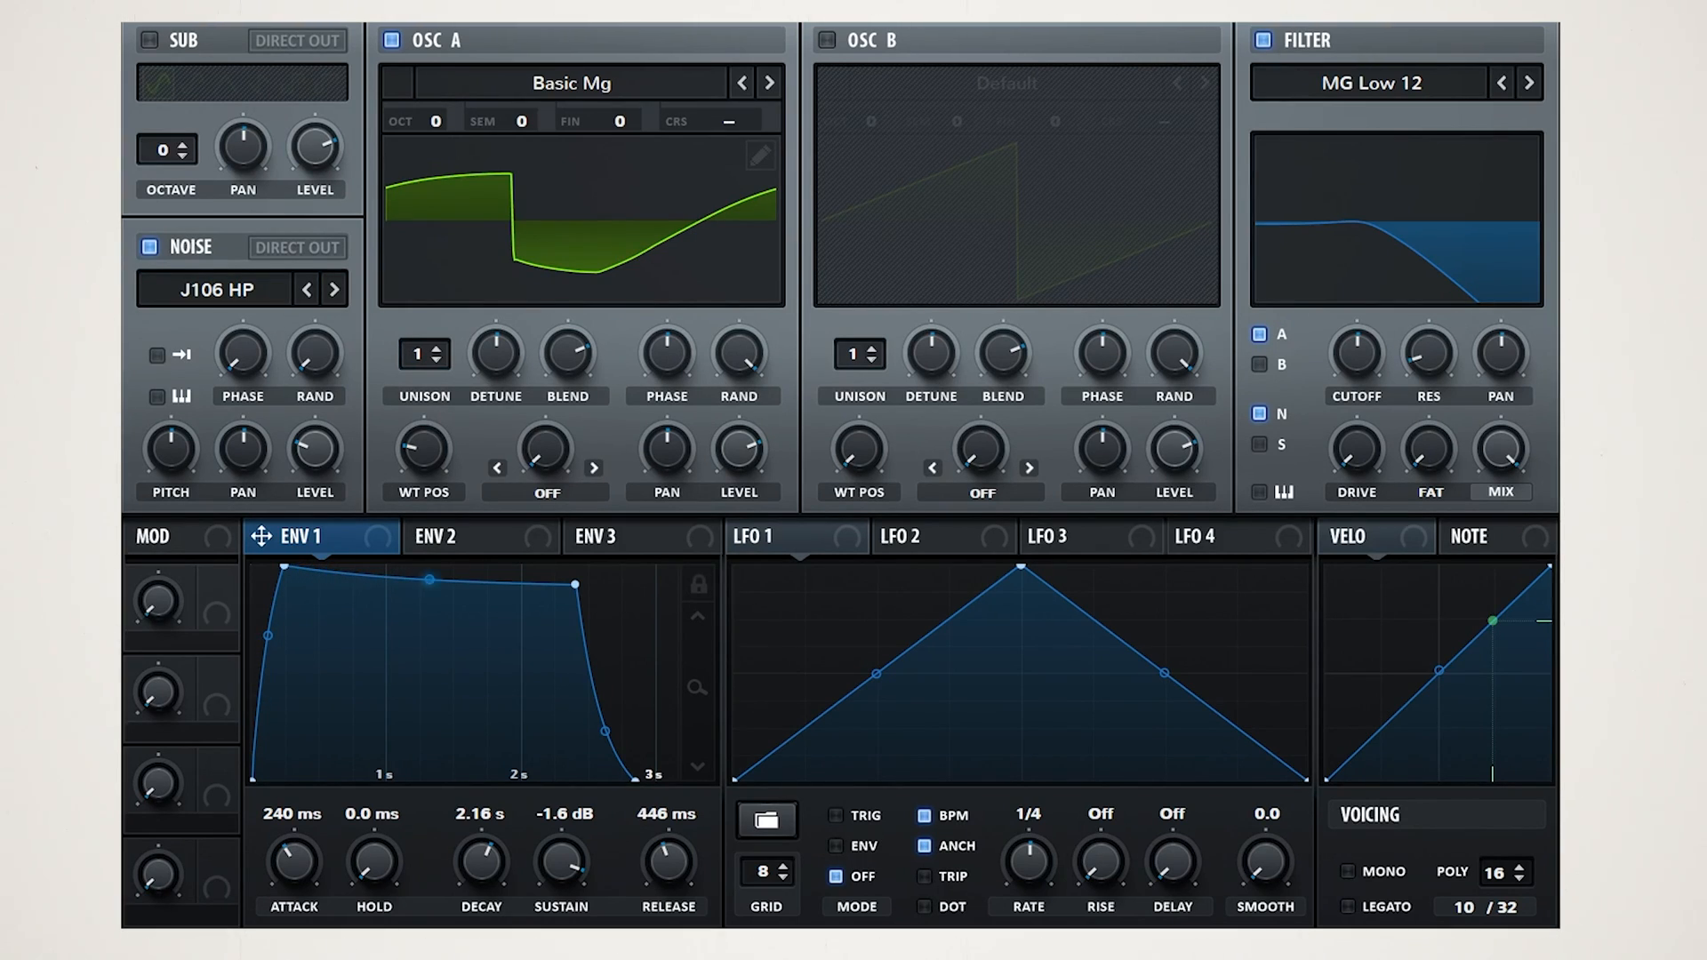
{"action": "left_click", "coordinate": [786, 544]}
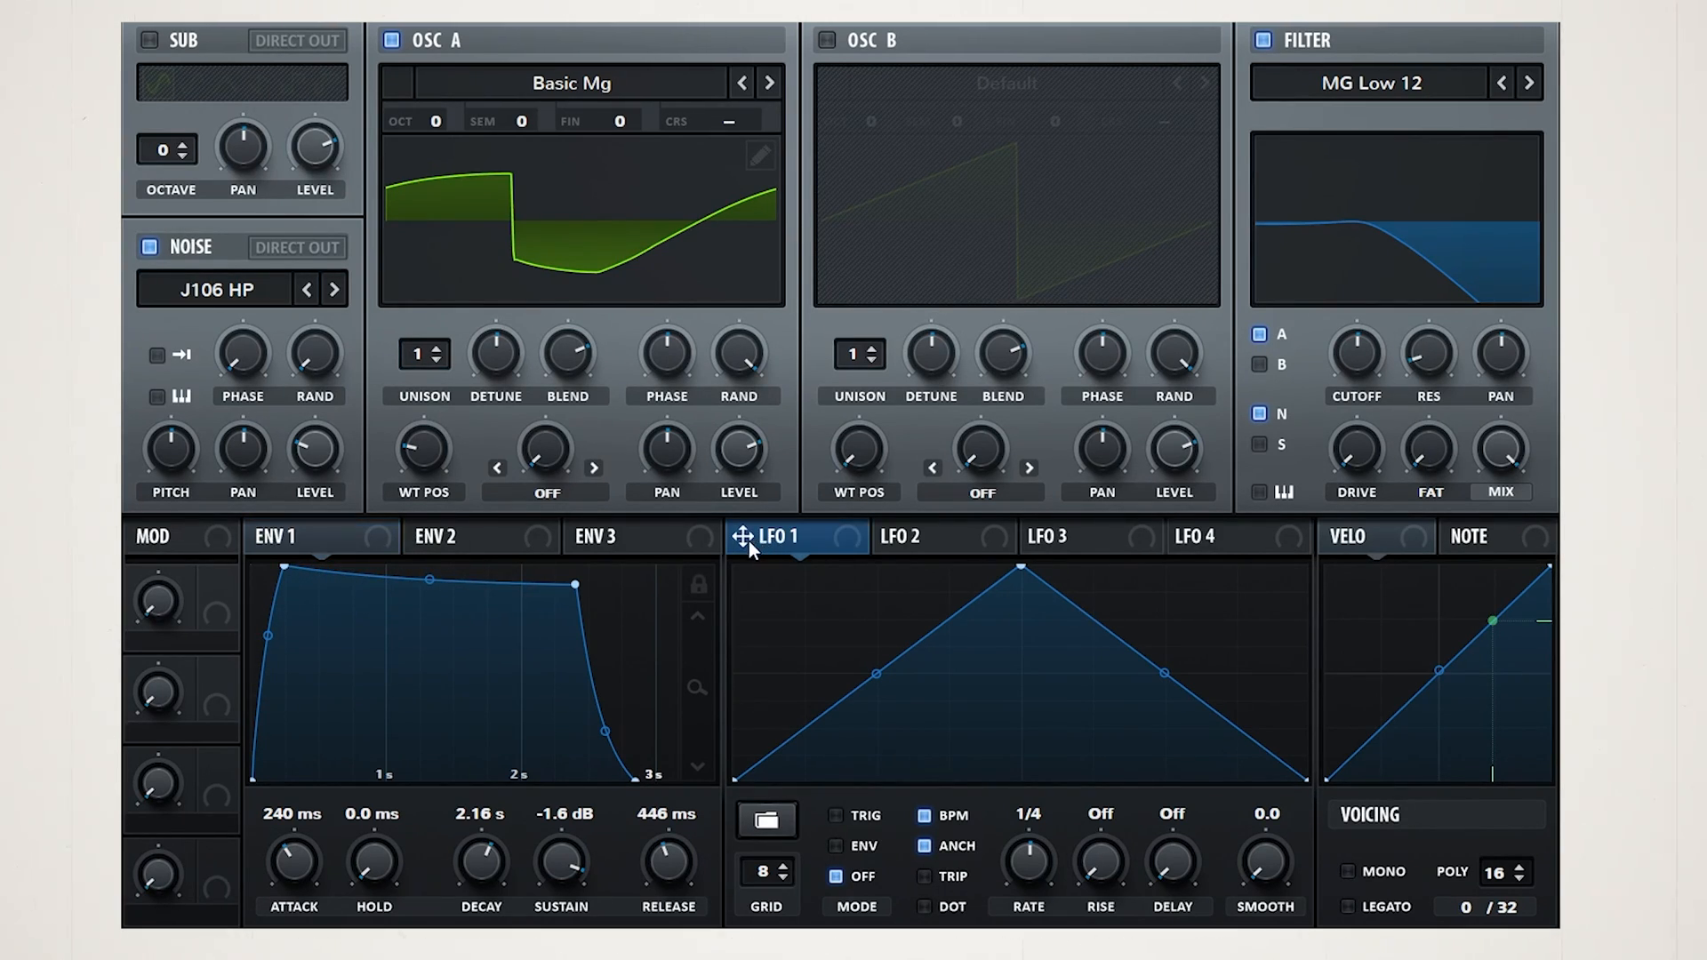
{"action": "left_click_drag", "start_coordinate": [1360, 360], "coordinate": [1340, 403]}
{"action": "left_click_drag", "start_coordinate": [743, 536], "coordinate": [671, 485]}
{"action": "left_click_drag", "start_coordinate": [643, 423], "coordinate": [664, 464]}
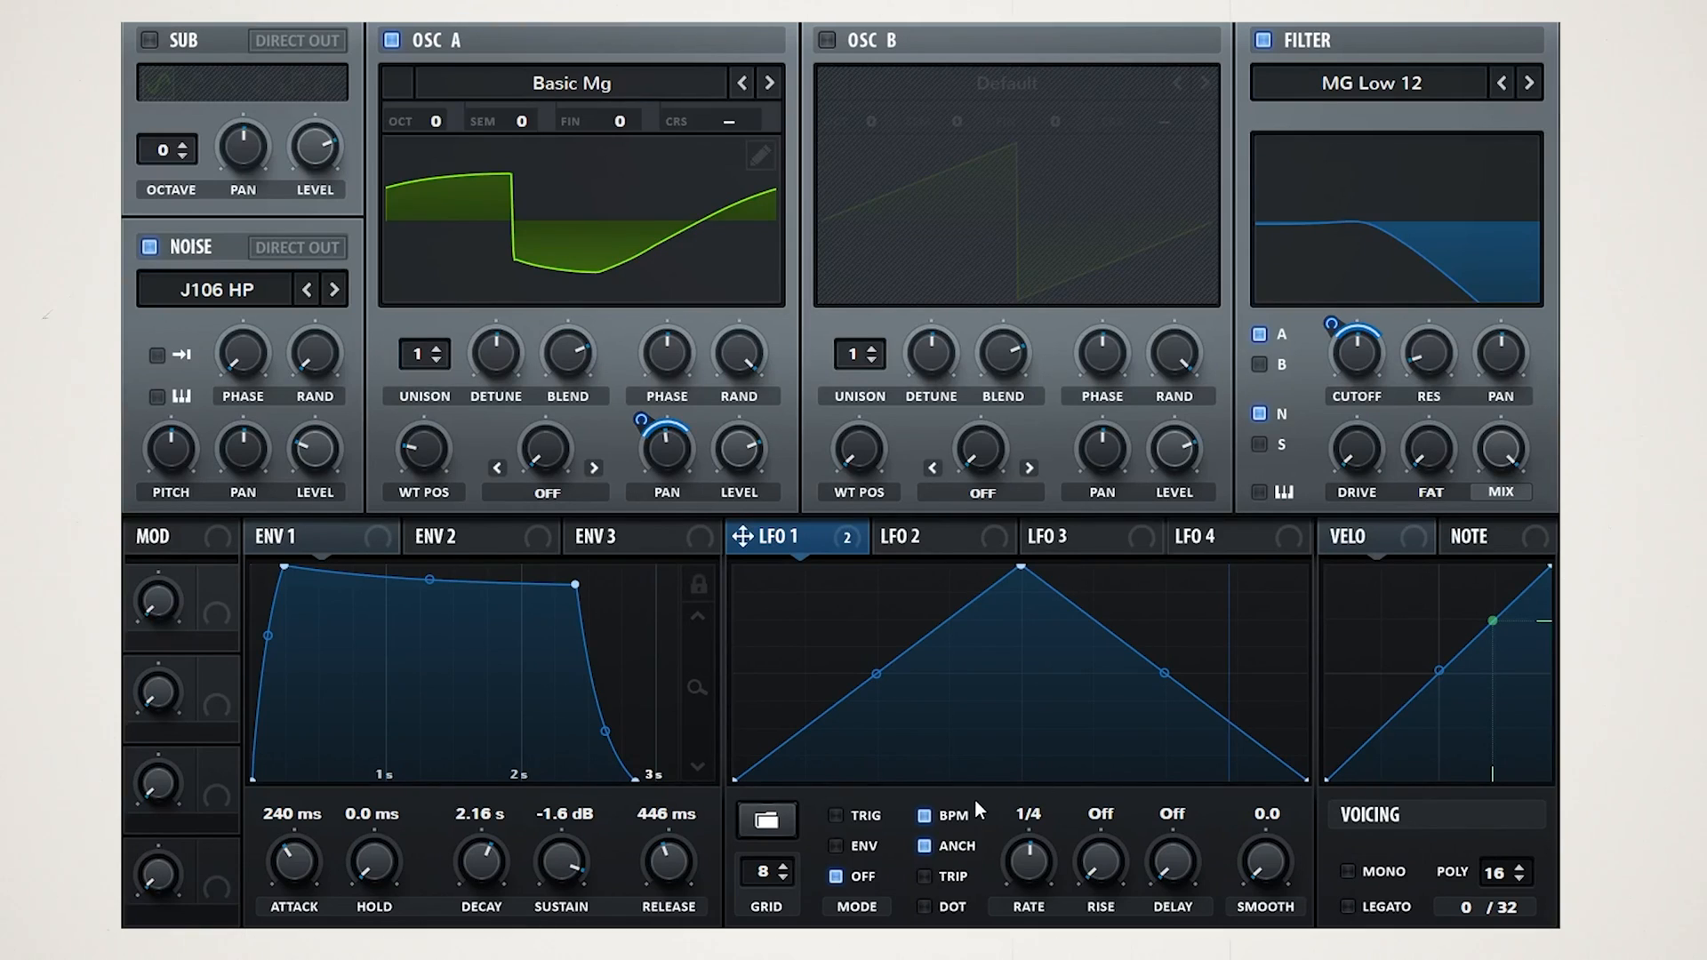
- Turn off LFO 1's BPM sync, set its rate to 3.1 Hz and modulate that rate with the note source
{"action": "left_click", "coordinate": [923, 815]}
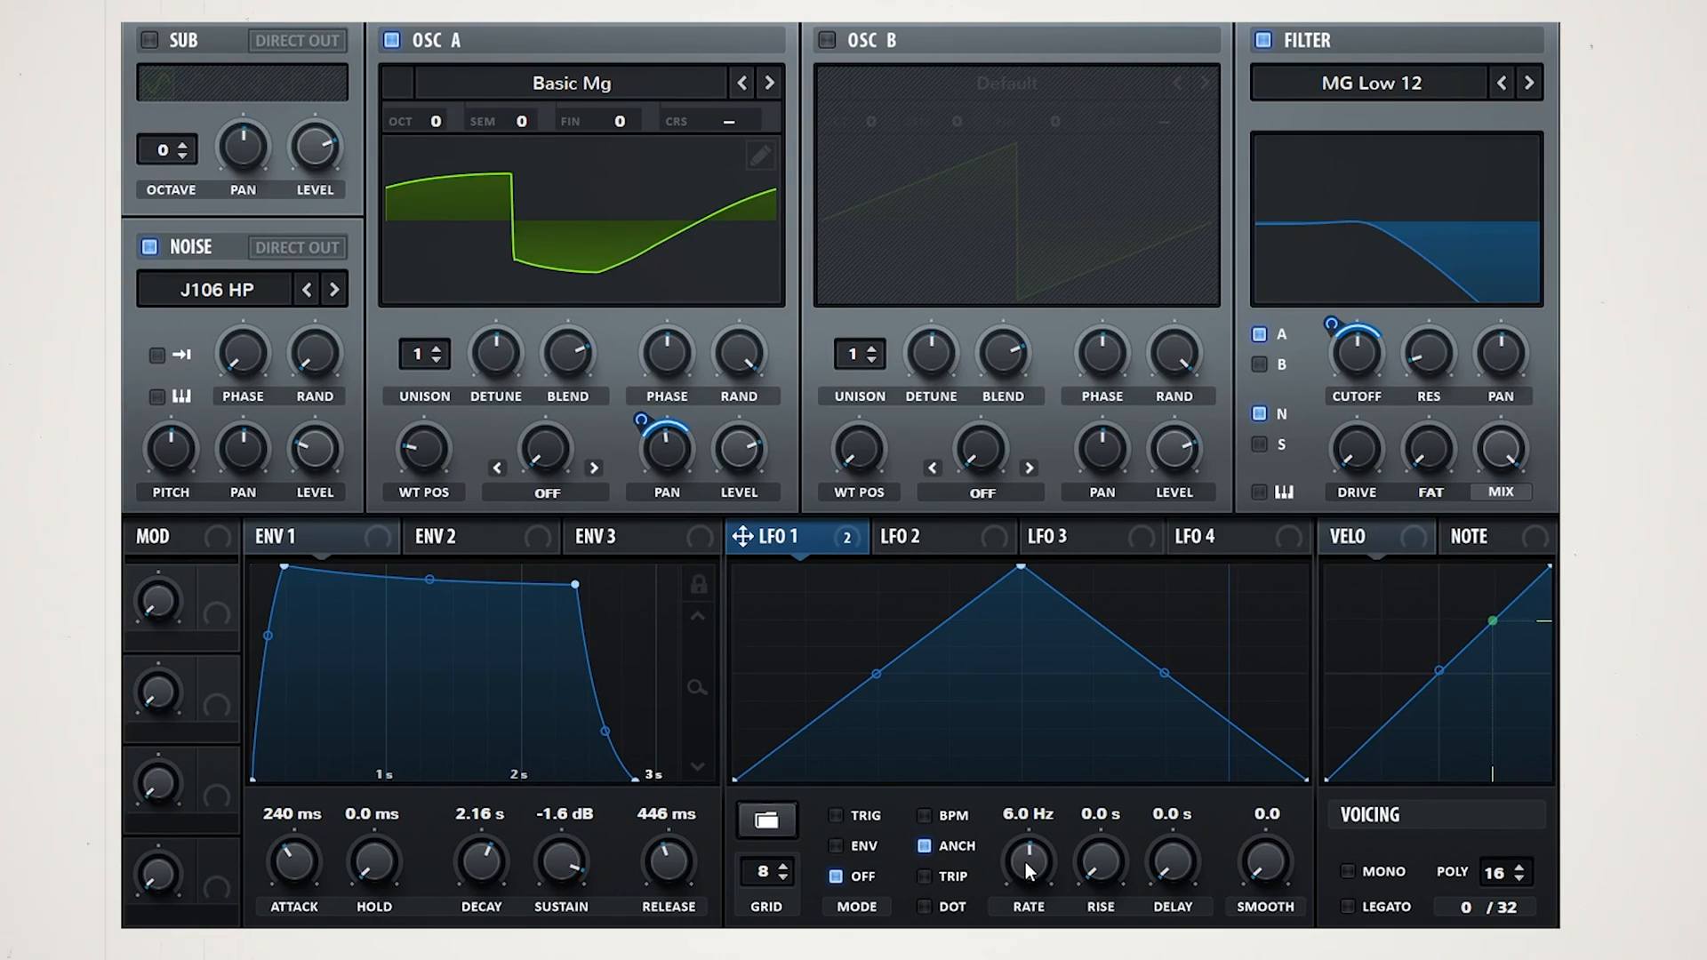
{"action": "left_click_drag", "start_coordinate": [1021, 873], "coordinate": [1021, 877]}
{"action": "left_click", "coordinate": [1472, 538]}
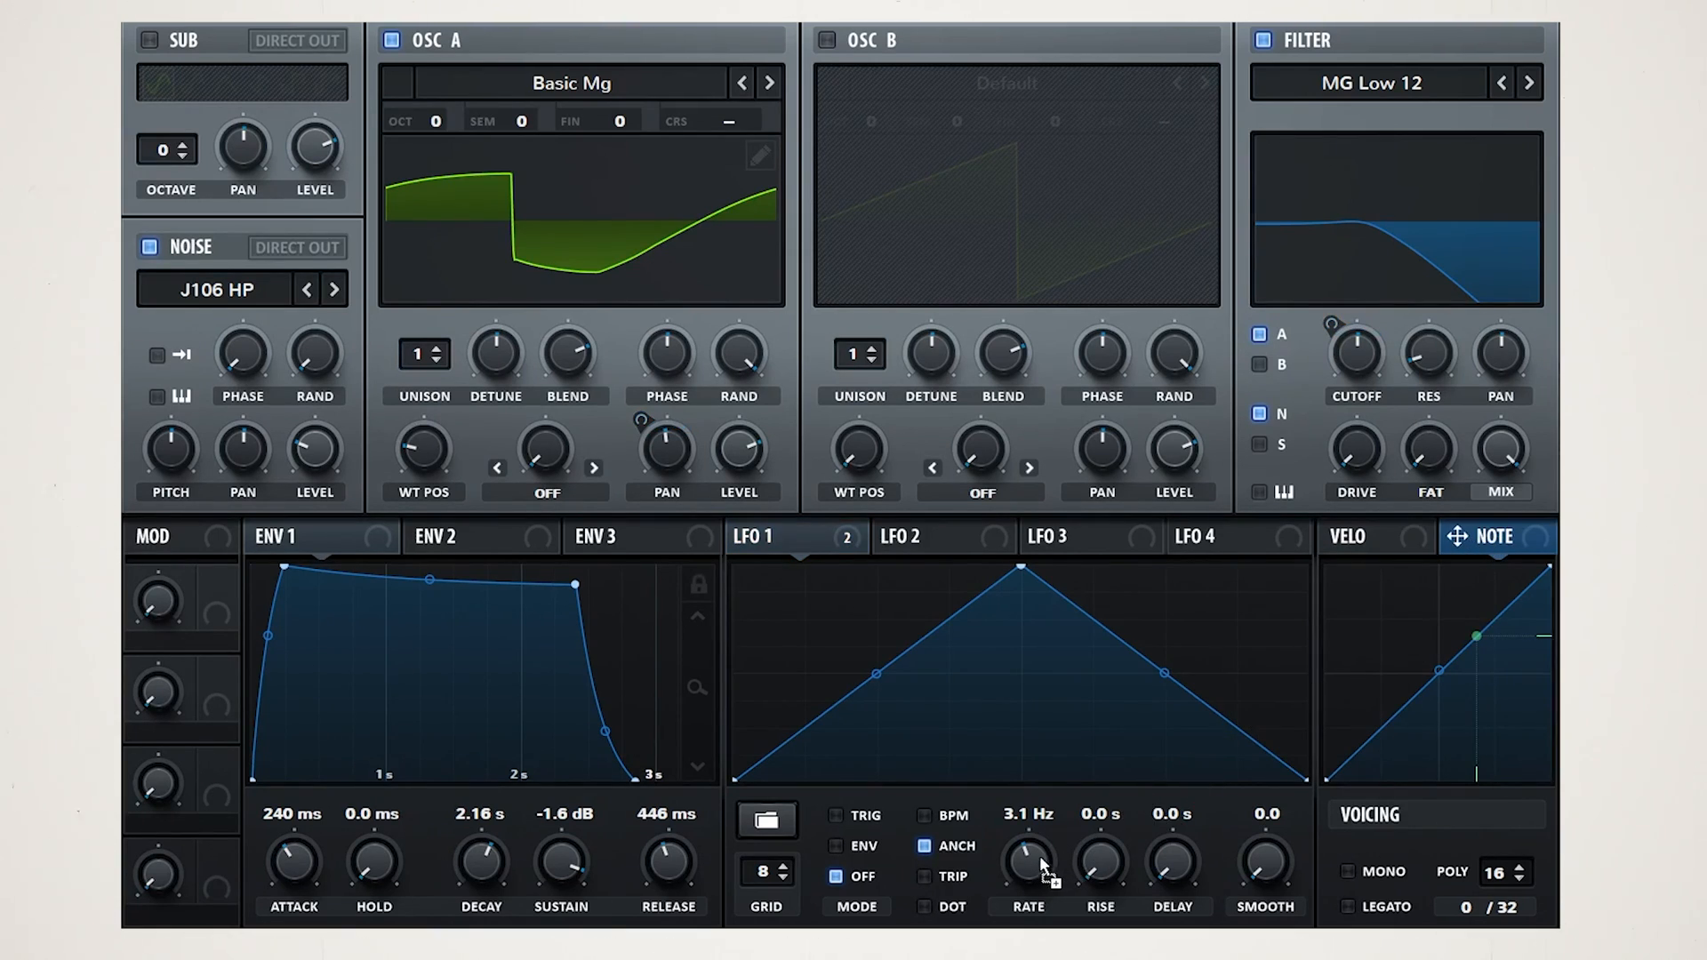
{"action": "left_click_drag", "start_coordinate": [1040, 858], "coordinate": [1028, 859]}
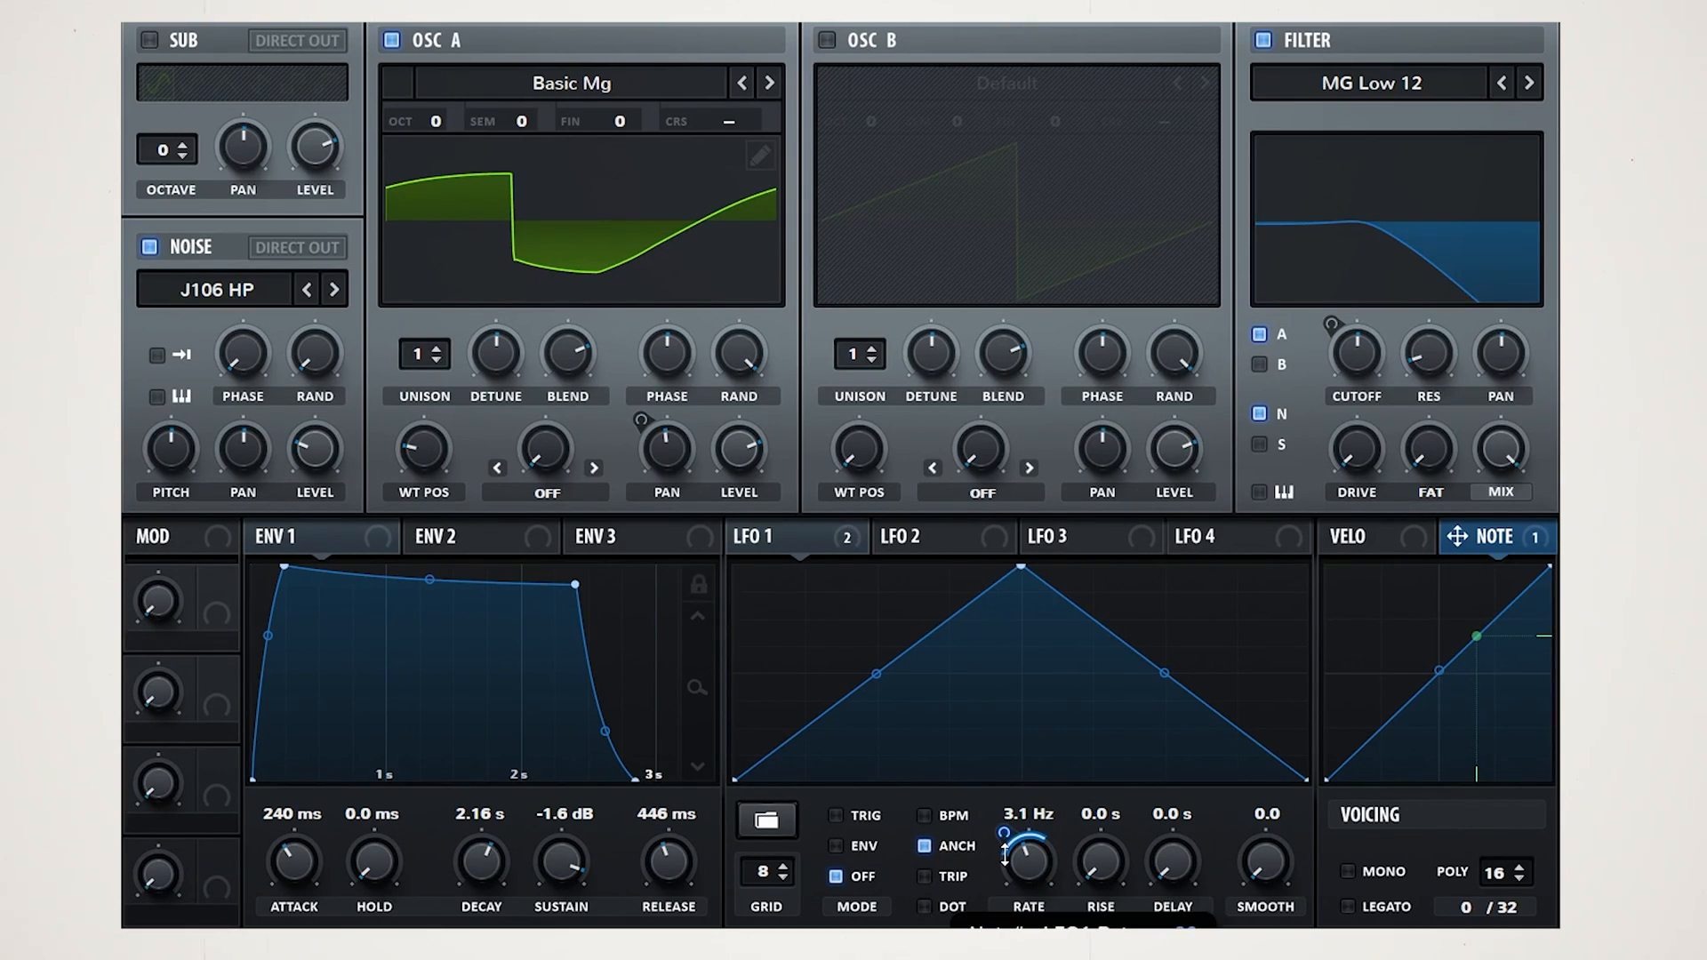
- Add a hall reverb with a raised mix, and an EQ with its low band as a low cut, adjusting that band's frequency
{"action": "mouse_move", "coordinate": [313, 437]}
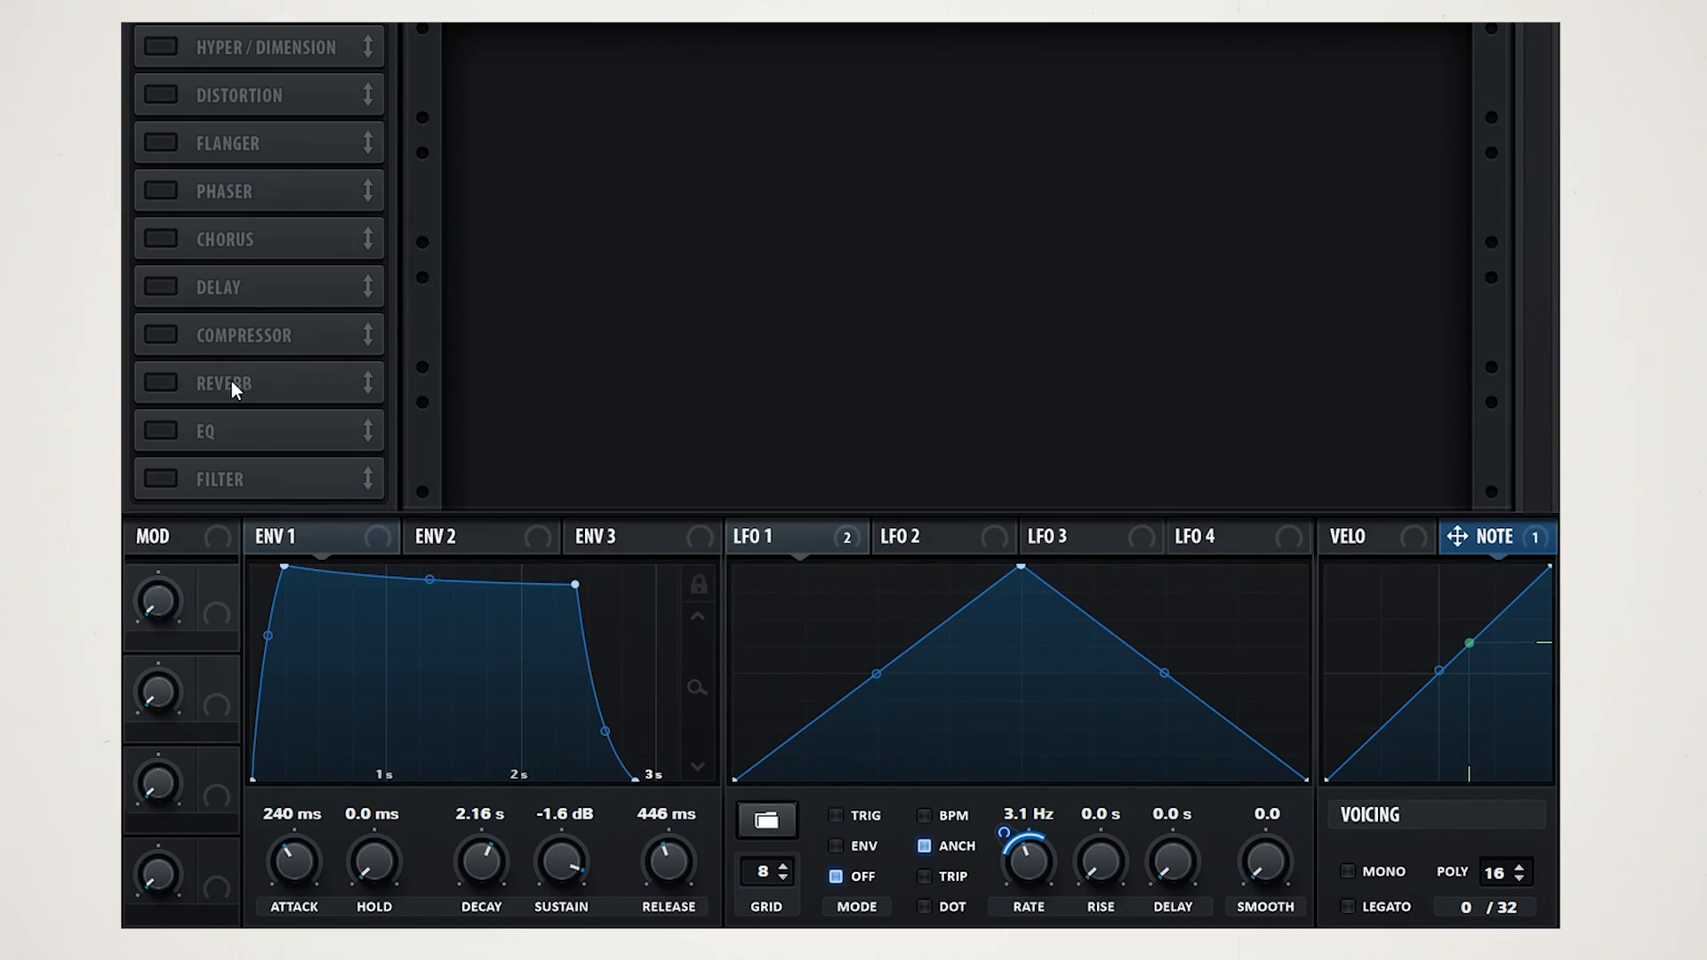
{"action": "left_click", "coordinate": [197, 386]}
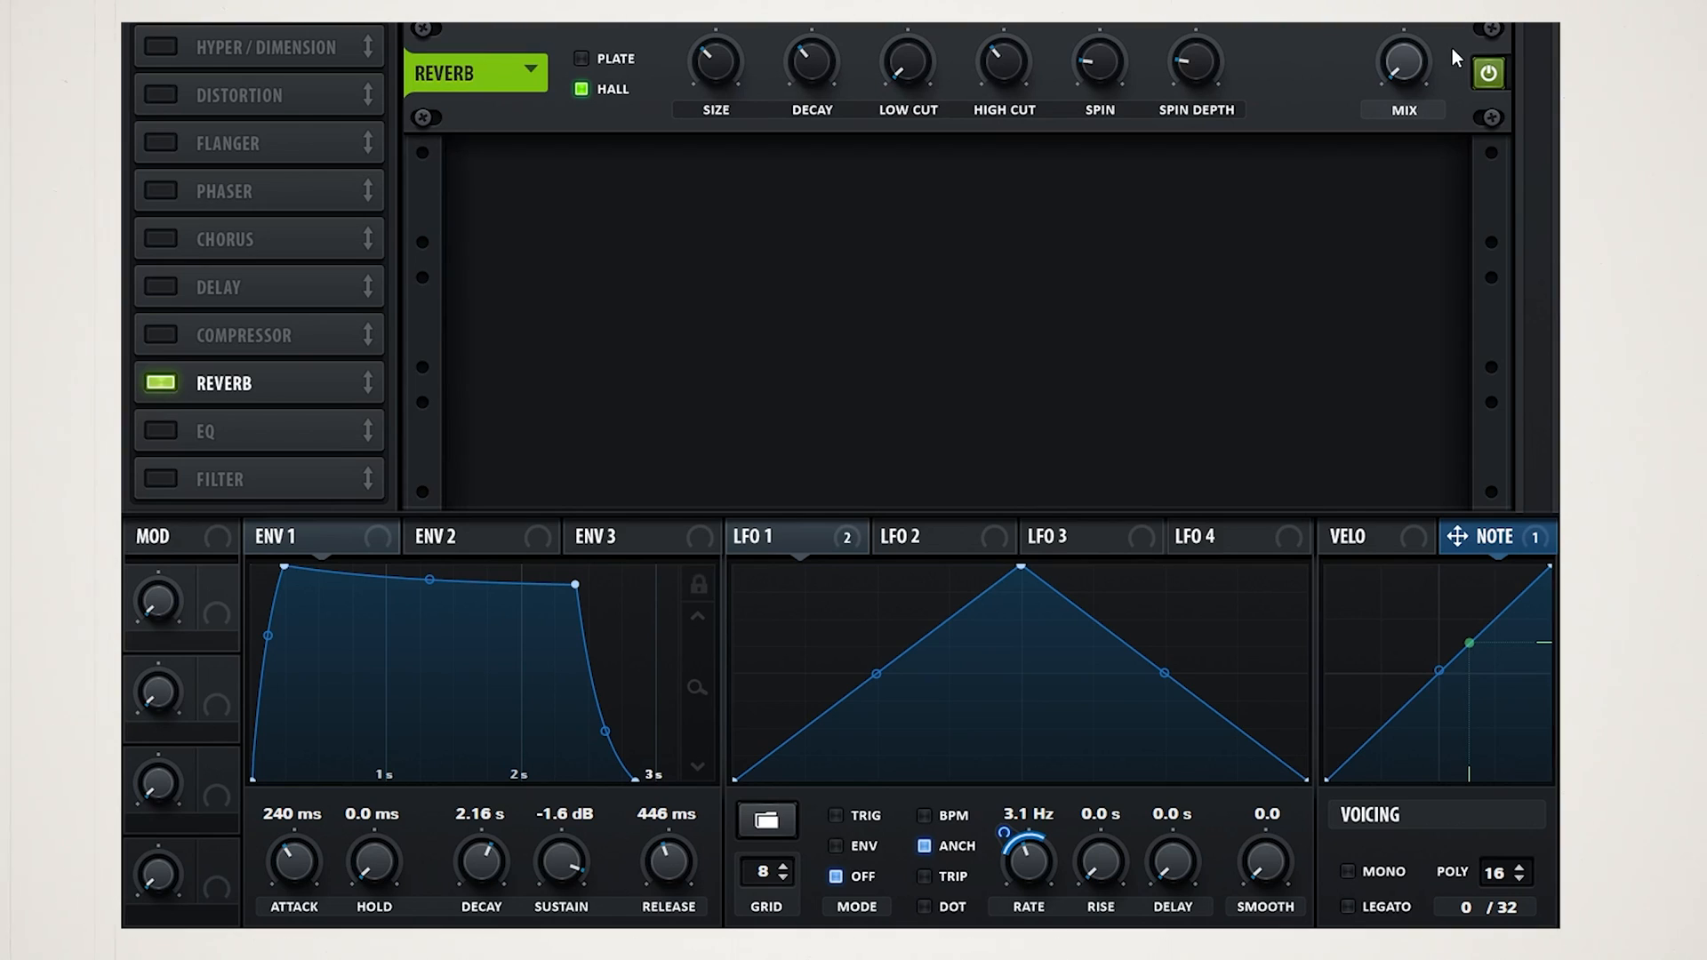
{"action": "left_click_drag", "start_coordinate": [1437, 55], "coordinate": [1421, 2]}
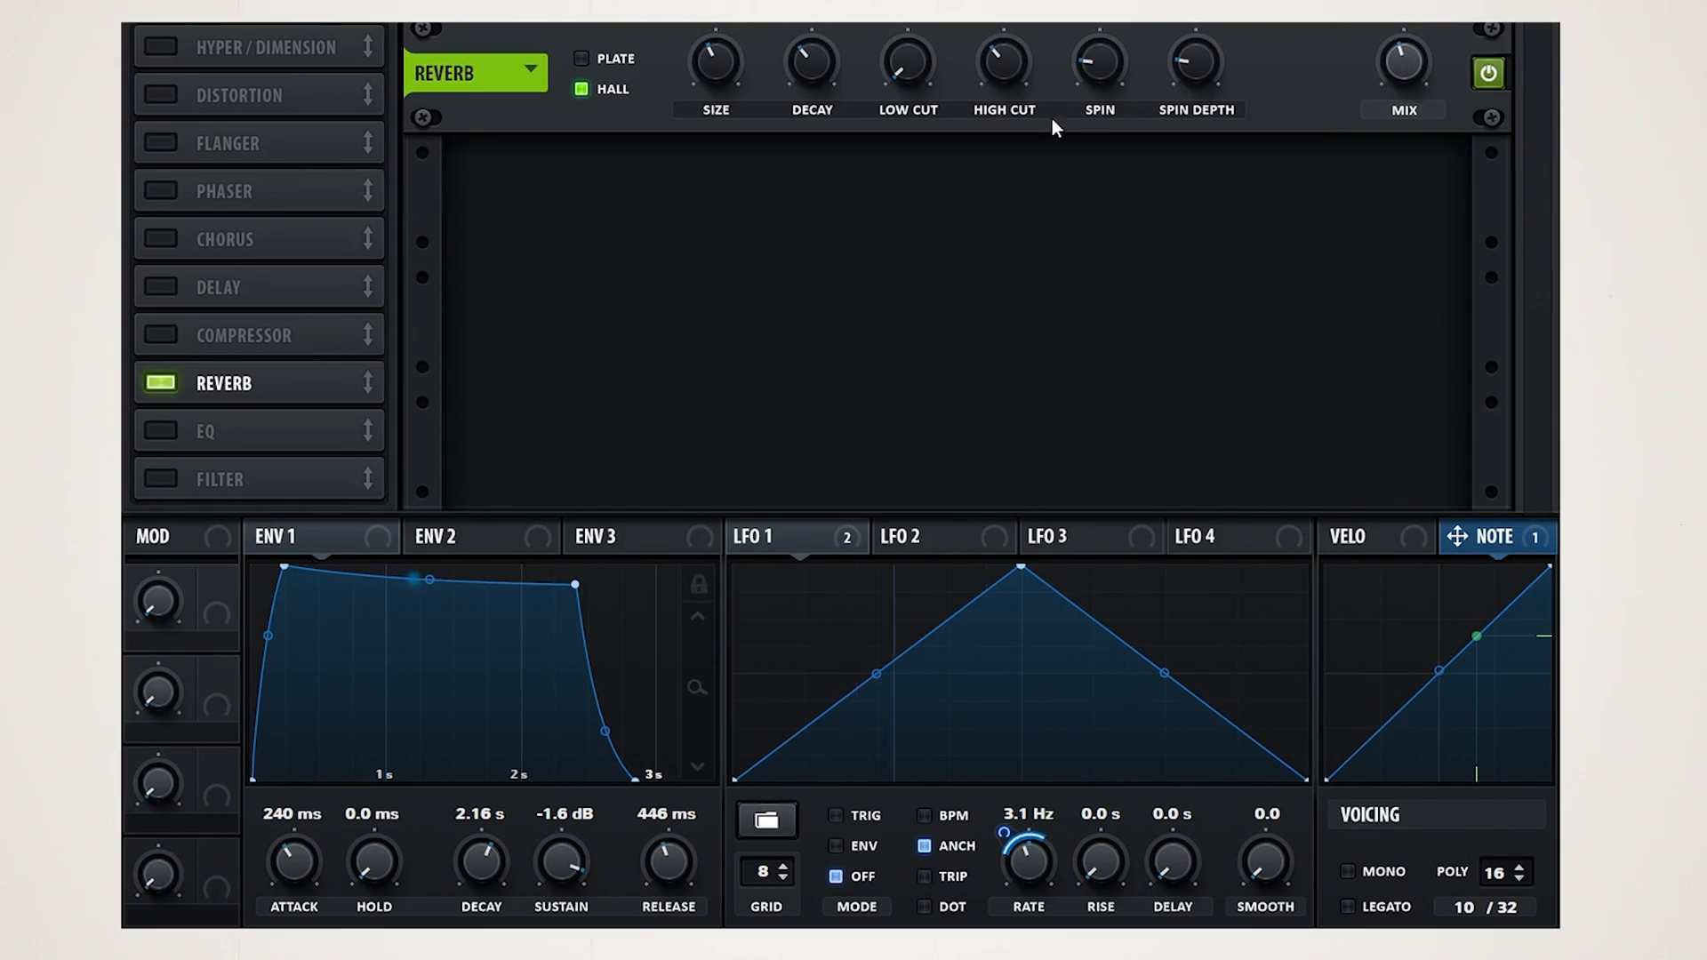
{"action": "left_click", "coordinate": [167, 429]}
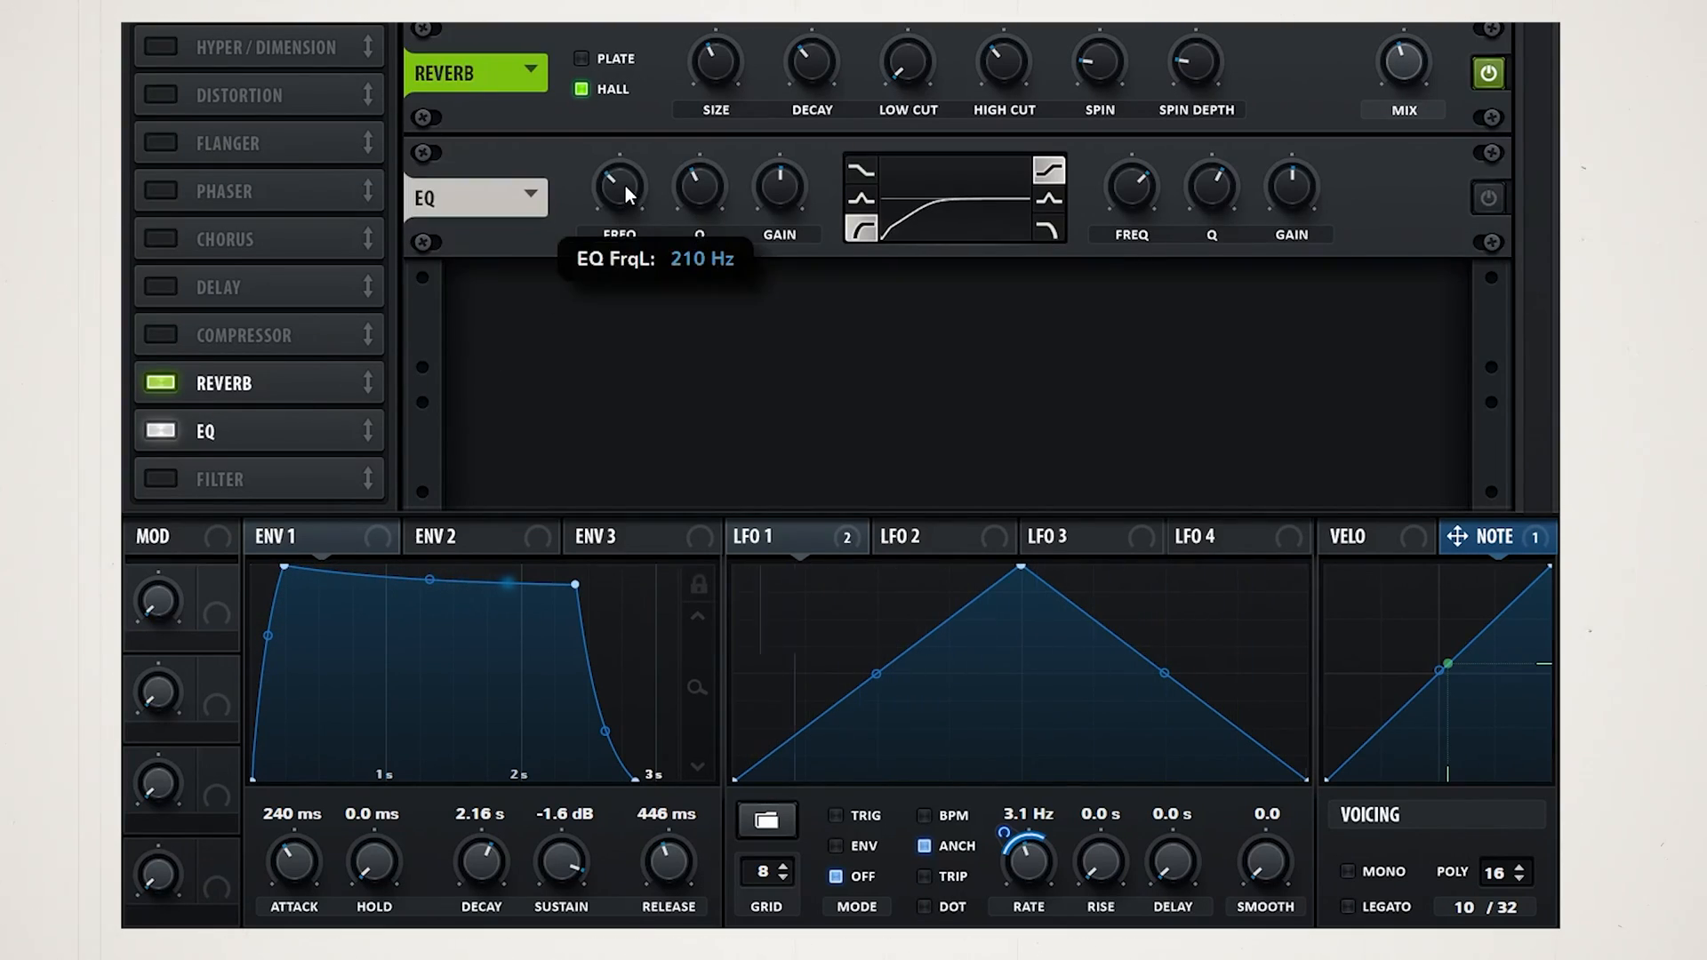
{"action": "mouse_move", "coordinate": [617, 182]}
{"action": "left_mouse_down"}
{"action": "mouse_move", "coordinate": [621, 121]}
{"action": "mouse_move", "coordinate": [626, 192]}
{"action": "left_mouse_up"}
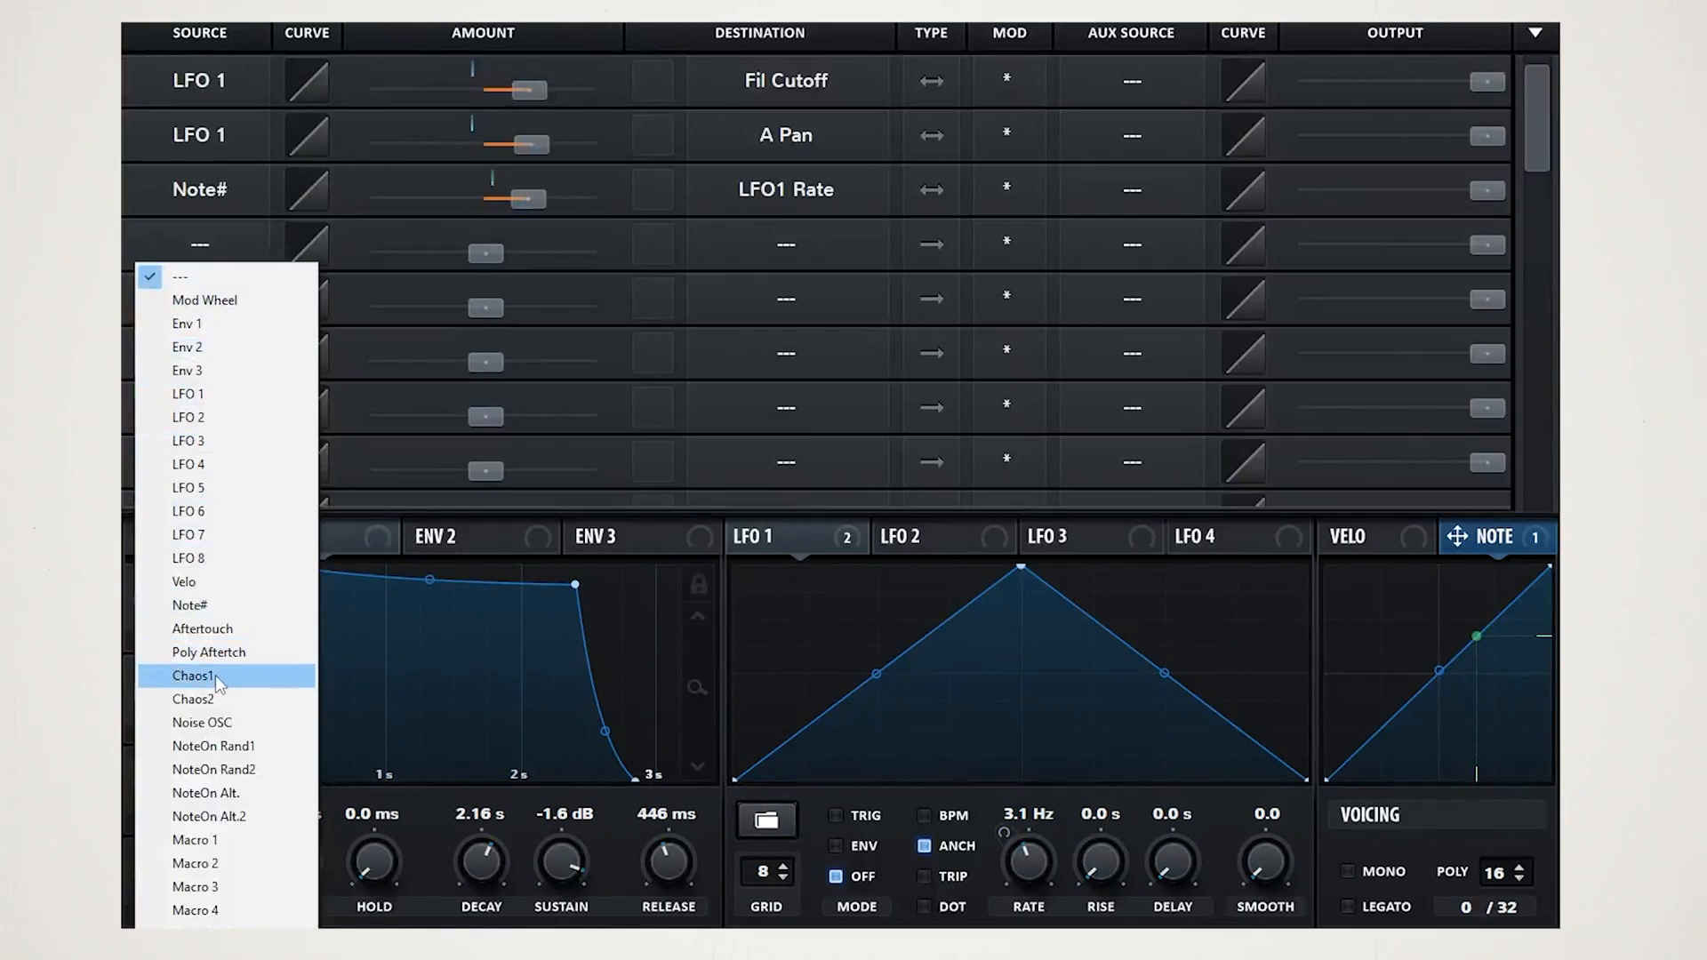
- Route Chaos1 to the global Mast.Tun in the modulation matrix with a tiny bipolar amount and the output scaled close to minimum
{"action": "left_click", "coordinate": [173, 663]}
{"action": "left_click", "coordinate": [786, 244]}
{"action": "mouse_move", "coordinate": [782, 439]}
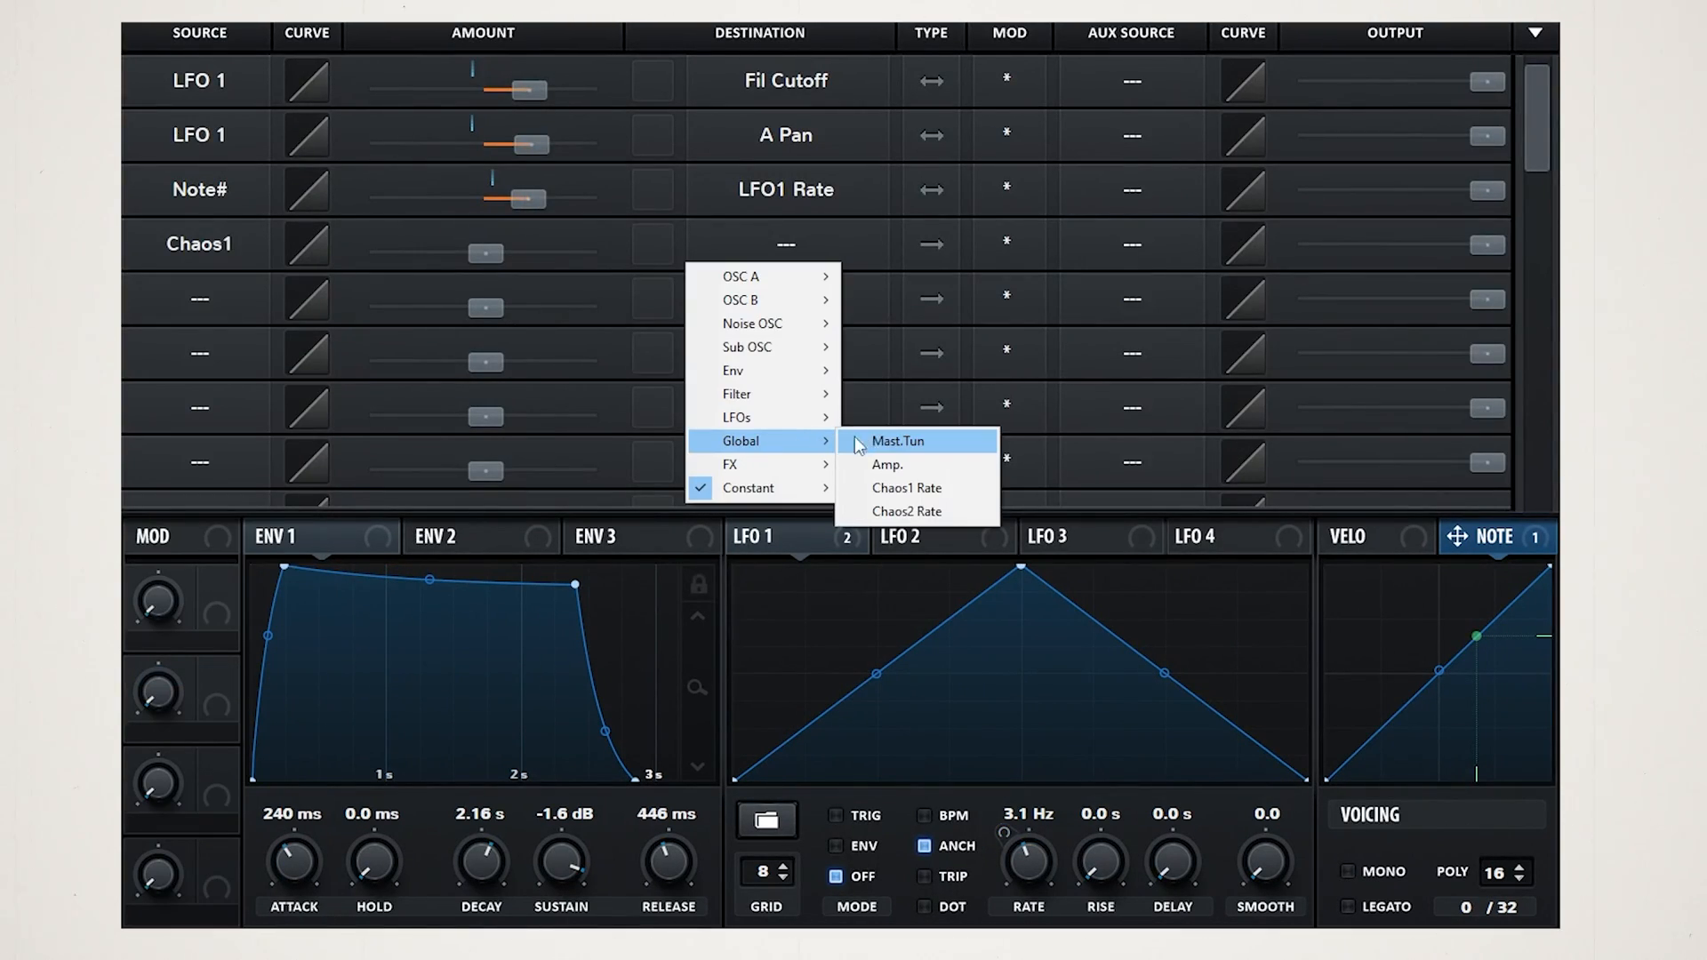
{"action": "left_click", "coordinate": [896, 439]}
{"action": "left_click_drag", "start_coordinate": [489, 257], "coordinate": [494, 256]}
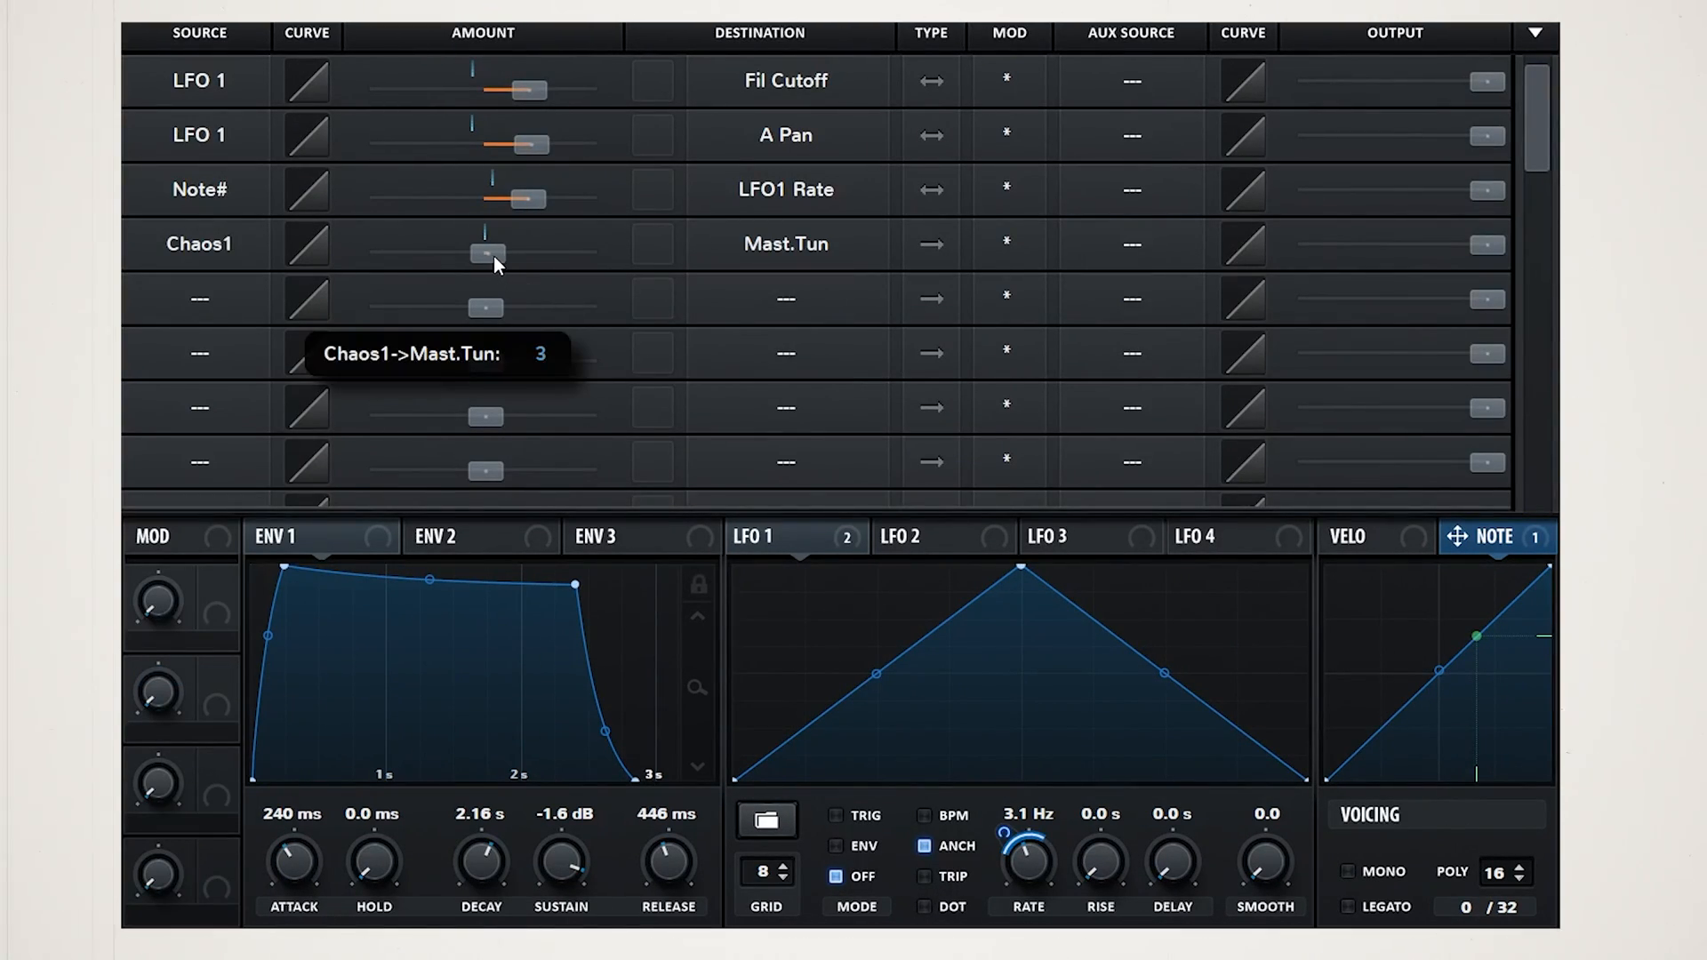
{"action": "left_click_drag", "start_coordinate": [1297, 257], "coordinate": [1177, 248]}
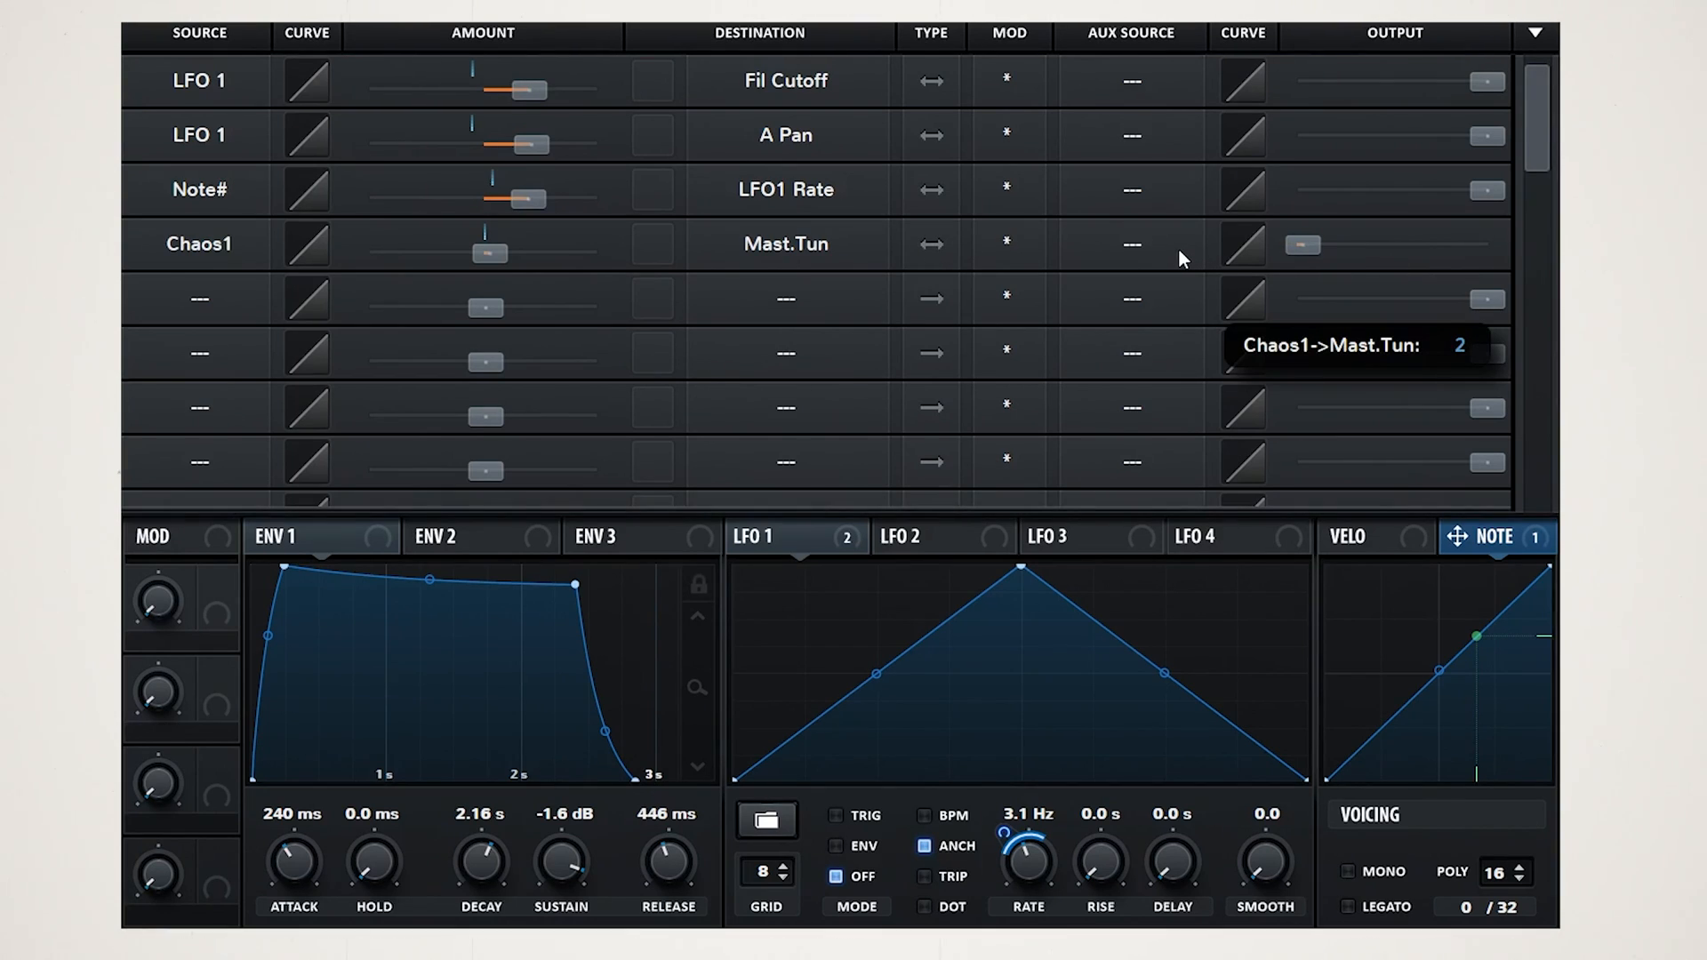
- Route NoteOn Rand1 to oscillator A's pan in the modulation matrix and increase its amount
{"action": "left_click", "coordinate": [200, 299]}
{"action": "left_click", "coordinate": [248, 800]}
{"action": "left_click", "coordinate": [785, 299]}
{"action": "mouse_move", "coordinate": [729, 343]}
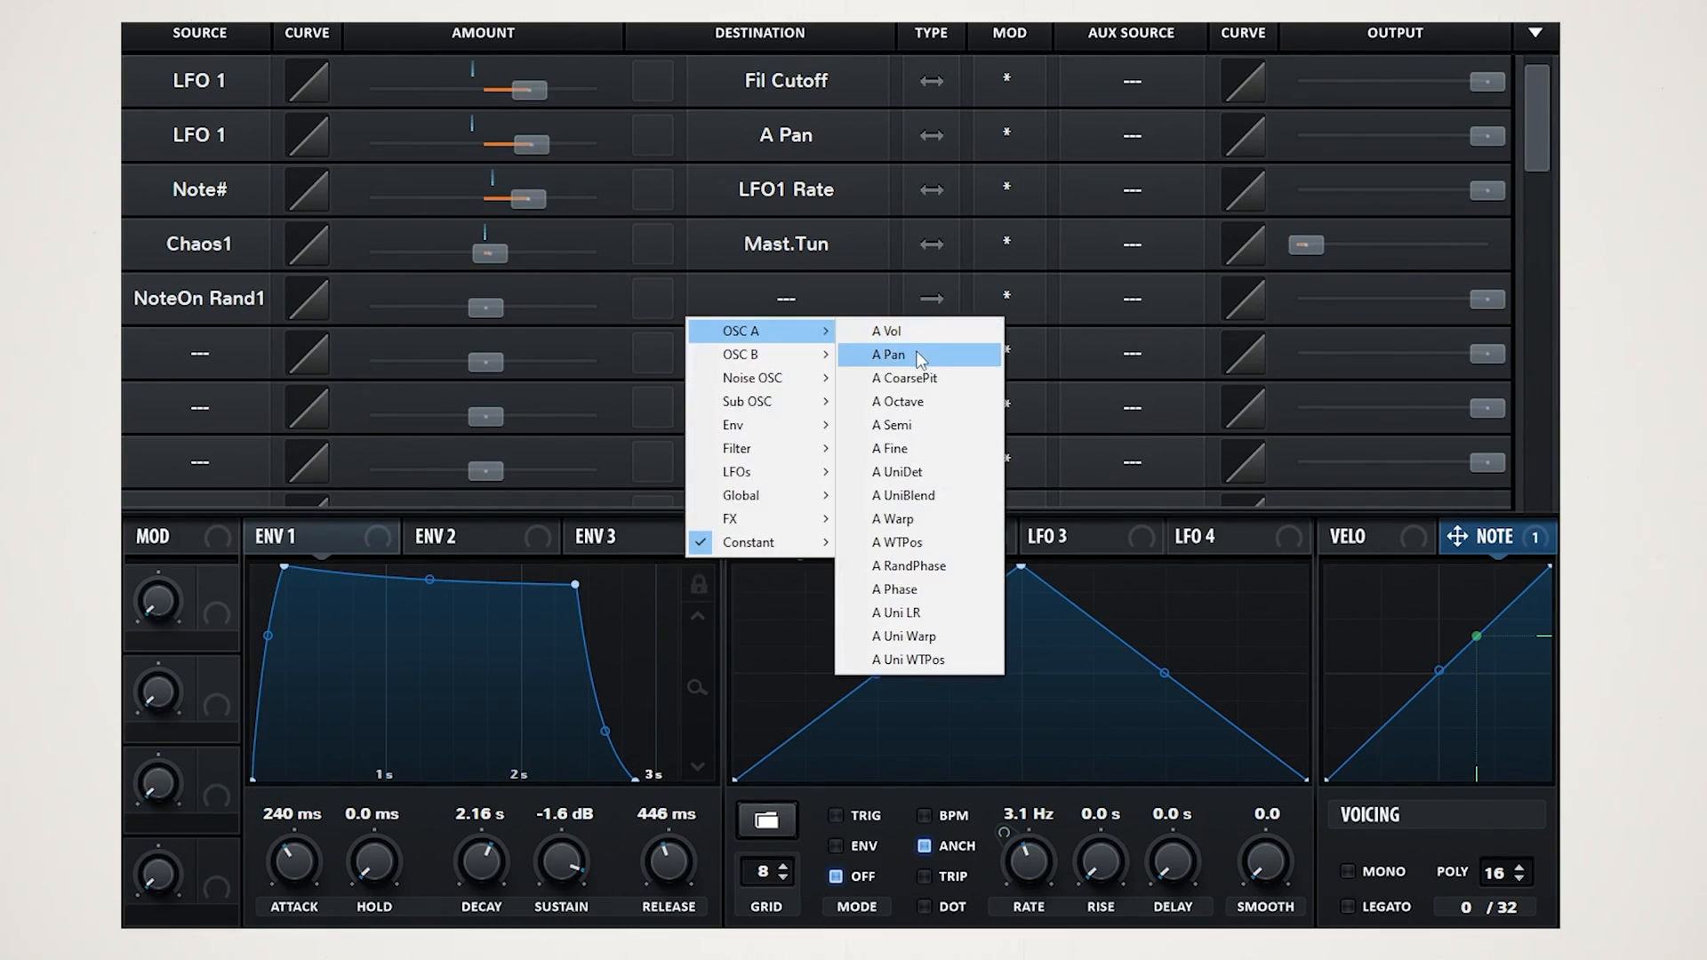
{"action": "left_click", "coordinate": [896, 351]}
{"action": "left_click_drag", "start_coordinate": [485, 307], "coordinate": [546, 306]}
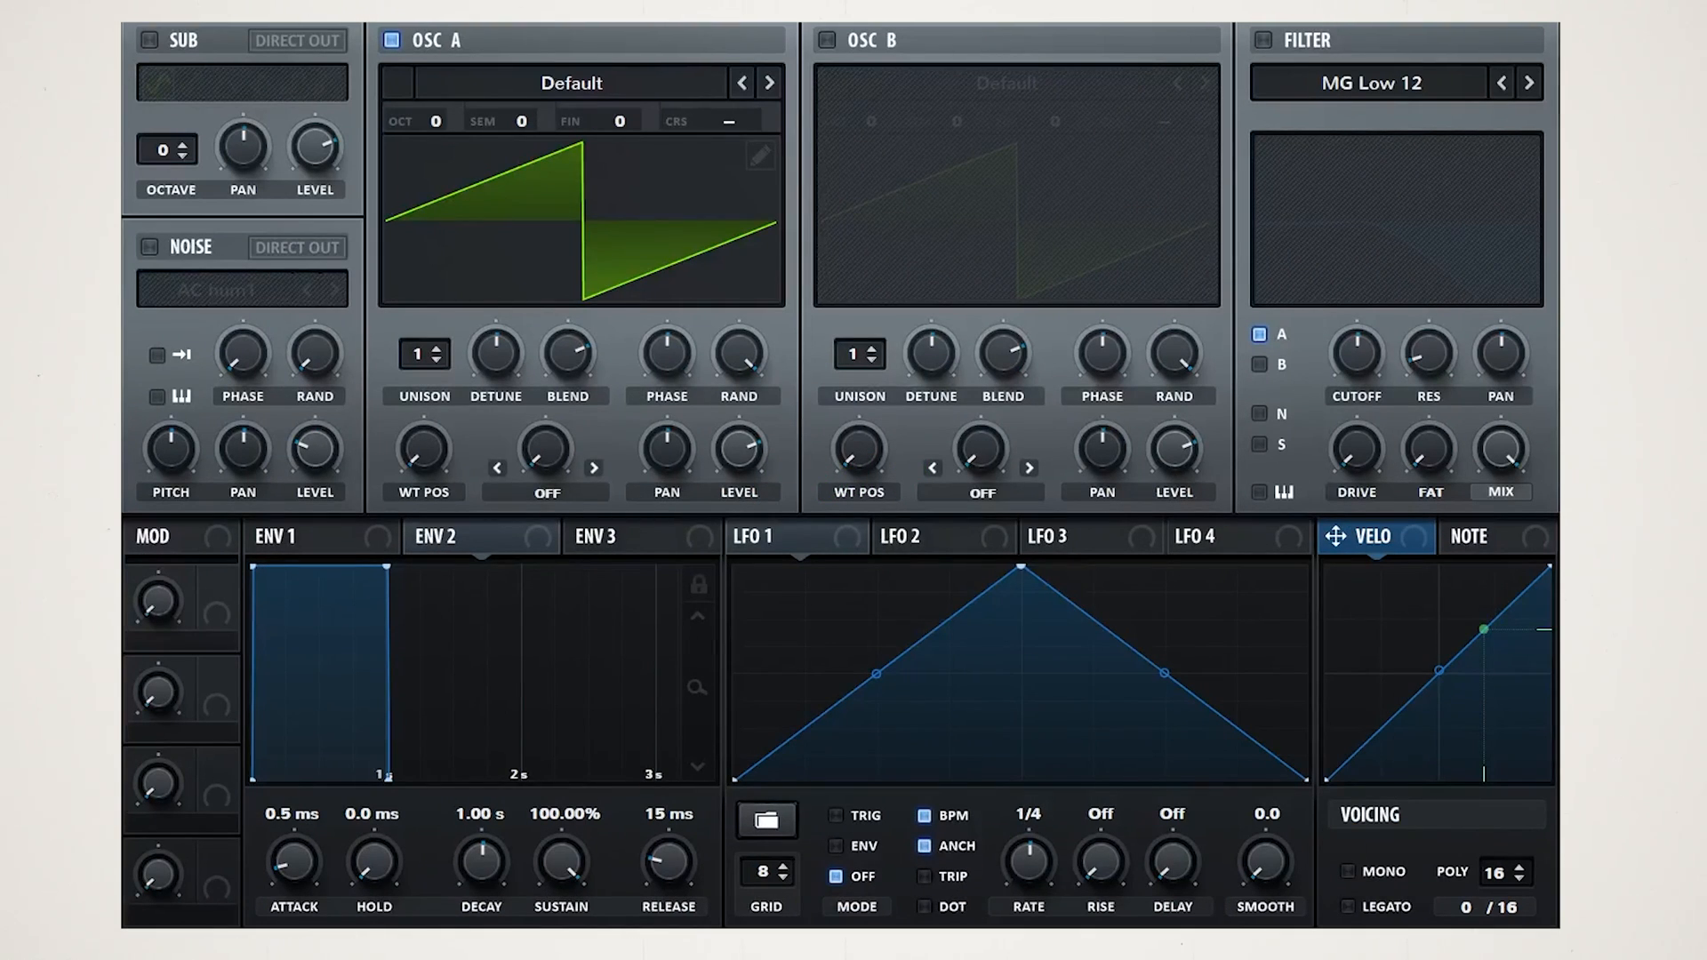
- Load the Analog wavetable Analog_BD_Sin into oscillator A and apply a strong Bend + warp
{"action": "left_click", "coordinate": [548, 81]}
{"action": "mouse_move", "coordinate": [546, 114]}
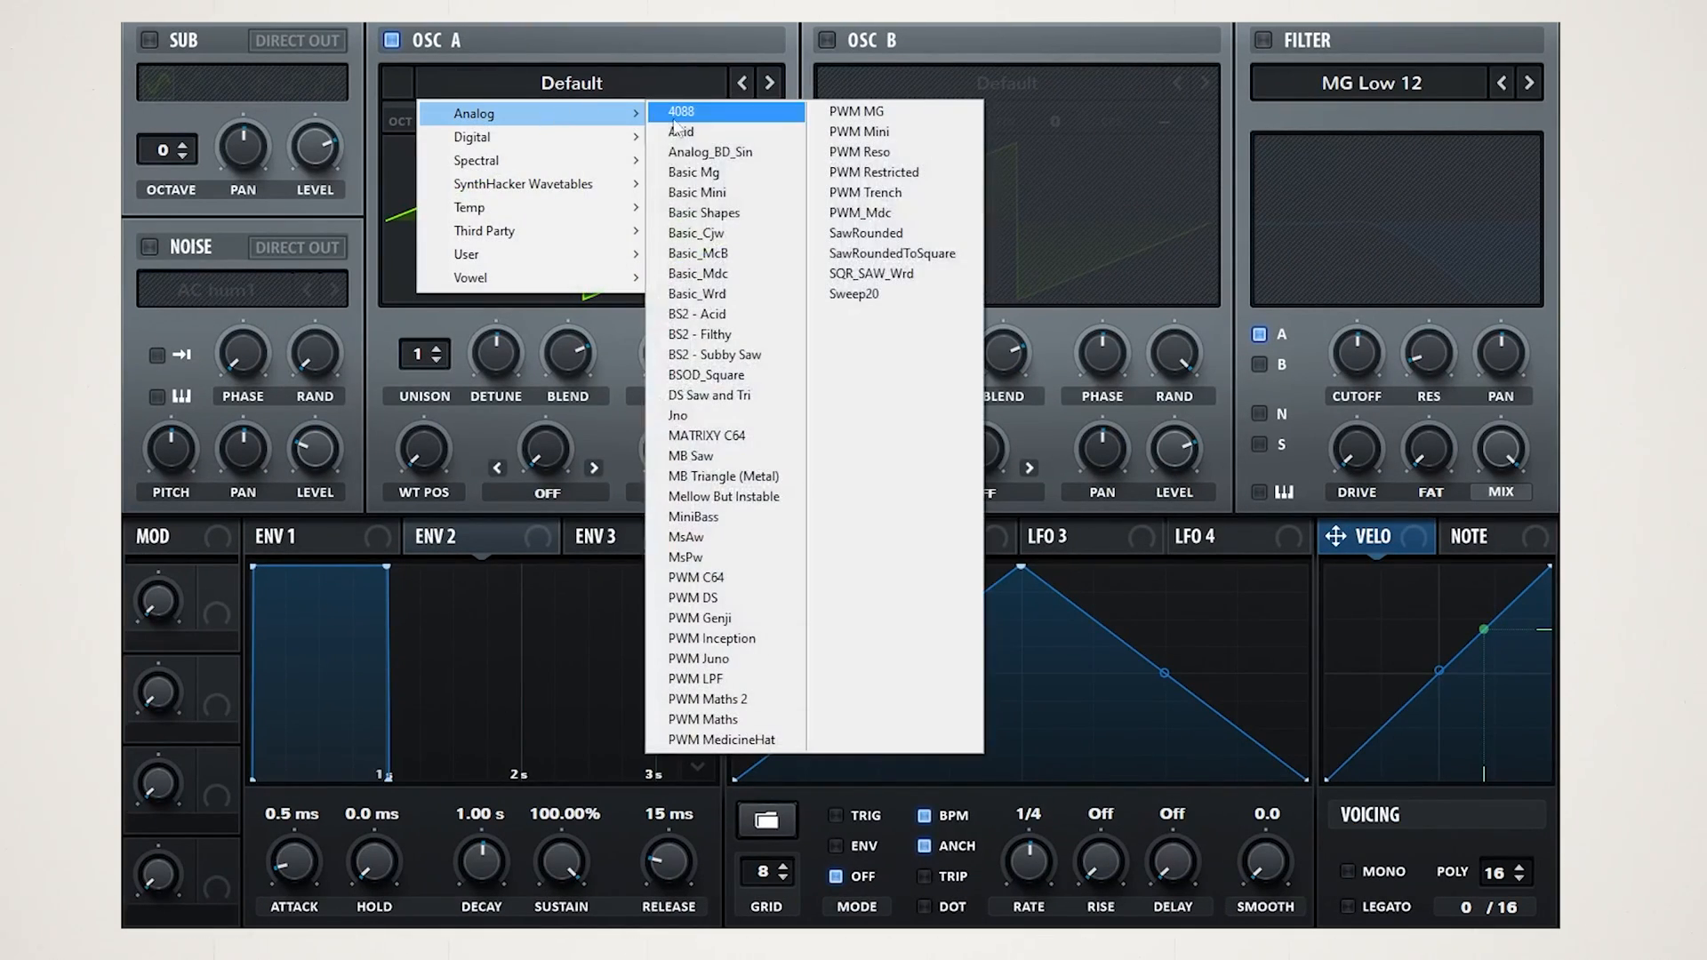
{"action": "left_click", "coordinate": [704, 153]}
{"action": "left_click", "coordinate": [546, 491]}
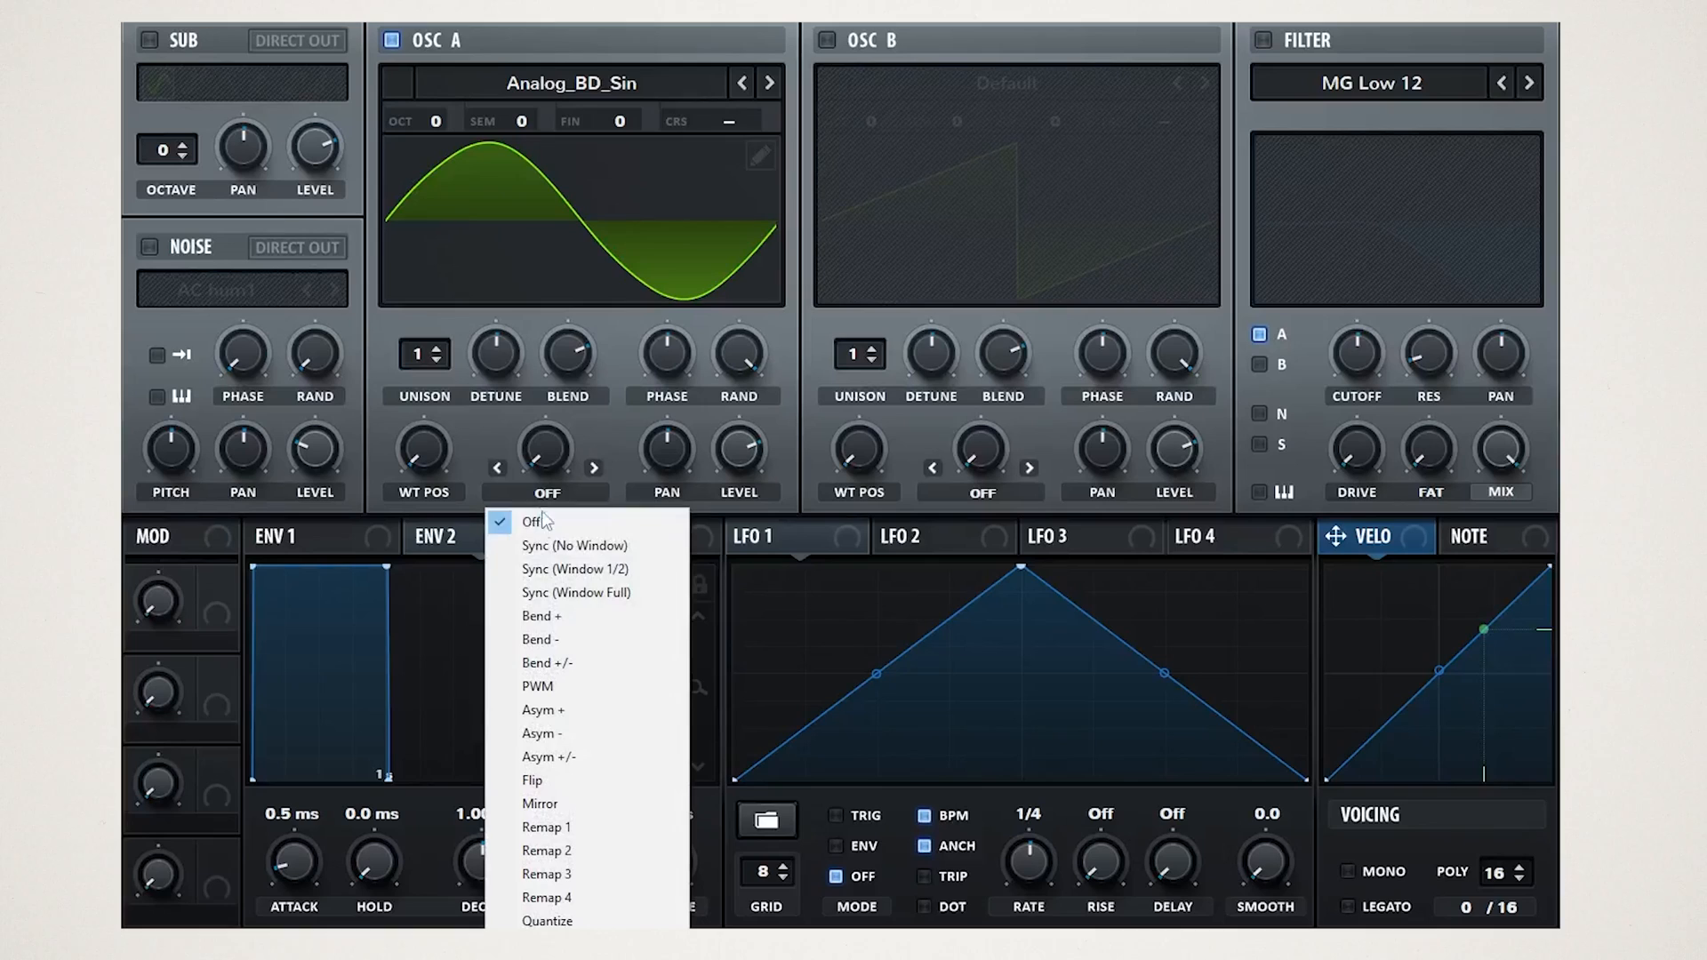
{"action": "left_click", "coordinate": [551, 615]}
{"action": "left_click_drag", "start_coordinate": [553, 461], "coordinate": [592, 240]}
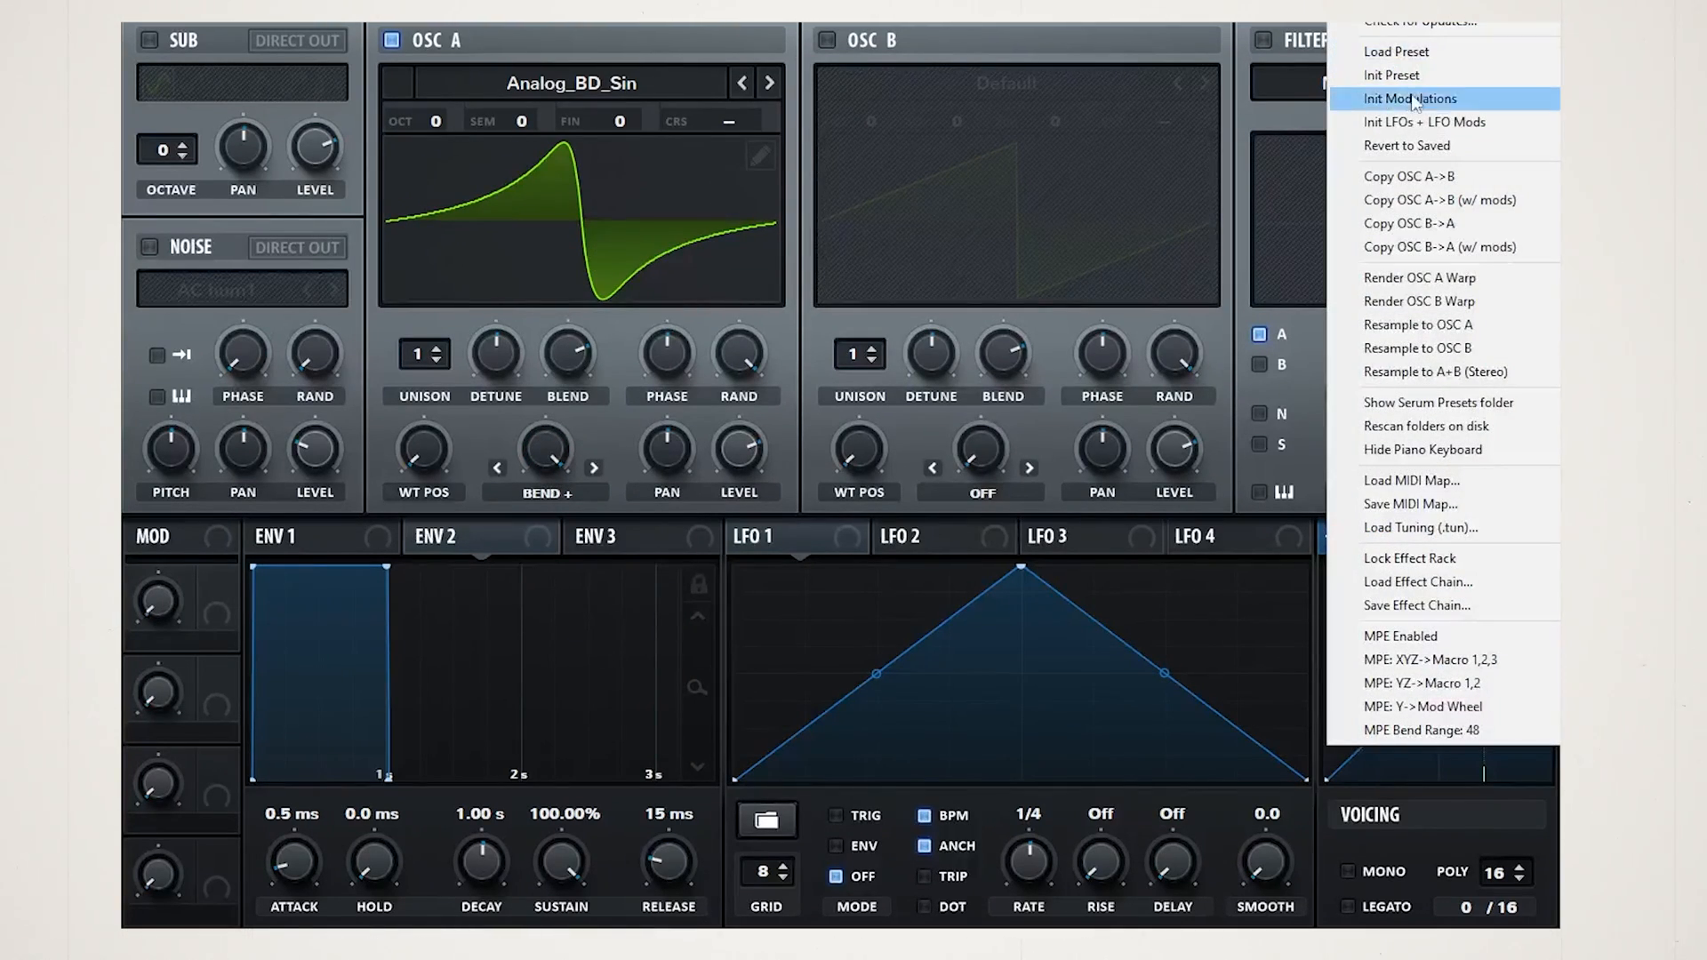
- Copy oscillator A to B, with A fine-tuned to -10 and panned hard left, and B fine-tuned to 9 and panned hard right
{"action": "left_click", "coordinate": [1425, 174]}
{"action": "left_click_drag", "start_coordinate": [1055, 121], "coordinate": [1056, 96]}
{"action": "left_click_drag", "start_coordinate": [619, 130], "coordinate": [615, 136]}
{"action": "left_click_drag", "start_coordinate": [1110, 467], "coordinate": [1108, 324]}
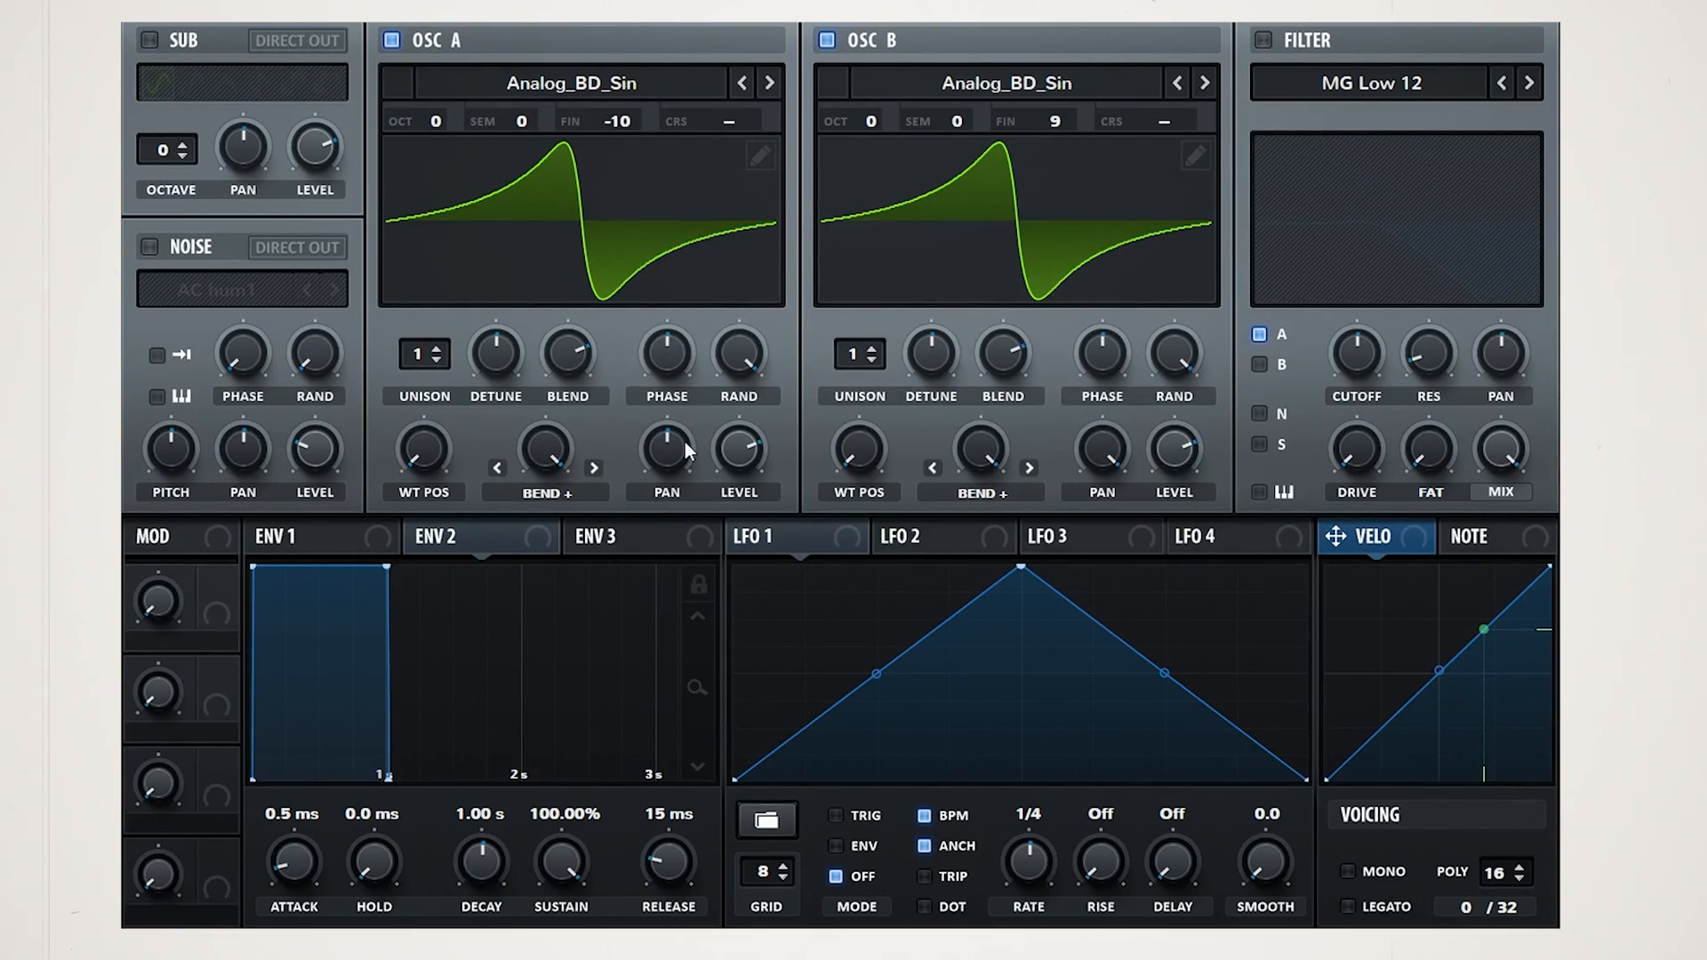
{"action": "left_click_drag", "start_coordinate": [683, 447], "coordinate": [632, 664]}
- Set the noise oscillator's sample to J106 HP from the Analog group
{"action": "mouse_move", "coordinate": [235, 321]}
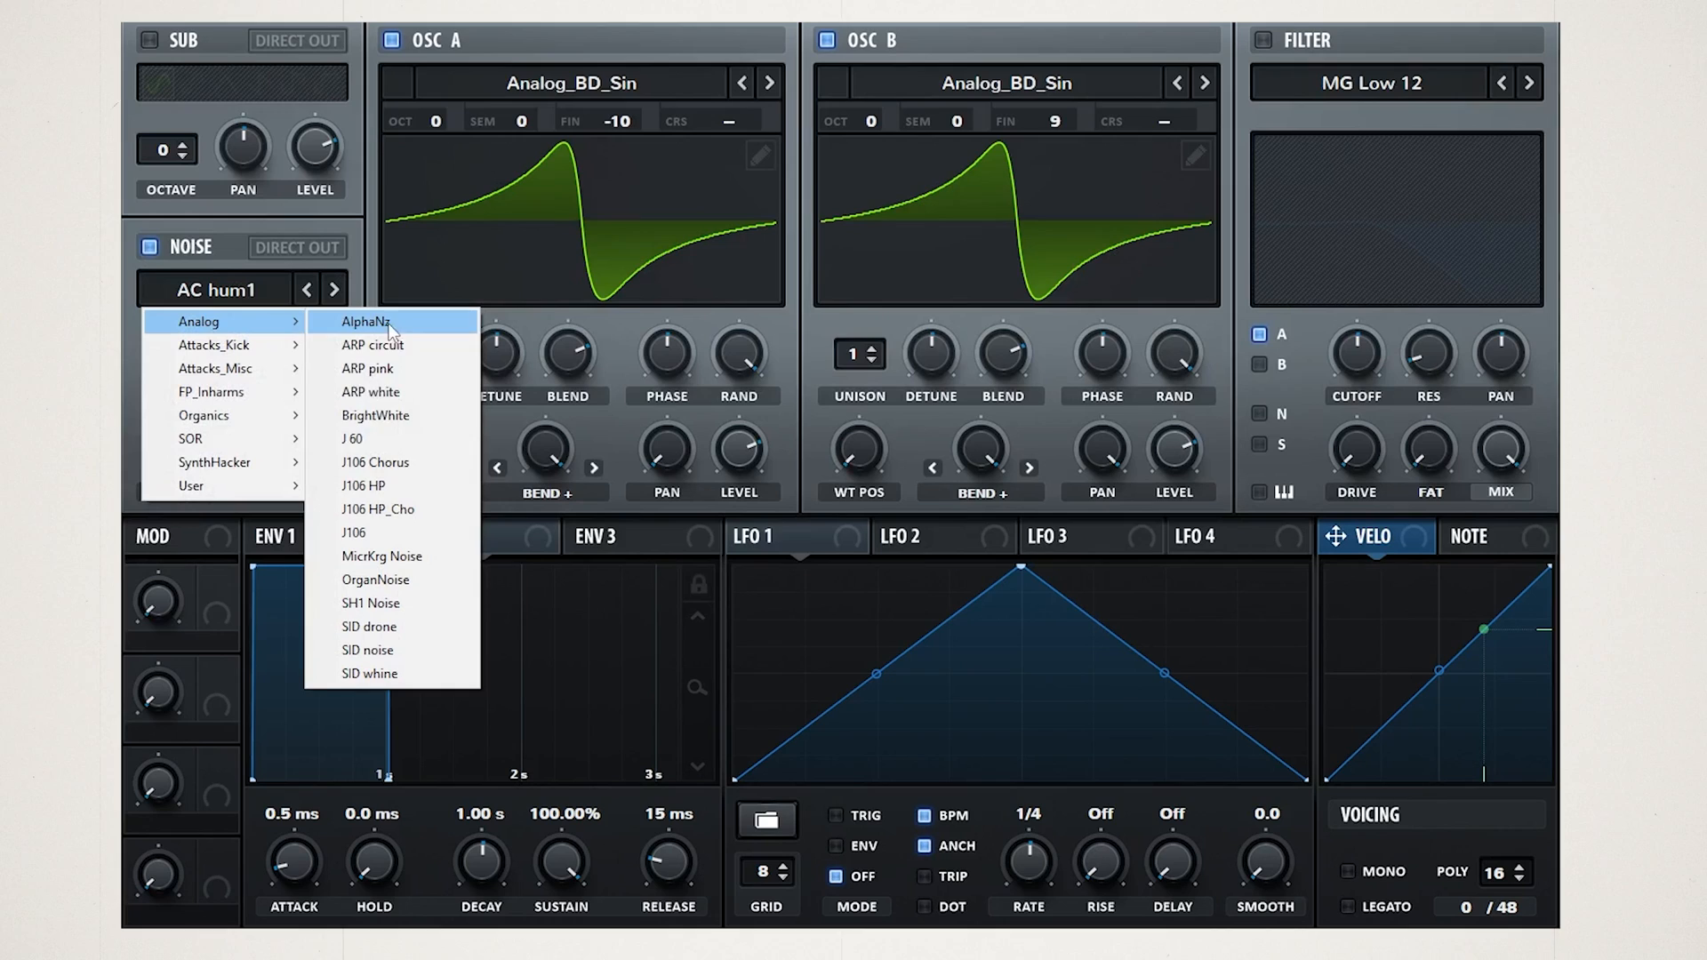
{"action": "left_click", "coordinate": [391, 486]}
- Set envelope 1 to 56 ms attack, -1.2 dB sustain and 87 ms release
{"action": "left_click", "coordinate": [331, 536]}
{"action": "left_click_drag", "start_coordinate": [289, 864], "coordinate": [297, 831]}
{"action": "left_click_drag", "start_coordinate": [555, 855], "coordinate": [554, 869]}
{"action": "left_click_drag", "start_coordinate": [673, 882], "coordinate": [675, 868]}
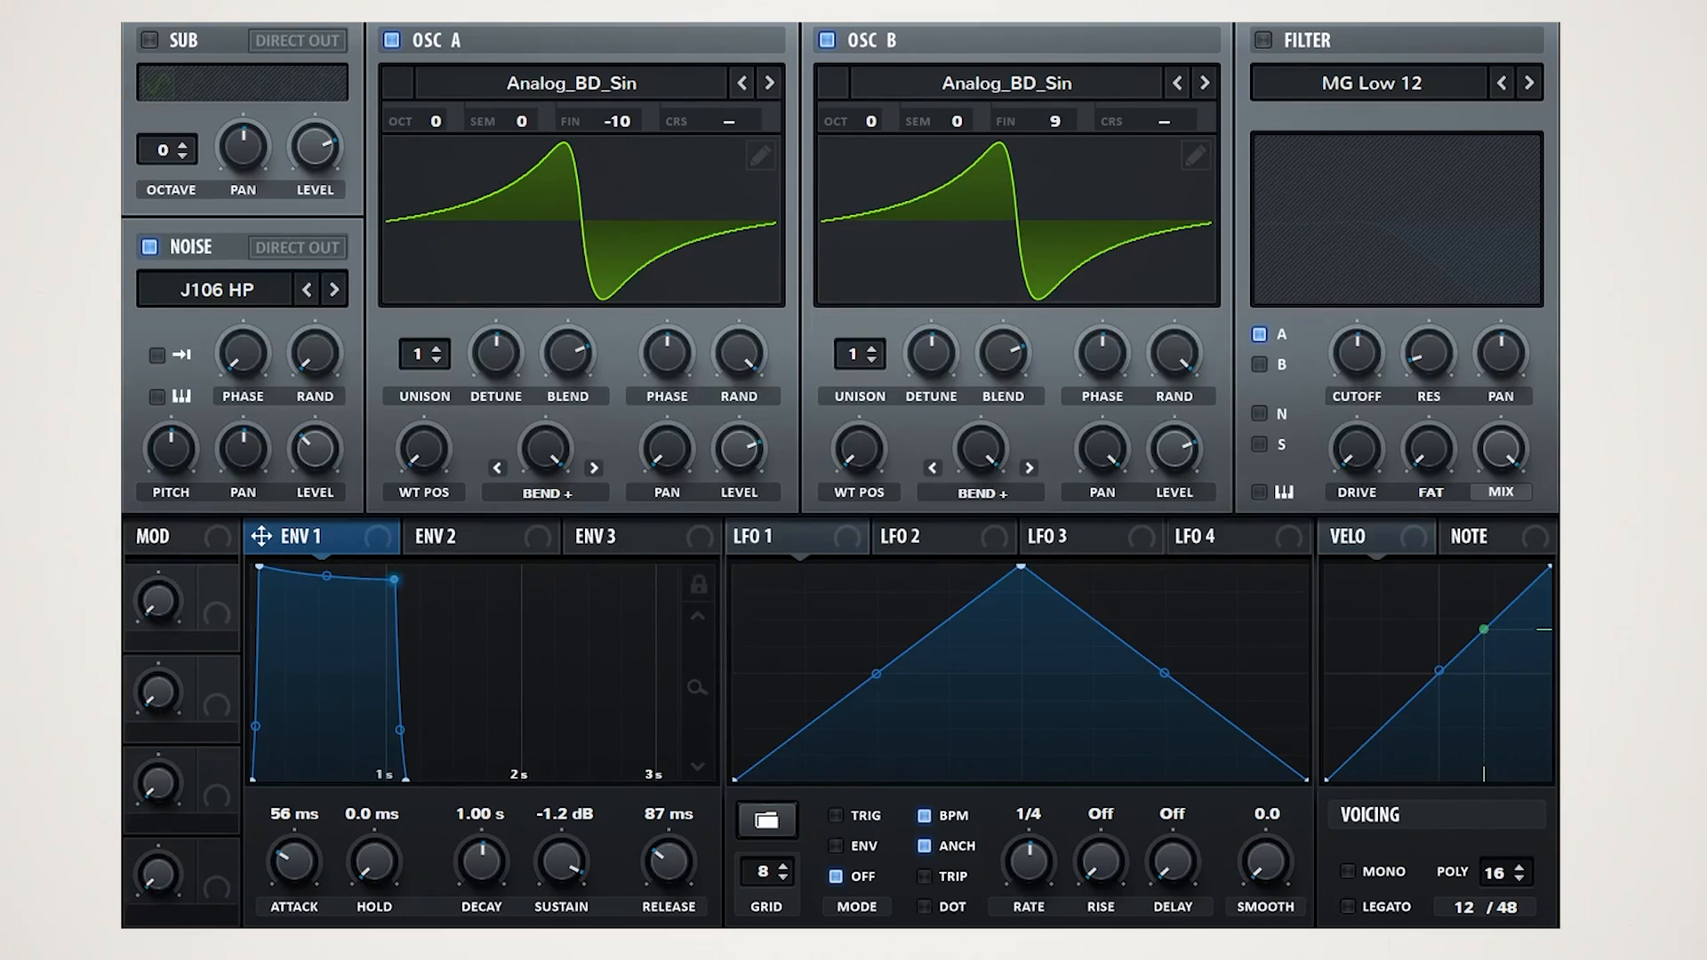
- Enable the MG Low 12 filter and route oscillator B and the noise through it along with oscillator A
{"action": "left_click", "coordinate": [1263, 40]}
{"action": "left_click", "coordinate": [1260, 364]}
{"action": "left_click", "coordinate": [1259, 415]}
- Set envelope 2 to 11 ms attack, 10.1 s decay and 0% sustain, and assign it to the filter cutoff
{"action": "left_click", "coordinate": [472, 536]}
{"action": "left_click_drag", "start_coordinate": [294, 870], "coordinate": [299, 851]}
{"action": "left_click_drag", "start_coordinate": [561, 861], "coordinate": [504, 823]}
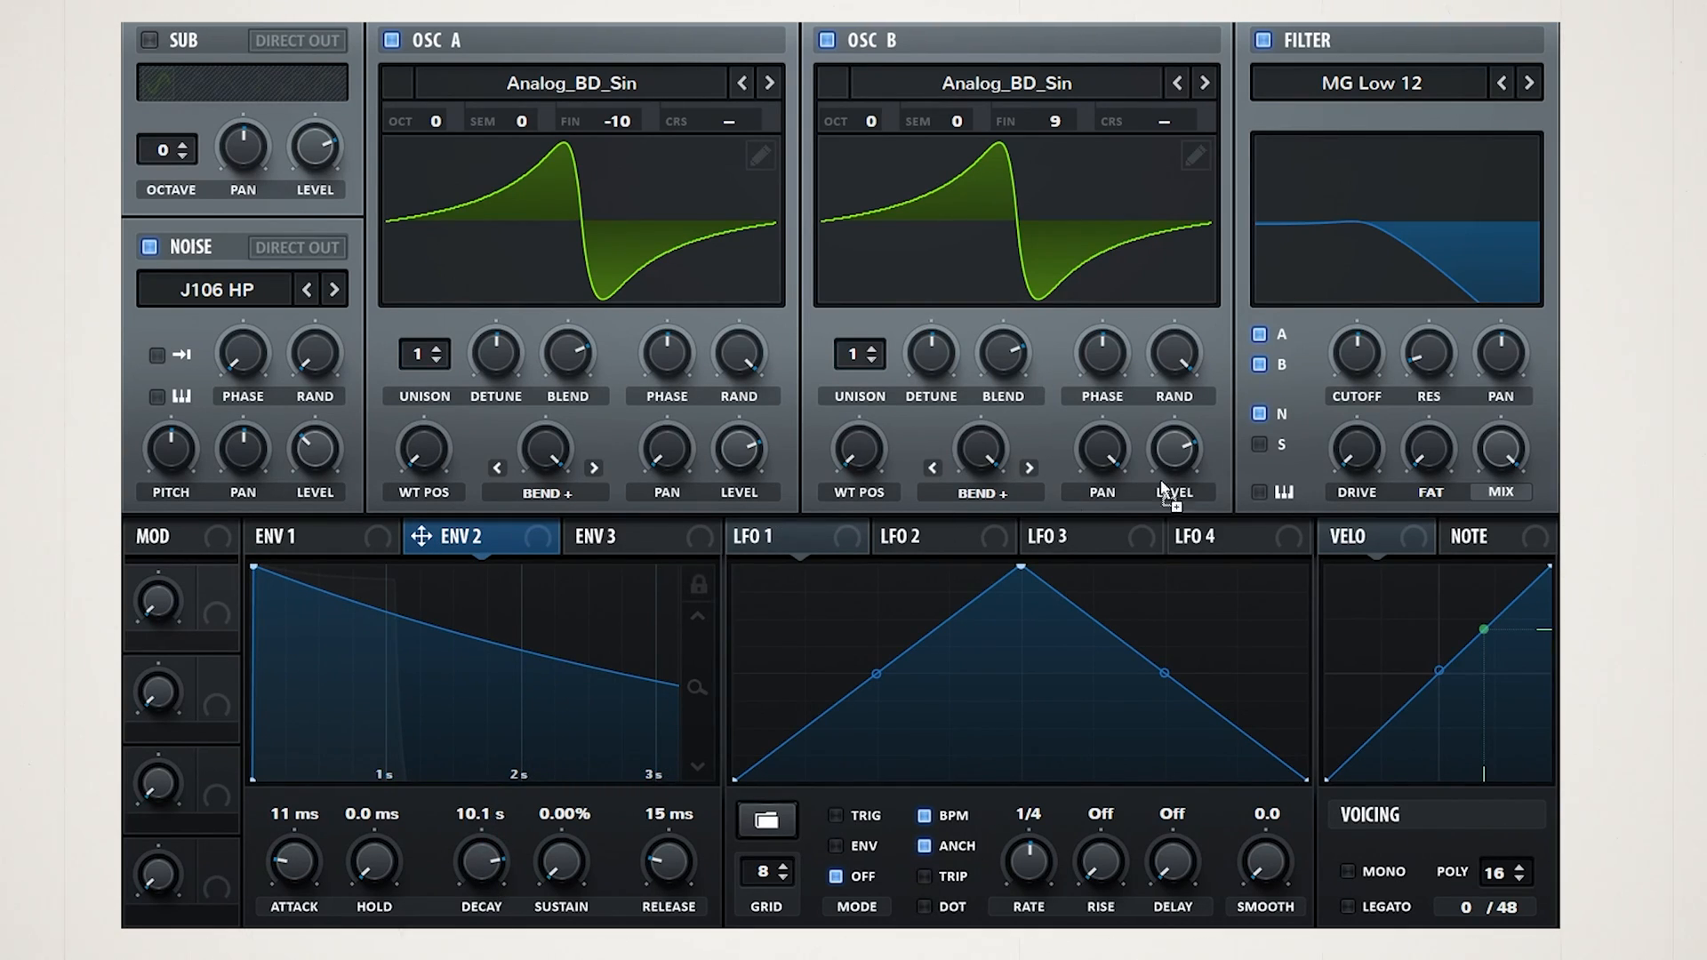
{"action": "left_click_drag", "start_coordinate": [1374, 367], "coordinate": [1316, 423]}
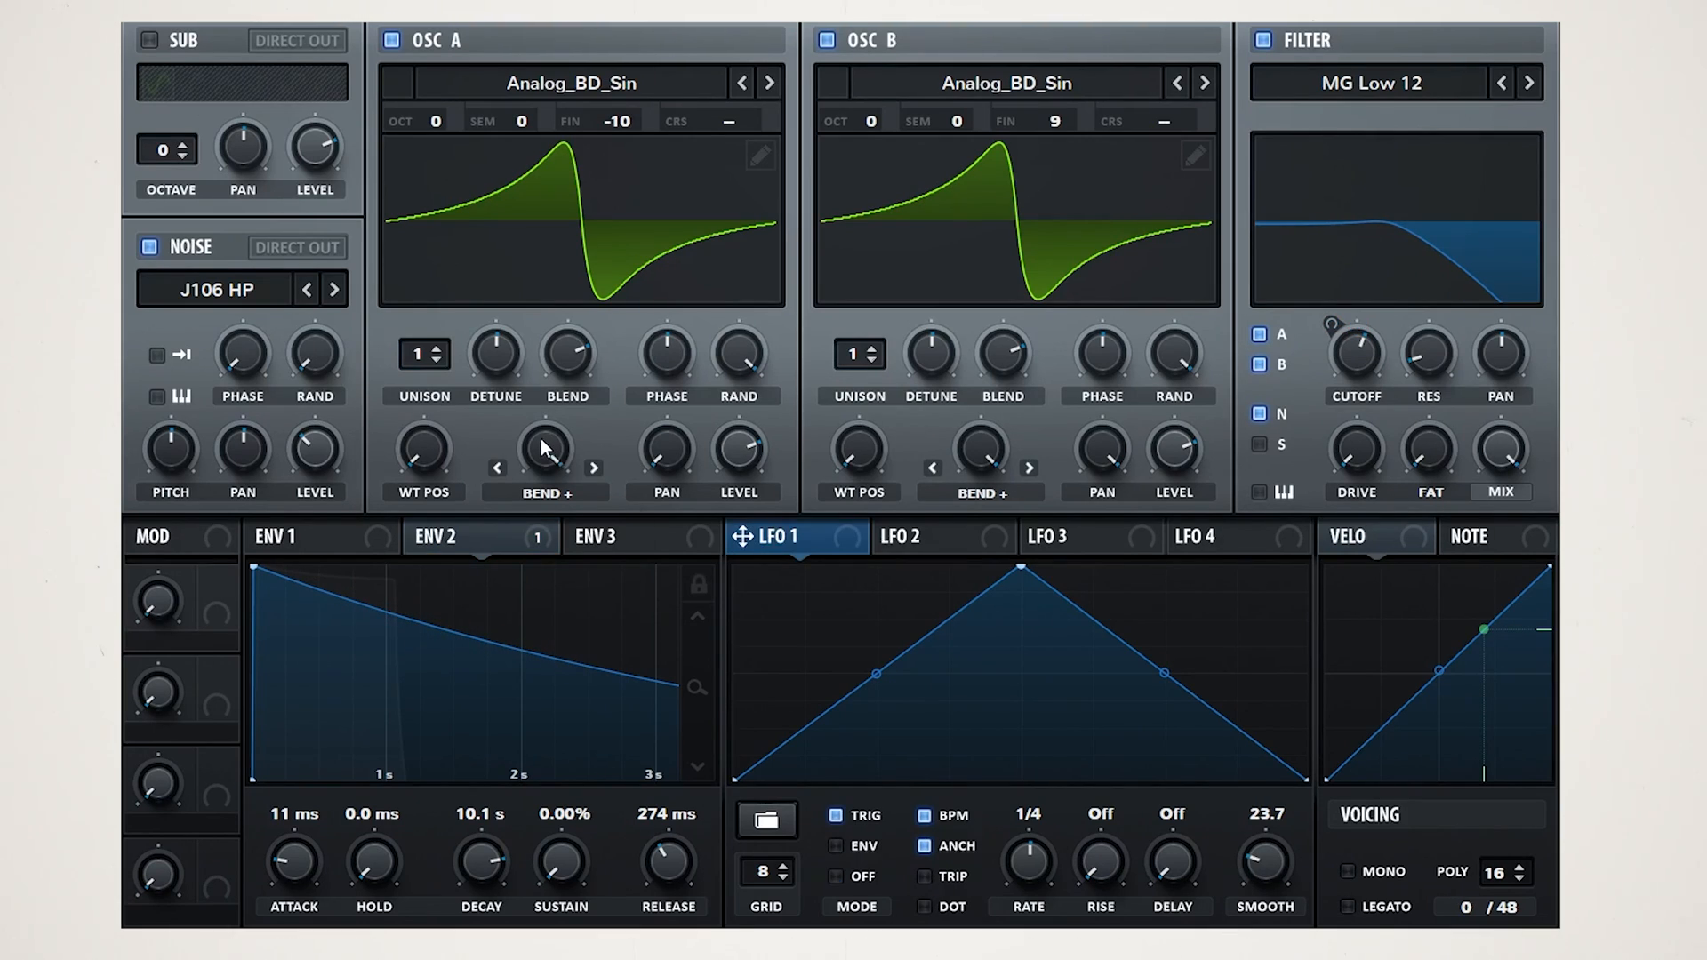
- Reduce oscillator A's bend and assign LFO 1 to both oscillators' warp amounts and the filter cutoff
{"action": "left_click_drag", "start_coordinate": [541, 439], "coordinate": [549, 508]}
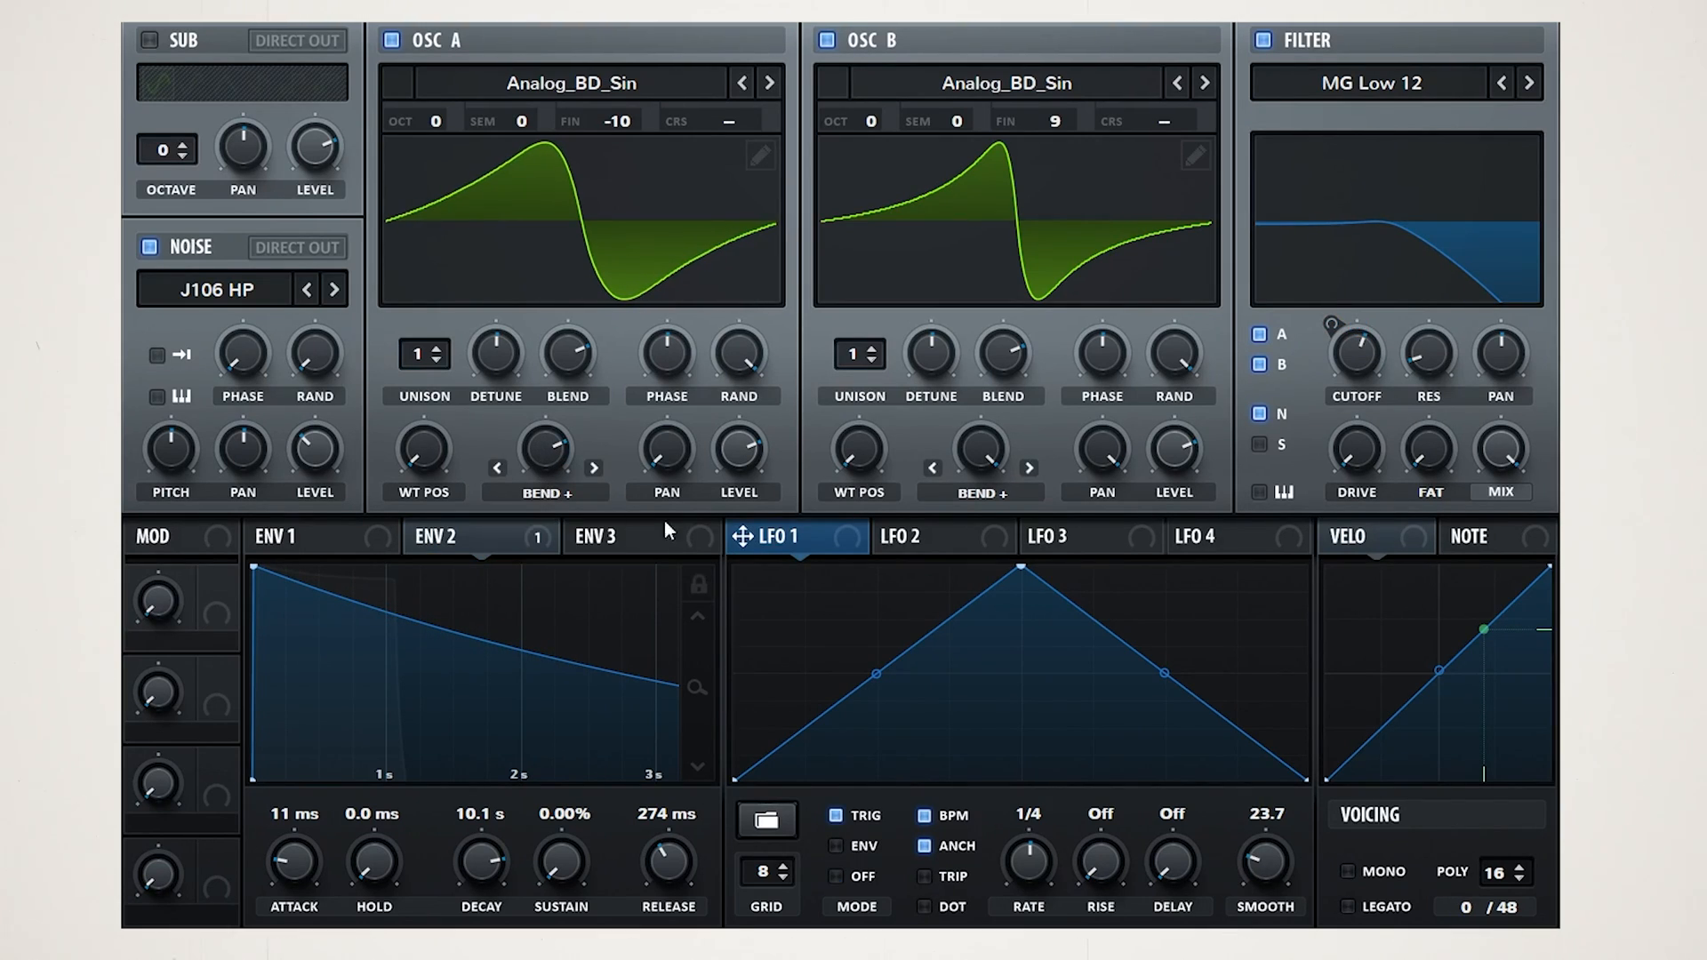
{"action": "left_click_drag", "start_coordinate": [733, 539], "coordinate": [544, 449]}
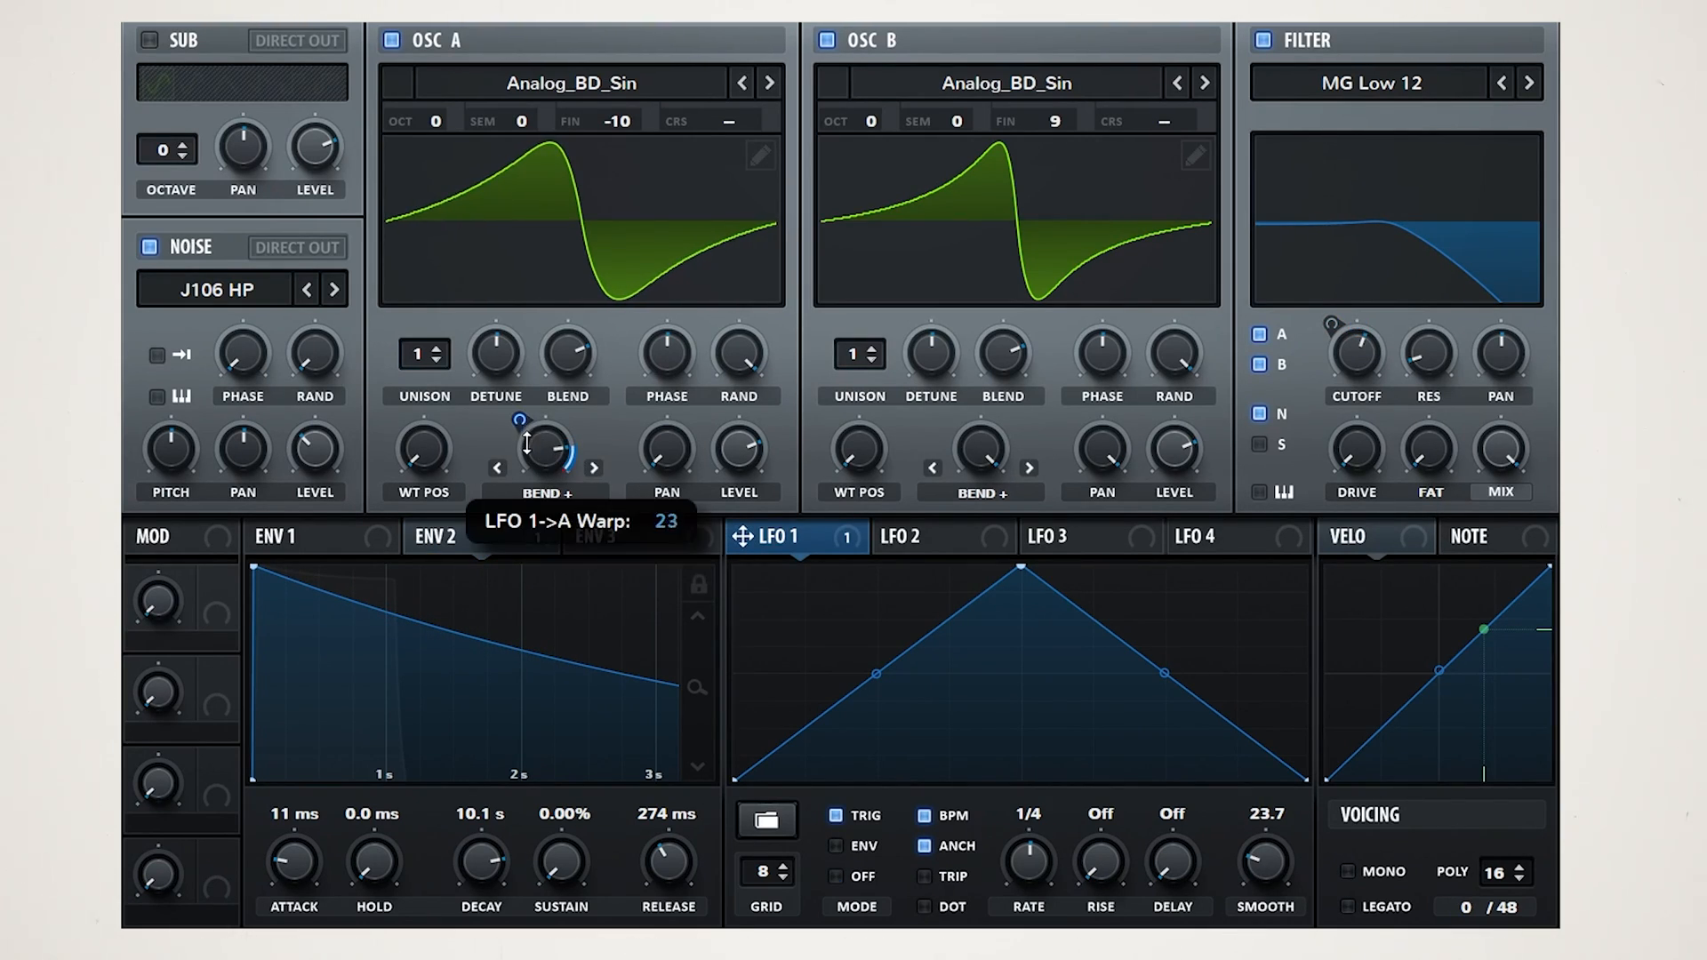
{"action": "left_click_drag", "start_coordinate": [734, 538], "coordinate": [972, 451]}
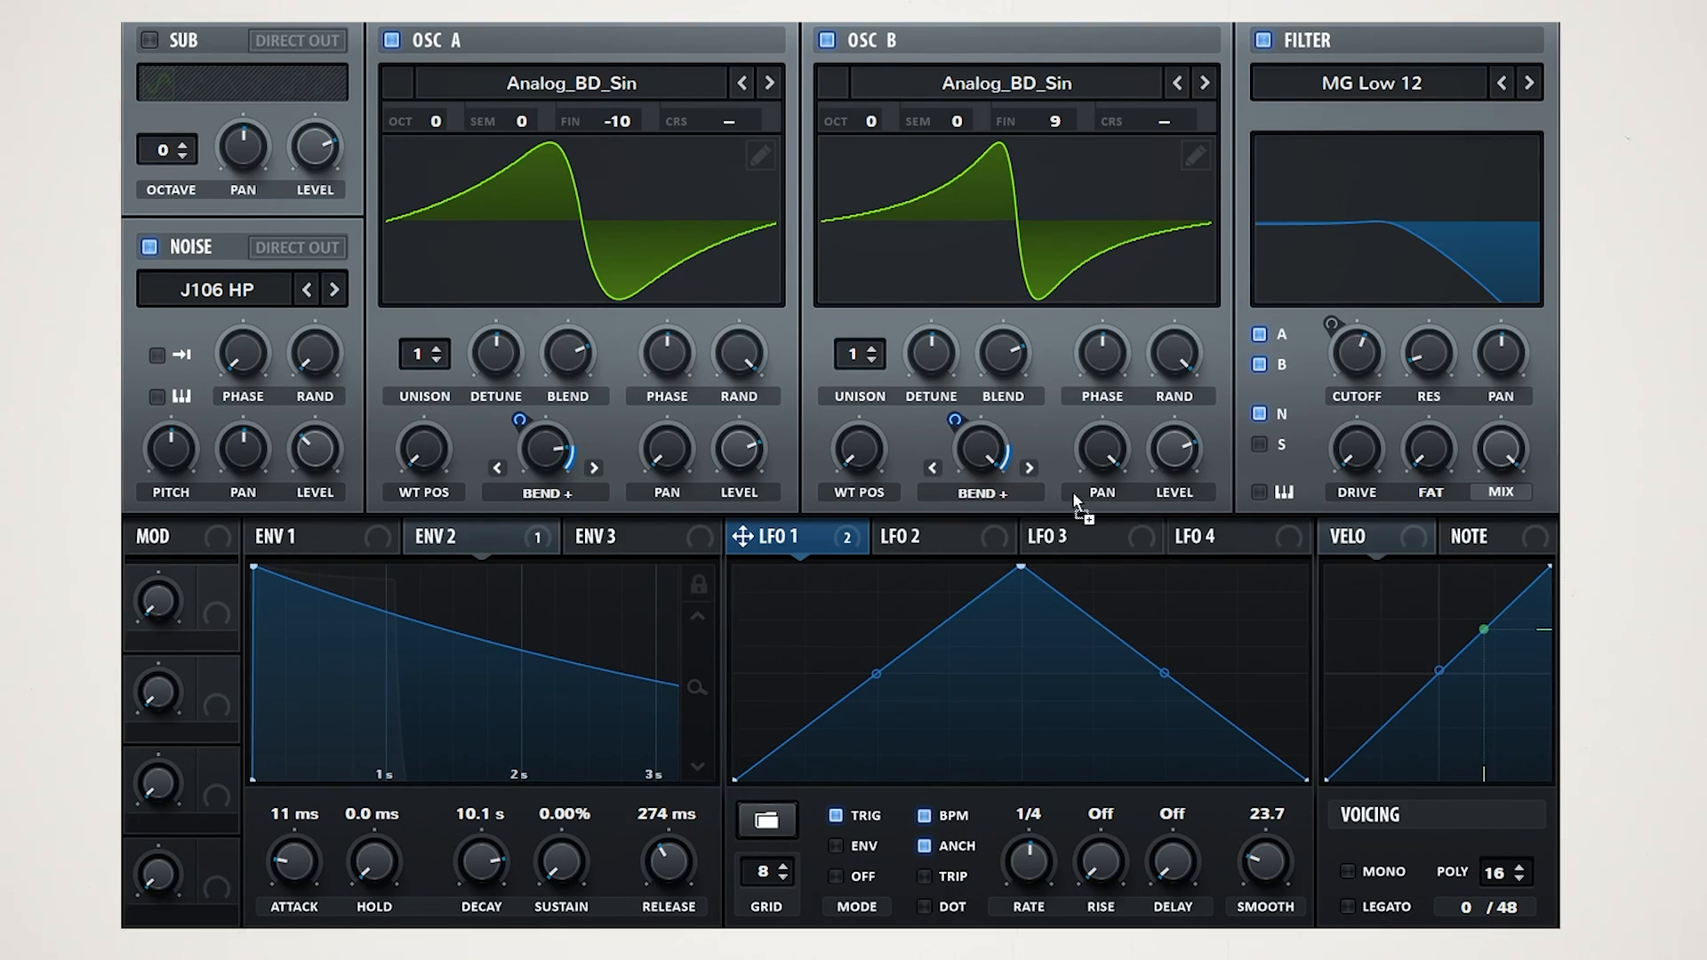
{"action": "left_click_drag", "start_coordinate": [1353, 345], "coordinate": [1330, 311]}
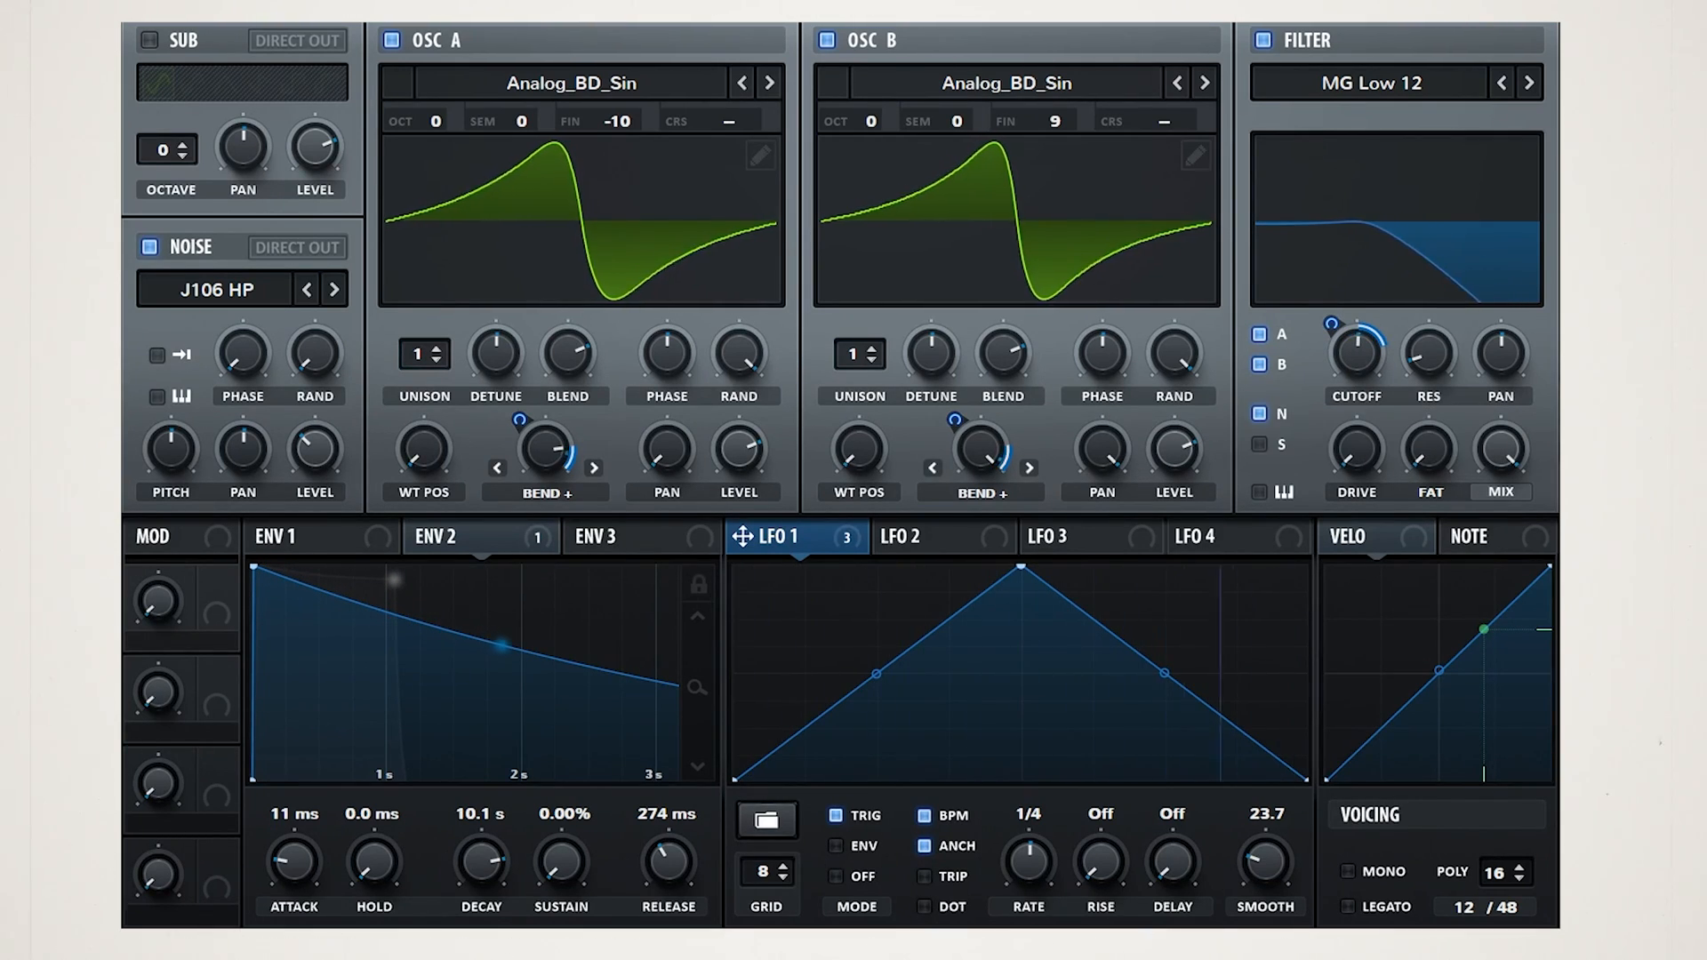
- Raise the end points of LFO 2's triangle, and route LFO 2 to LFO 1's rate in the matrix with an increased amount
{"action": "left_click", "coordinate": [942, 537]}
{"action": "left_click_drag", "start_coordinate": [738, 780], "coordinate": [737, 753]}
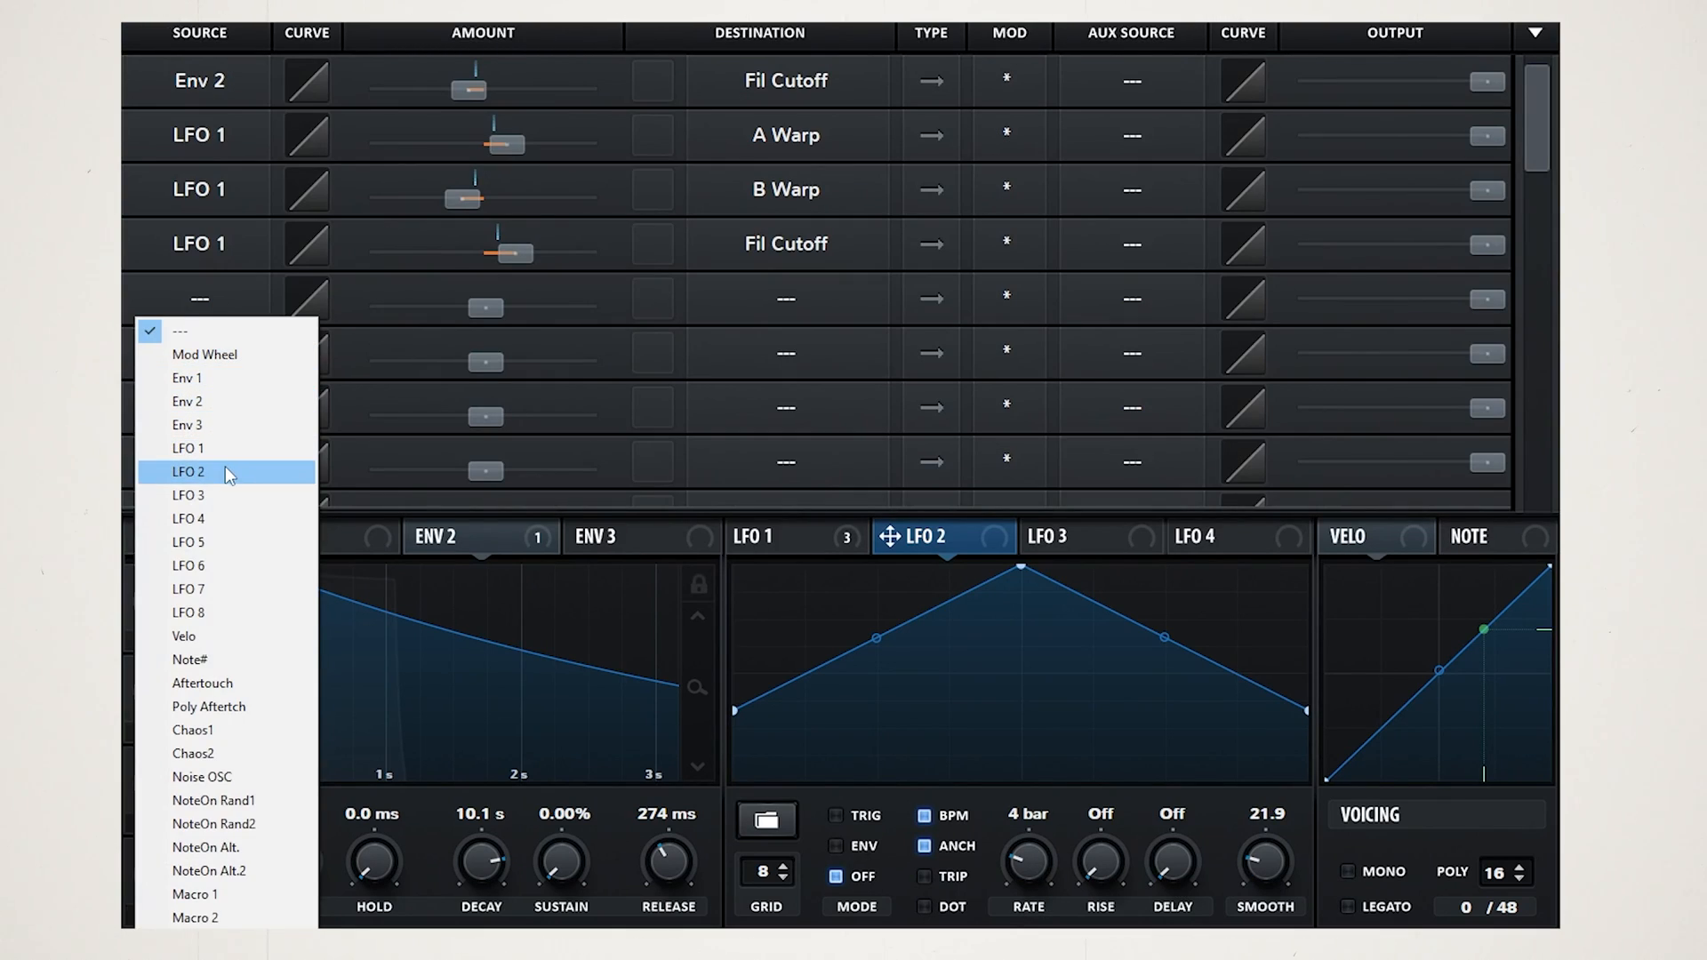
{"action": "left_click", "coordinate": [226, 466]}
{"action": "left_click", "coordinate": [786, 299]}
{"action": "mouse_move", "coordinate": [765, 472]}
{"action": "left_click", "coordinate": [892, 472]}
{"action": "left_click_drag", "start_coordinate": [485, 307], "coordinate": [543, 306]}
- Turn off LFO 1's BPM sync and lower its rate
{"action": "left_click", "coordinate": [777, 537]}
{"action": "left_click", "coordinate": [924, 818]}
{"action": "left_click_drag", "start_coordinate": [1024, 862], "coordinate": [1017, 891]}
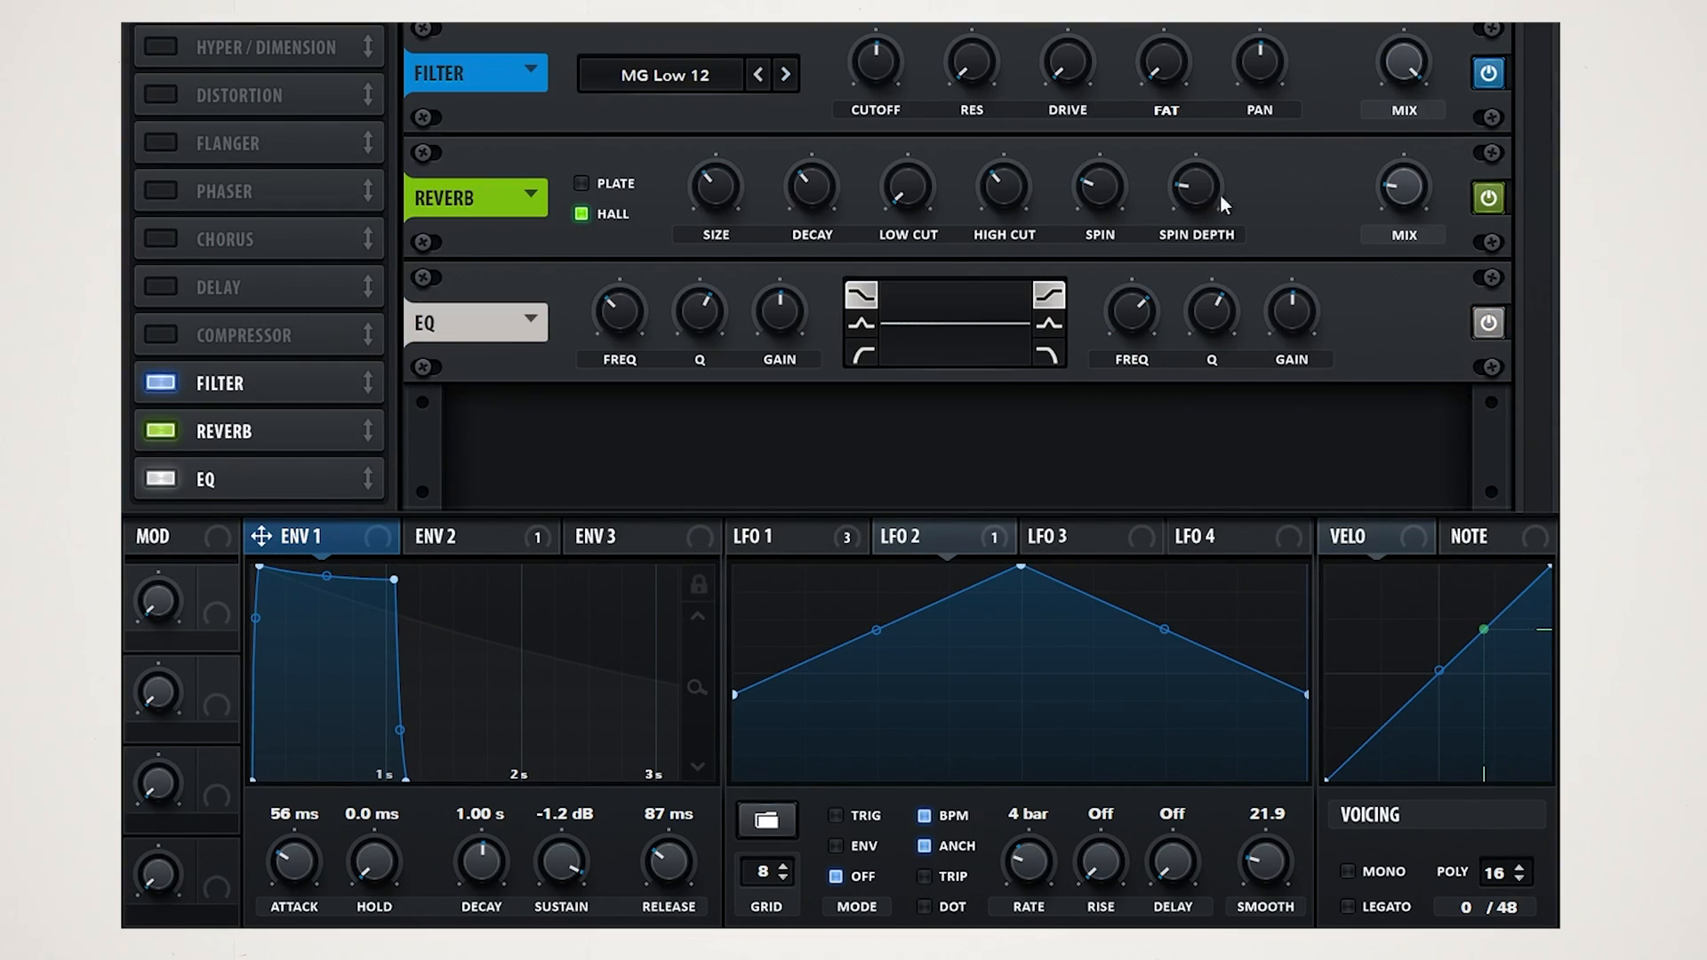
- Place the reverb after the EQ in the effects chain and switch the EQ's low band to a low cut
{"action": "left_click_drag", "start_coordinate": [260, 449], "coordinate": [249, 498]}
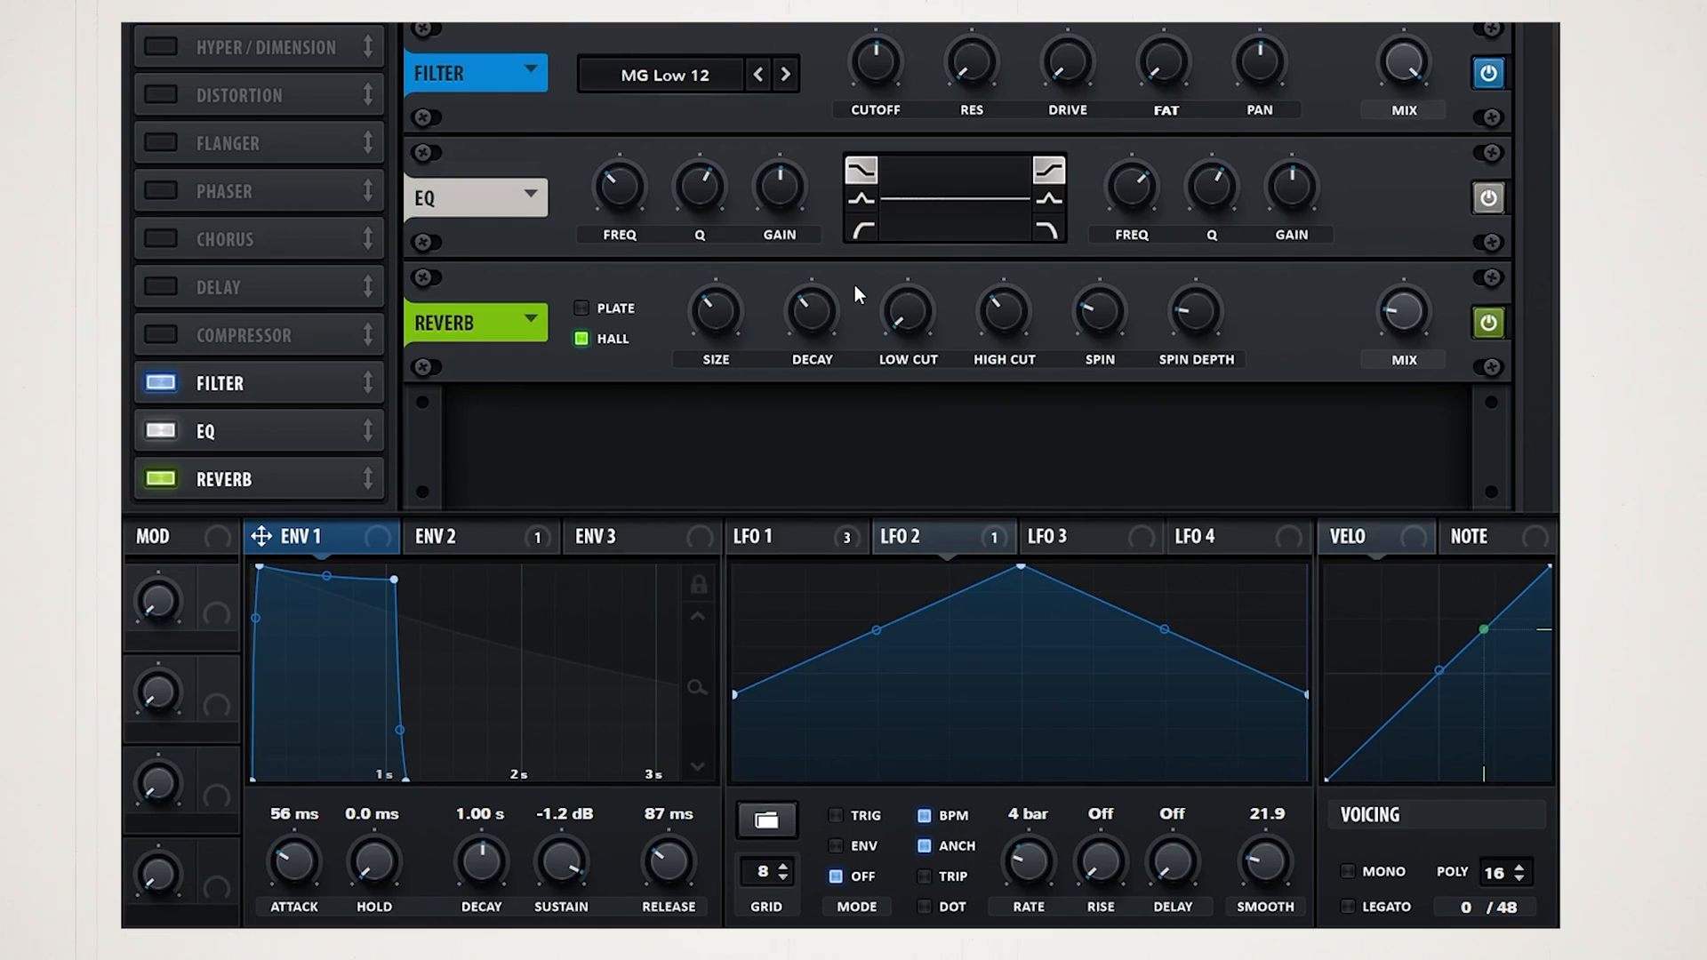
{"action": "left_click", "coordinate": [859, 233]}
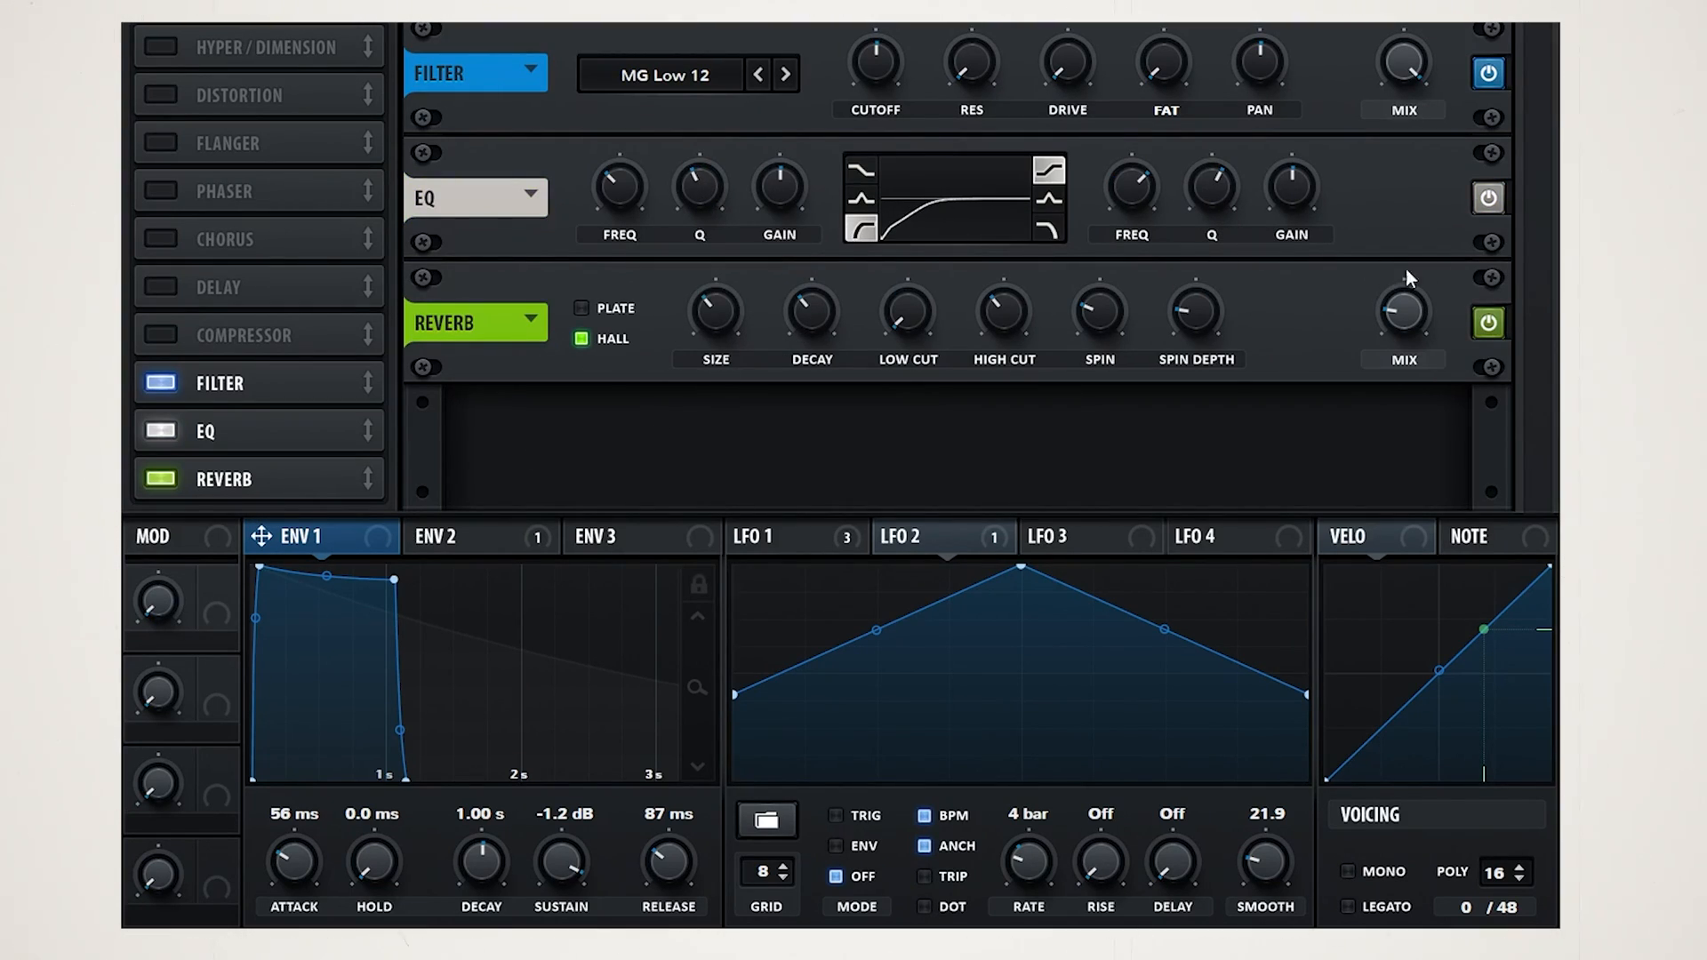
- Raise the filter effect's cutoff, the EQ's low-cut frequency and the reverb's mix
{"action": "left_click_drag", "start_coordinate": [878, 55], "coordinate": [886, 27]}
{"action": "mouse_move", "coordinate": [627, 180]}
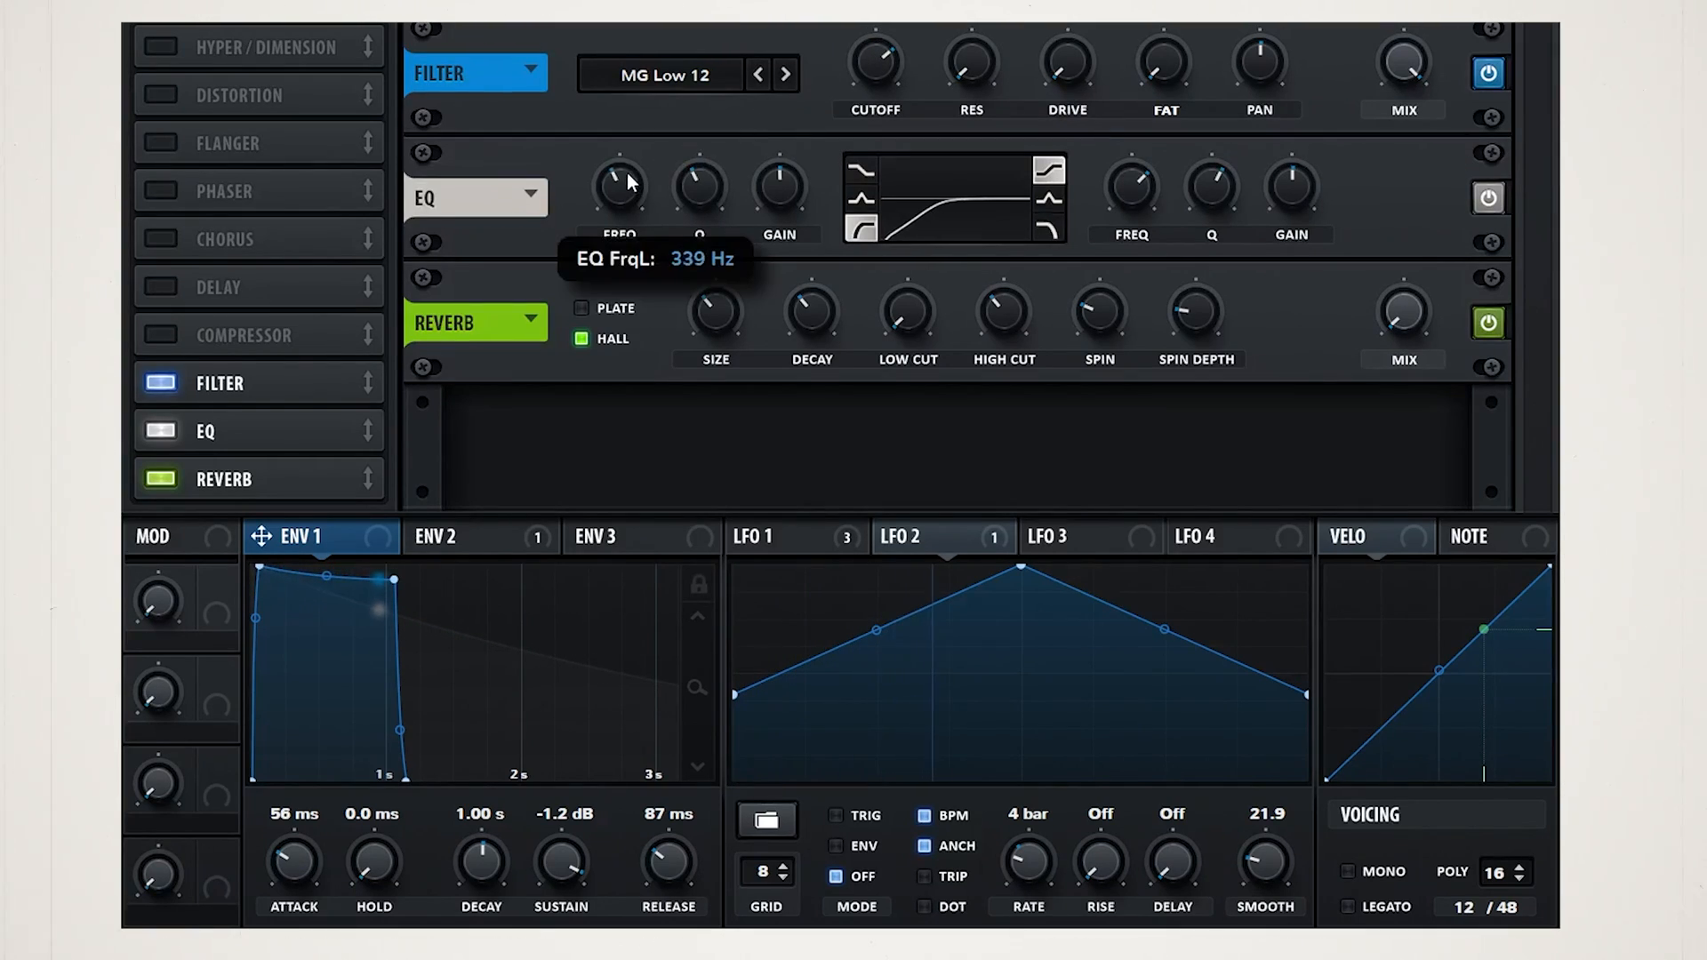
{"action": "left_click_drag", "start_coordinate": [628, 180], "coordinate": [628, 165]}
{"action": "mouse_move", "coordinate": [1396, 311]}
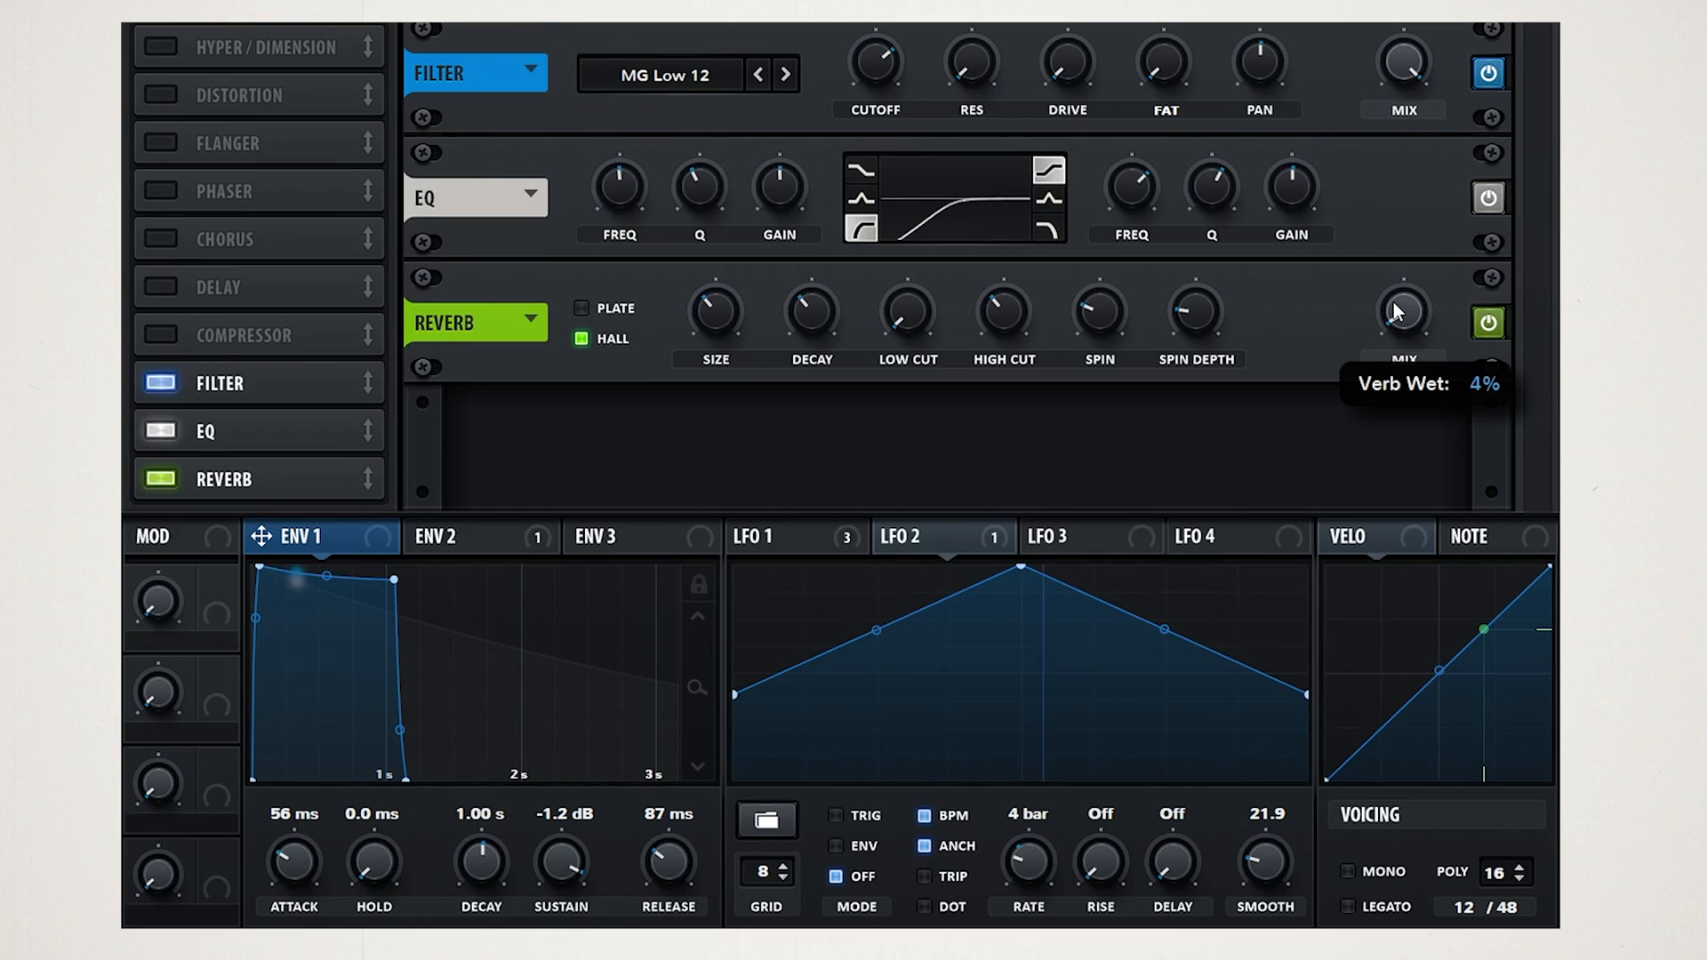
{"action": "left_click_drag", "start_coordinate": [1398, 311], "coordinate": [1416, 208]}
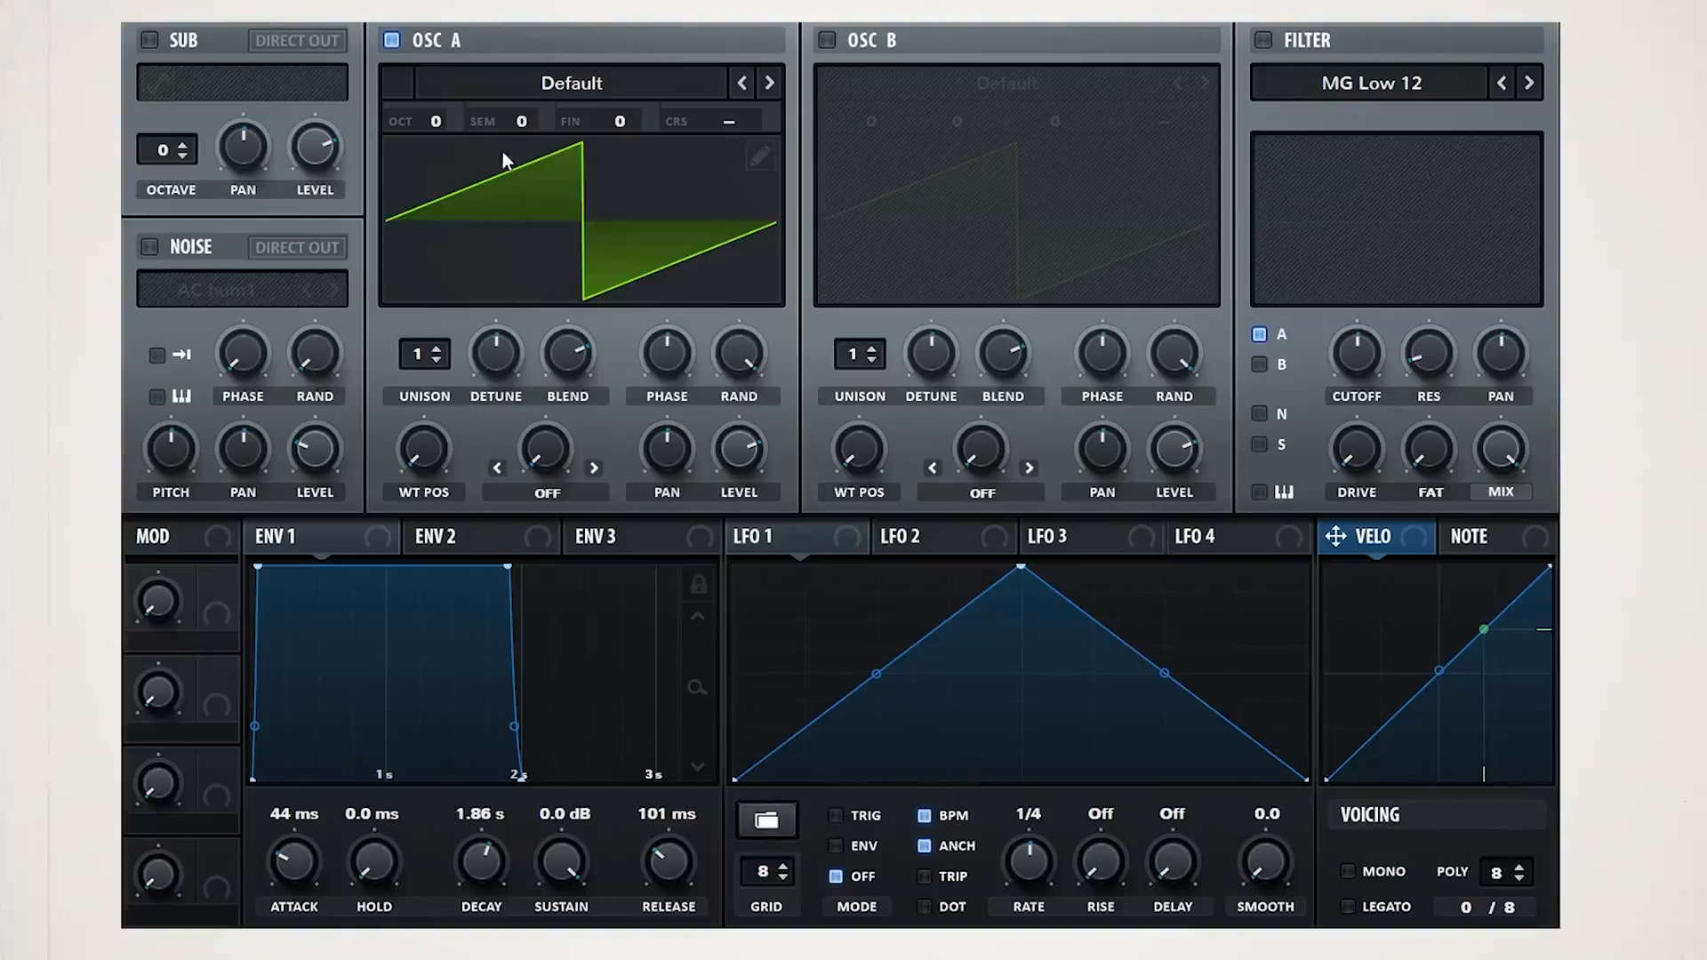
- Load the analog Basic Mini wavetable into oscillator A of the default patch and set 7 unison voices
{"action": "left_click", "coordinate": [585, 81]}
{"action": "mouse_move", "coordinate": [584, 115]}
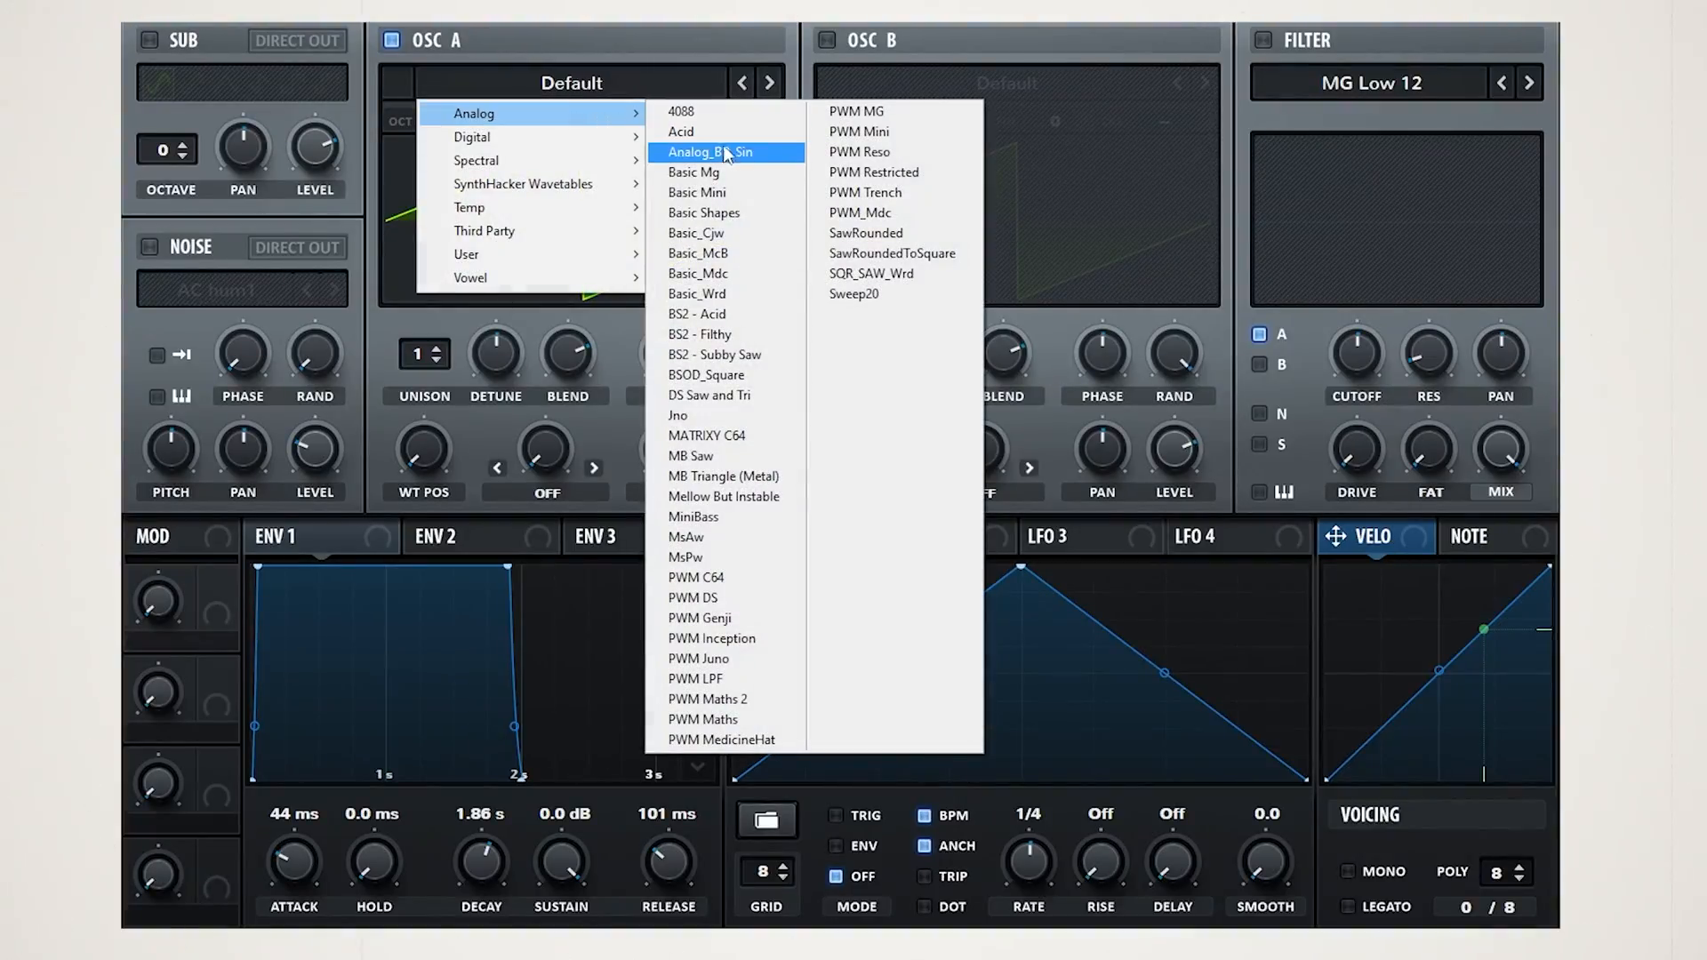
{"action": "left_click", "coordinate": [716, 194]}
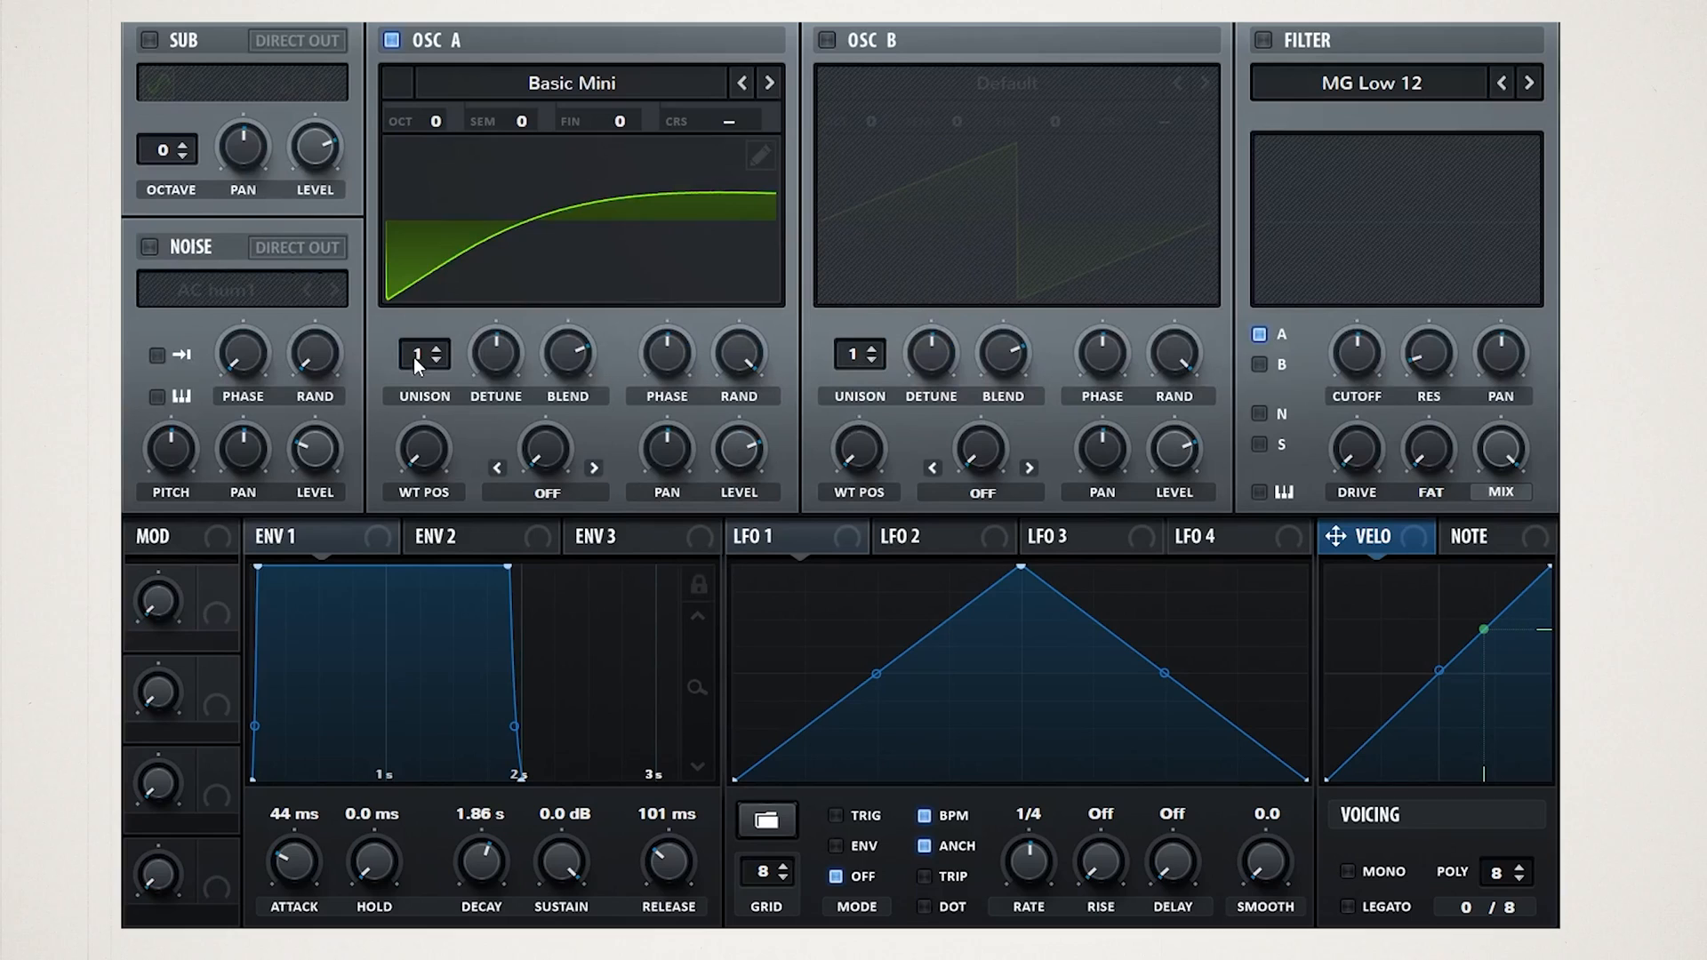
{"action": "left_click_drag", "start_coordinate": [413, 358], "coordinate": [434, 221]}
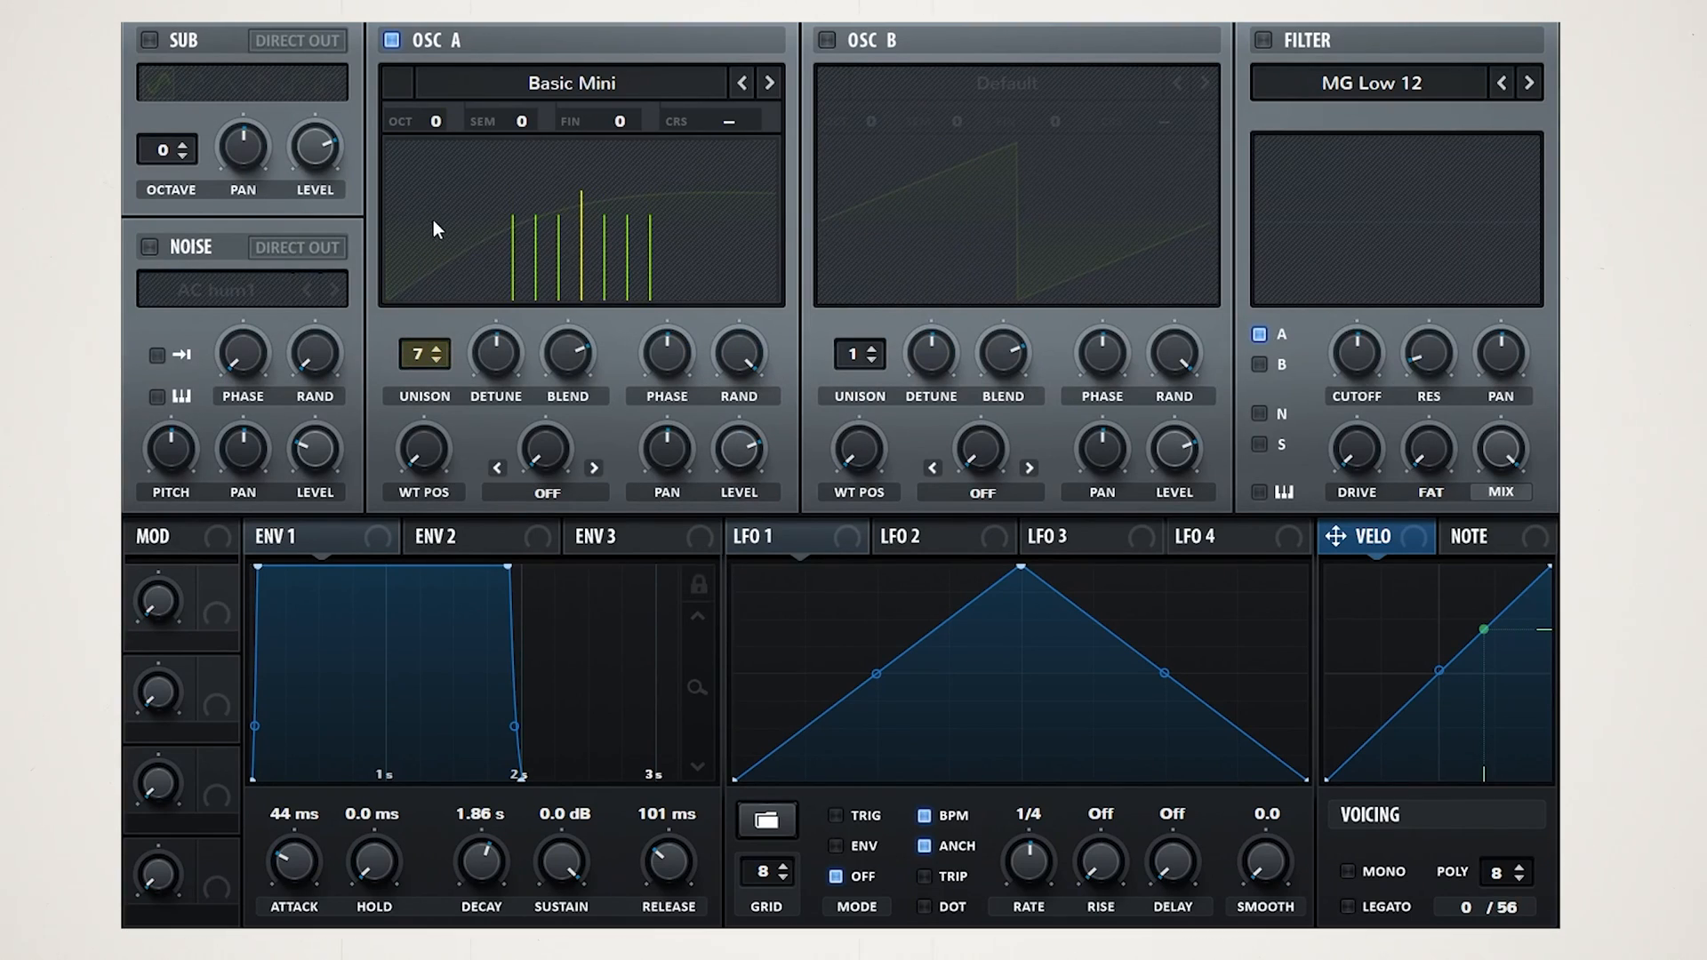
- Enable the noise oscillator with the SynthHacker Granular 07 texture and raise its level
{"action": "left_click", "coordinate": [149, 246]}
{"action": "left_click", "coordinate": [216, 290]}
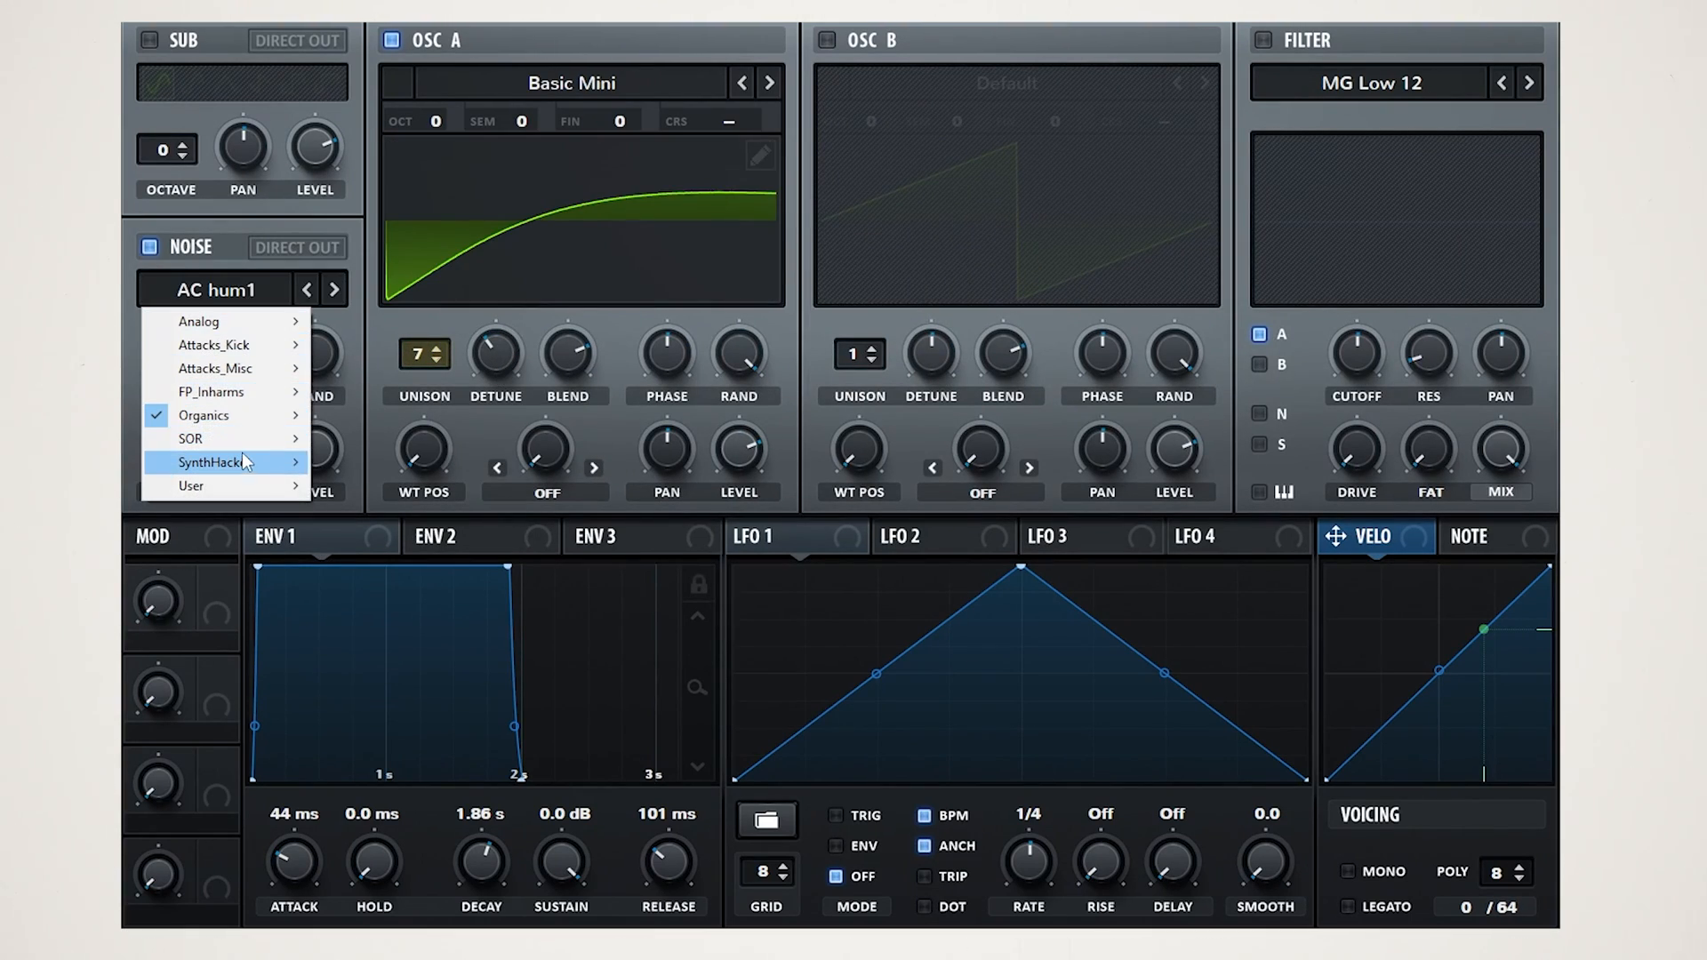
{"action": "mouse_move", "coordinate": [243, 461]}
{"action": "mouse_move", "coordinate": [373, 462]}
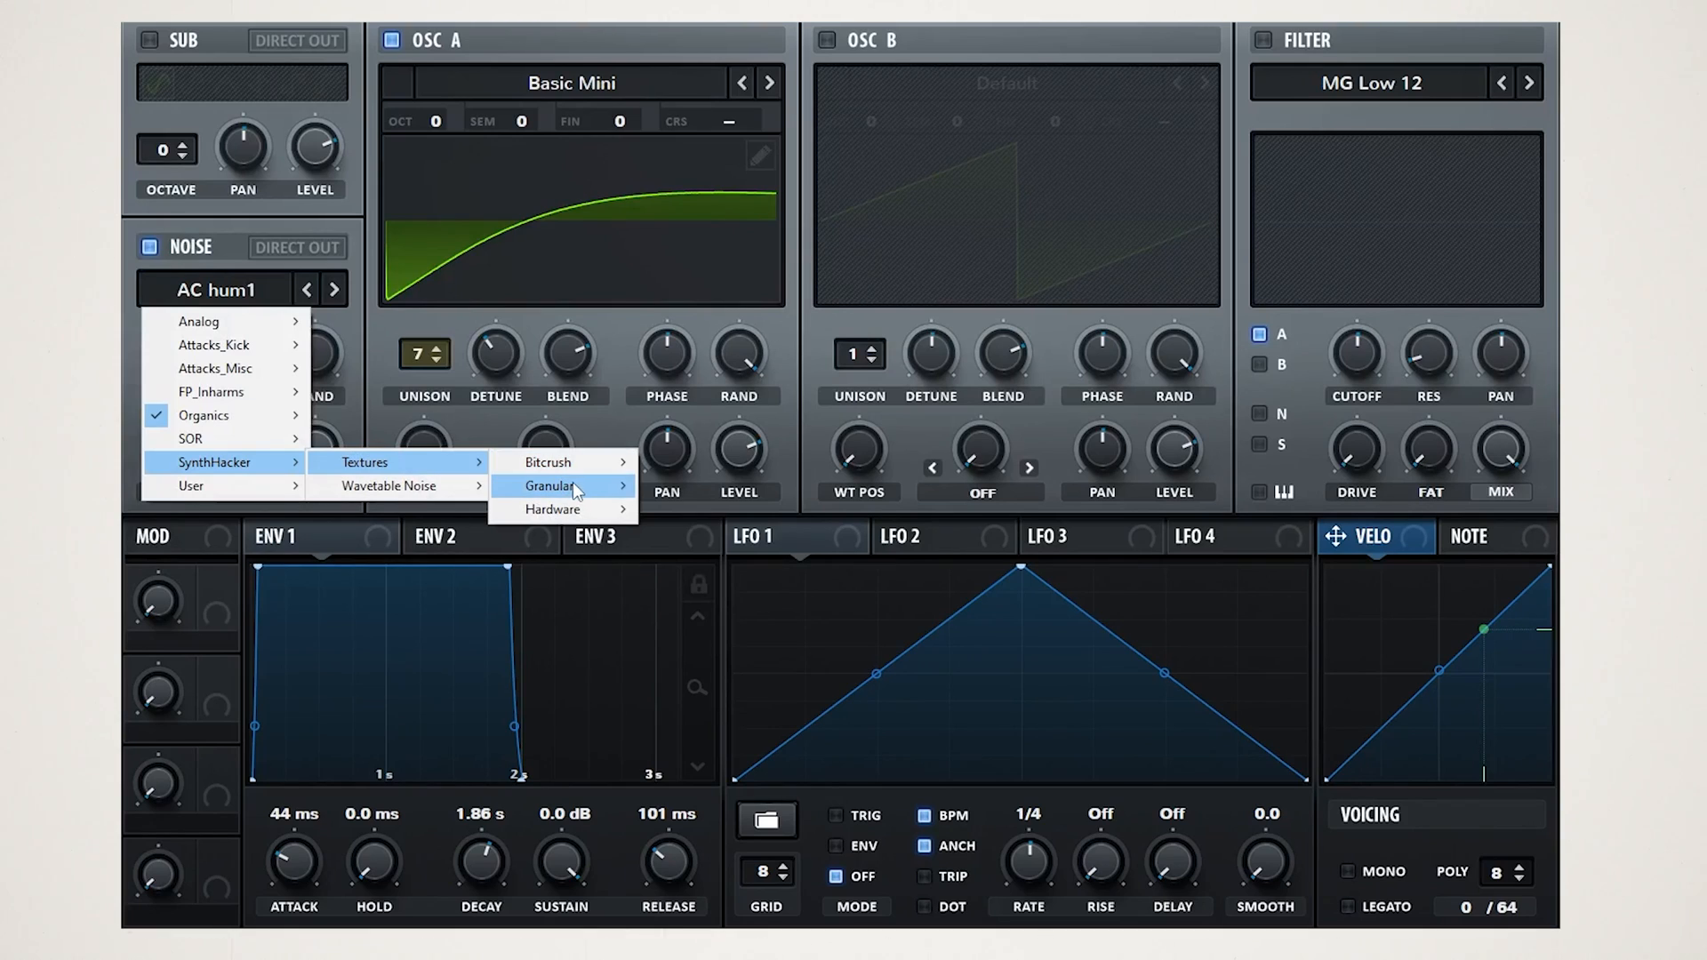
{"action": "mouse_move", "coordinate": [578, 485]}
{"action": "left_click", "coordinate": [732, 622]}
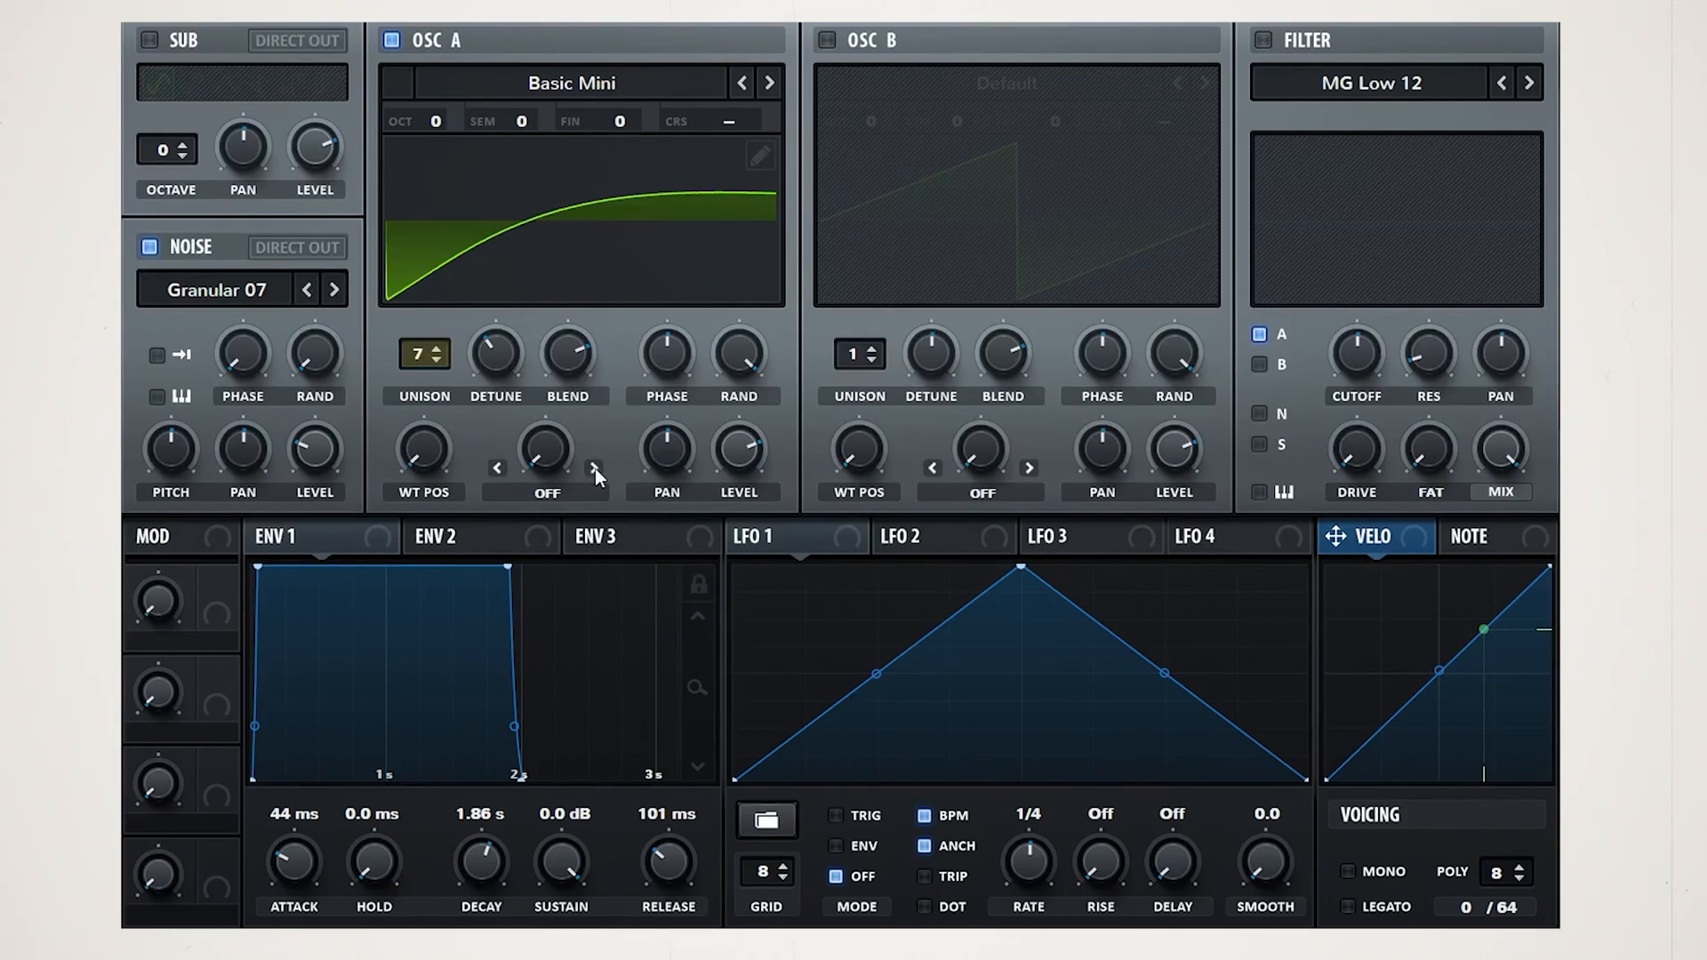
{"action": "left_click_drag", "start_coordinate": [327, 450], "coordinate": [344, 411]}
- Enable oscillator B, load the analog Basic Mini wavetable and set its wavetable position to 4
{"action": "left_click", "coordinate": [827, 39]}
{"action": "left_click", "coordinate": [1007, 83]}
{"action": "mouse_move", "coordinate": [978, 113]}
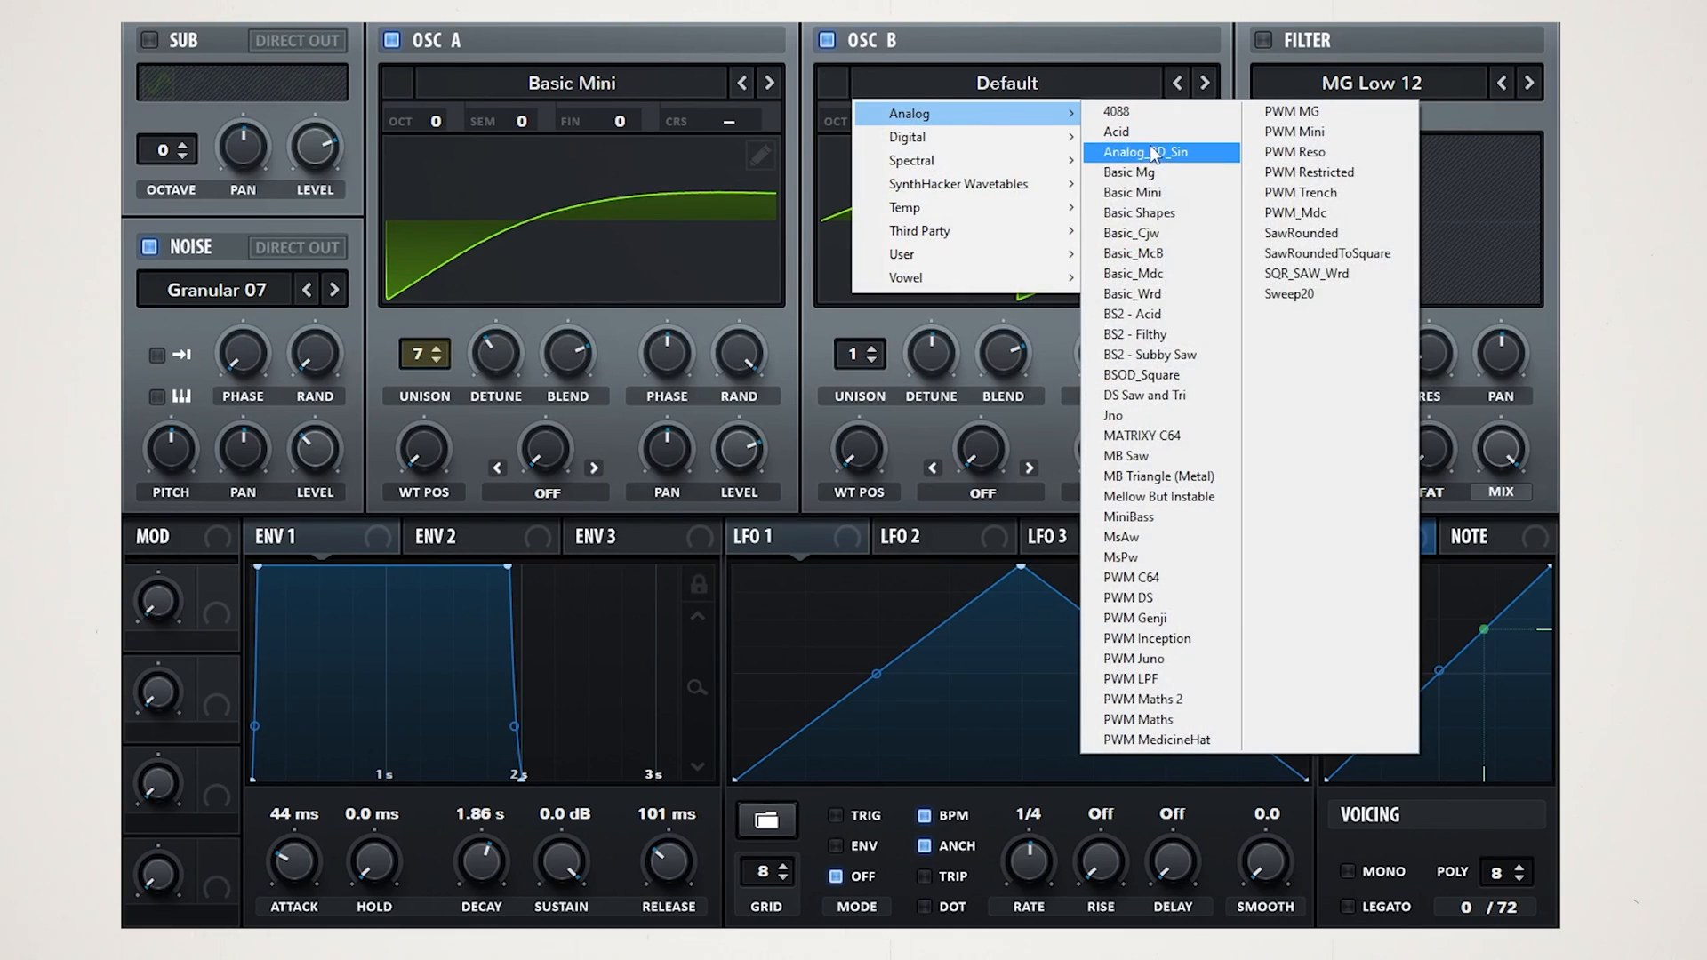
{"action": "left_click", "coordinate": [1151, 193]}
{"action": "left_click_drag", "start_coordinate": [860, 449], "coordinate": [942, 311]}
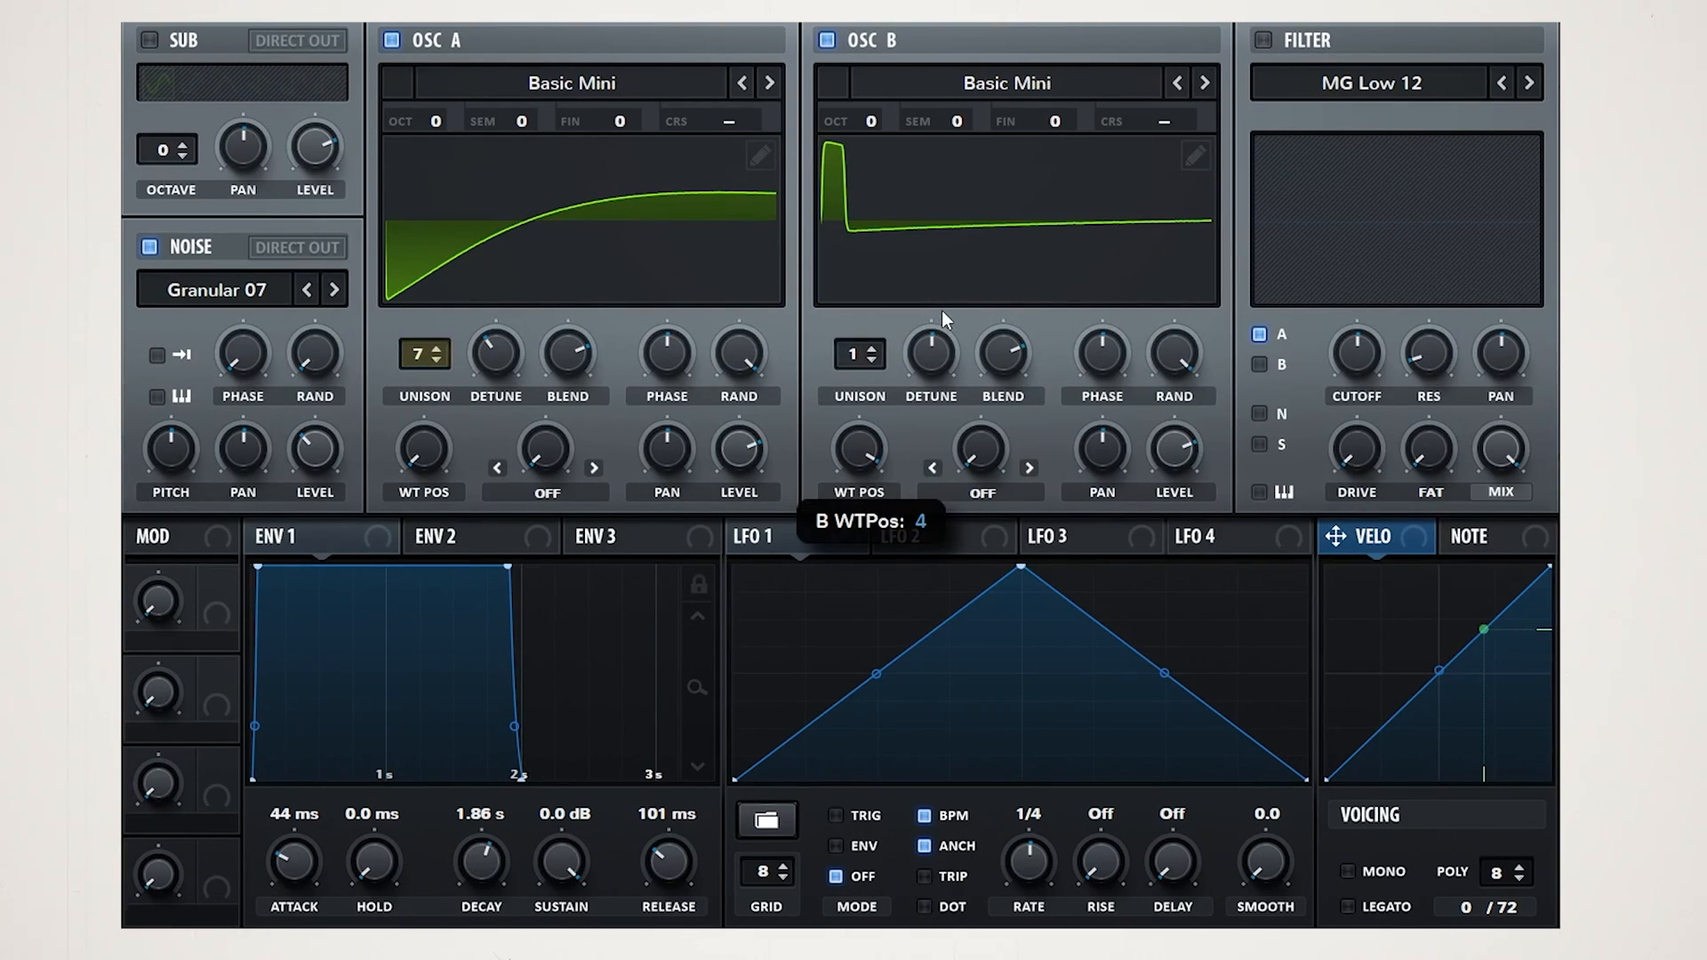
- Set oscillator B to 7 unison voices, +2 octaves and less detune, with its level fully down
{"action": "left_click_drag", "start_coordinate": [858, 354], "coordinate": [878, 46]}
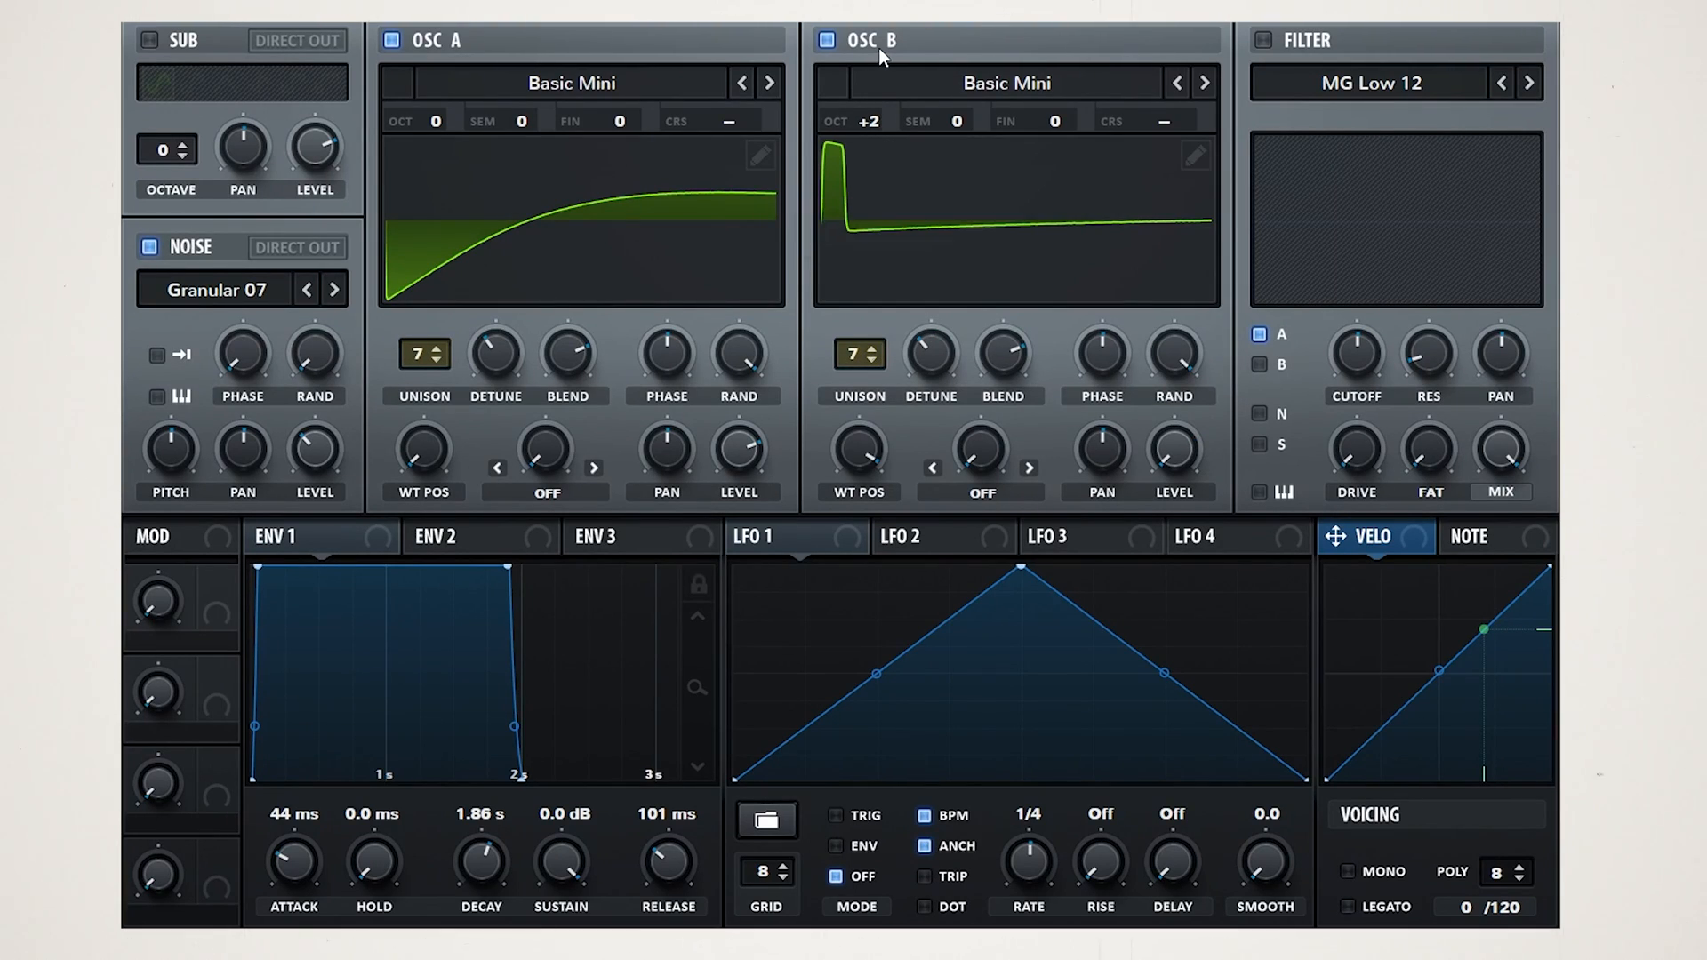
{"action": "left_click_drag", "start_coordinate": [1209, 435], "coordinate": [1184, 348]}
{"action": "left_click_drag", "start_coordinate": [1181, 411], "coordinate": [1212, 488]}
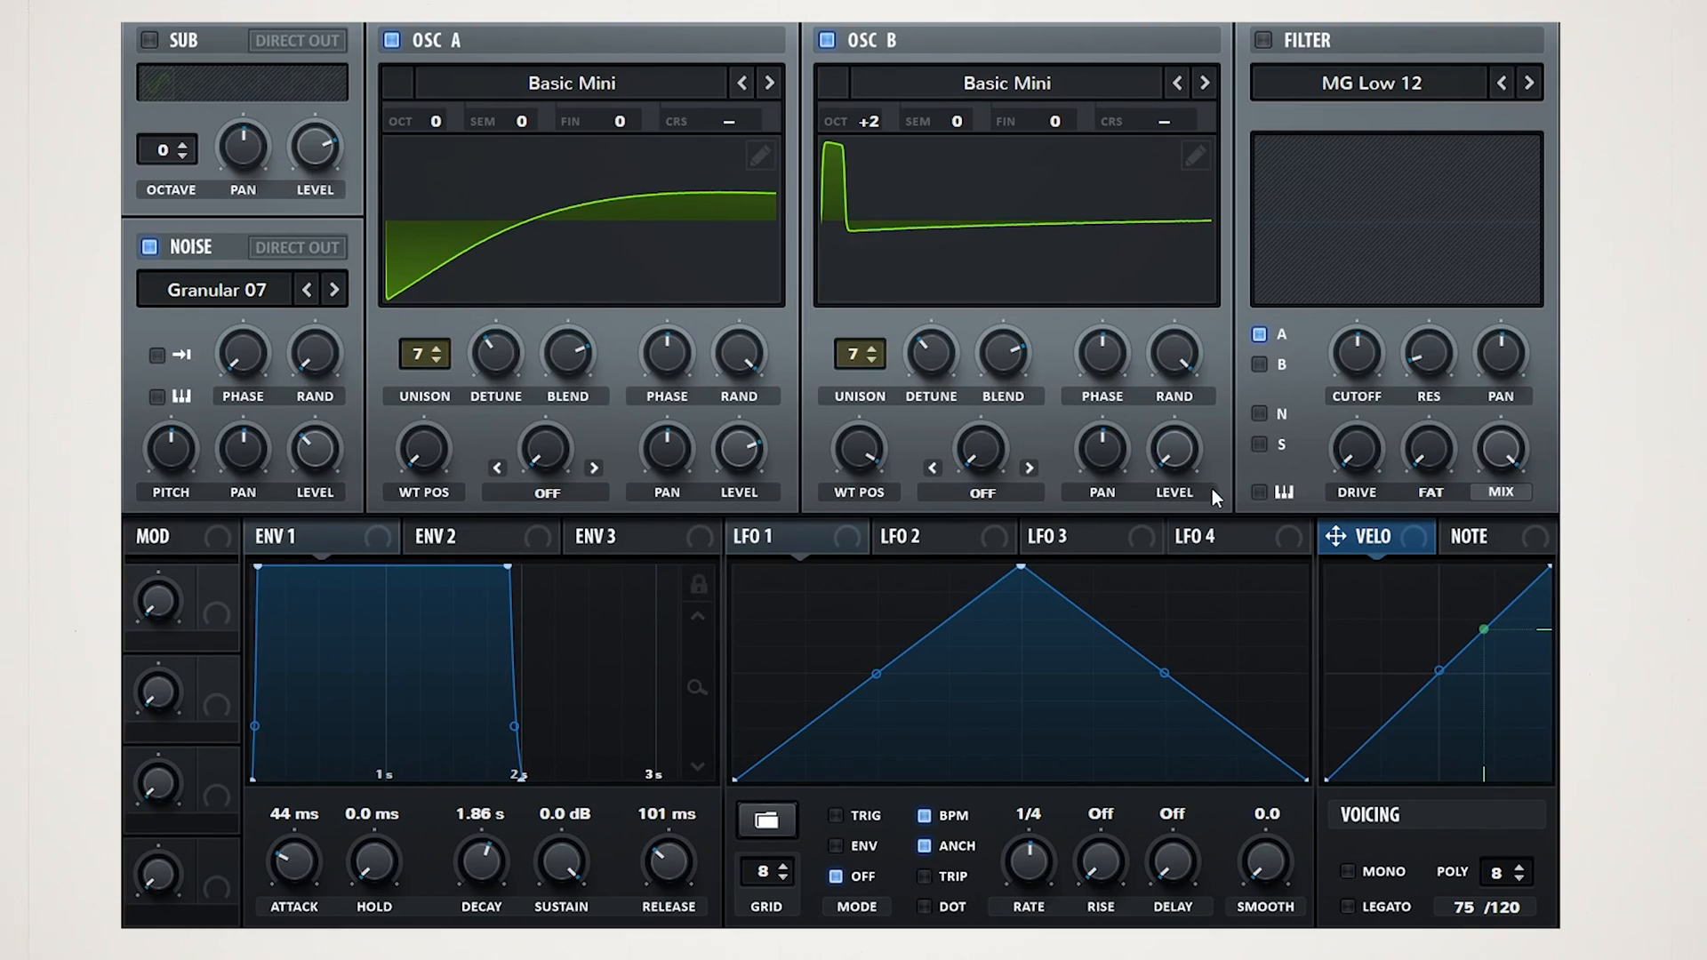
- Give envelope 2 an attack of about 2.94 s with an upward-bowed curve and assign it to oscillator B's level
{"action": "left_click", "coordinate": [453, 536]}
{"action": "left_click_drag", "start_coordinate": [254, 566], "coordinate": [699, 589]}
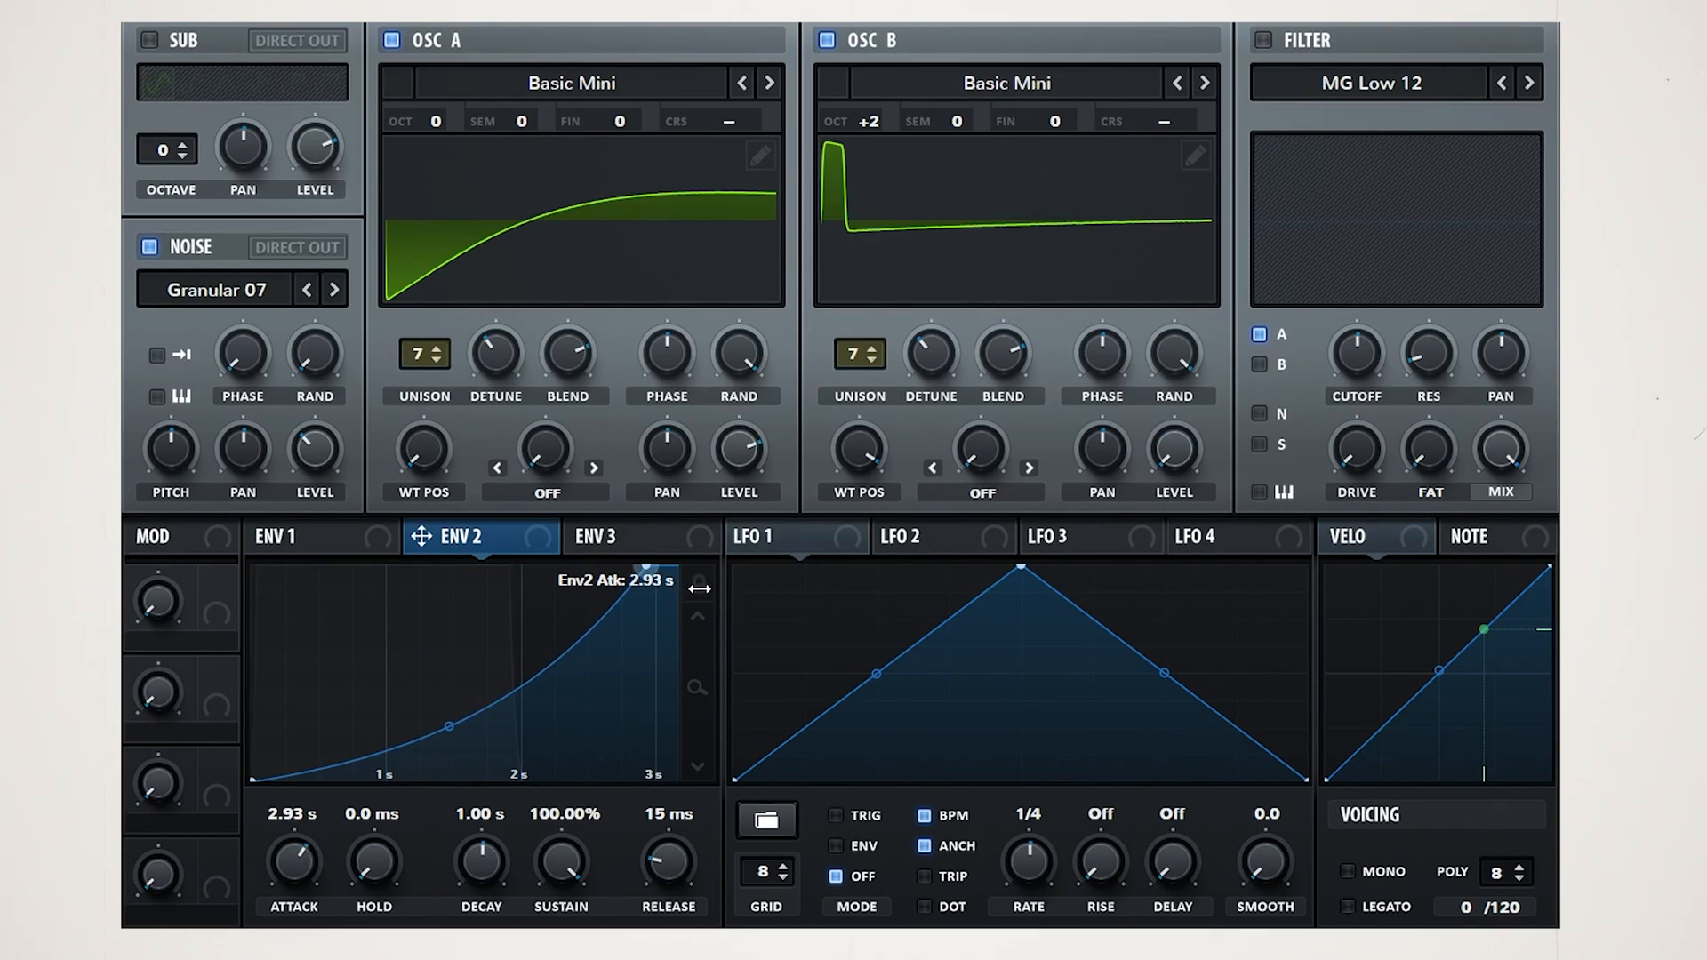
{"action": "left_click_drag", "start_coordinate": [452, 725], "coordinate": [450, 633]}
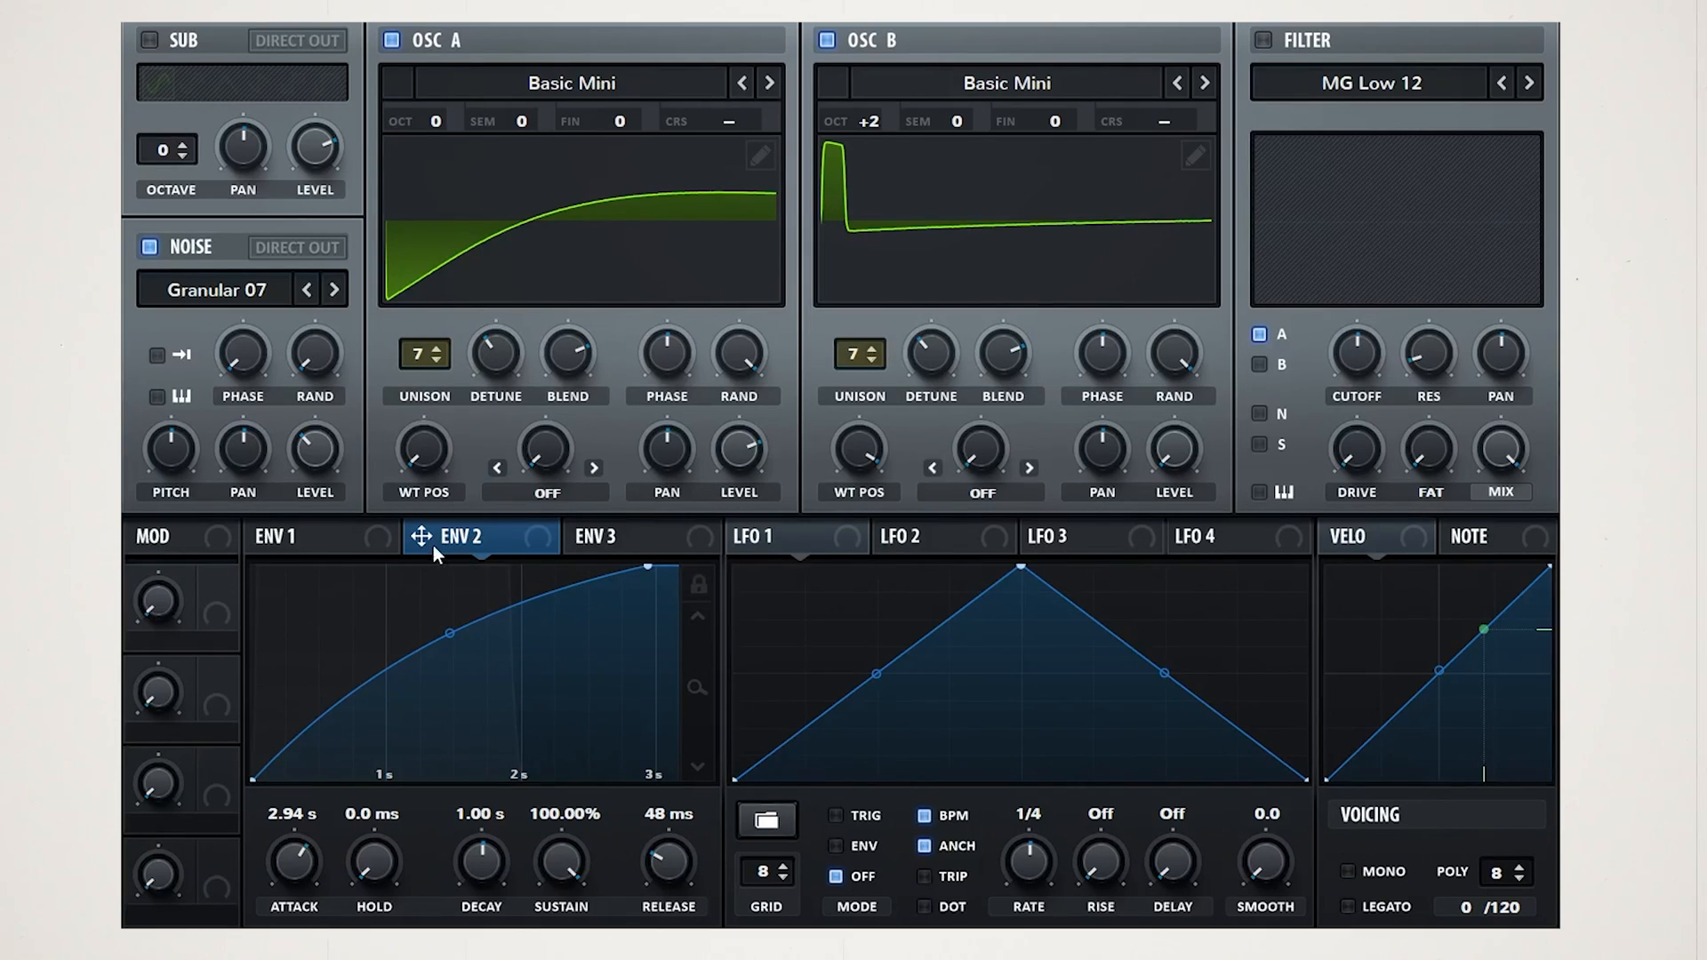
{"action": "left_click_drag", "start_coordinate": [1162, 468], "coordinate": [1147, 457]}
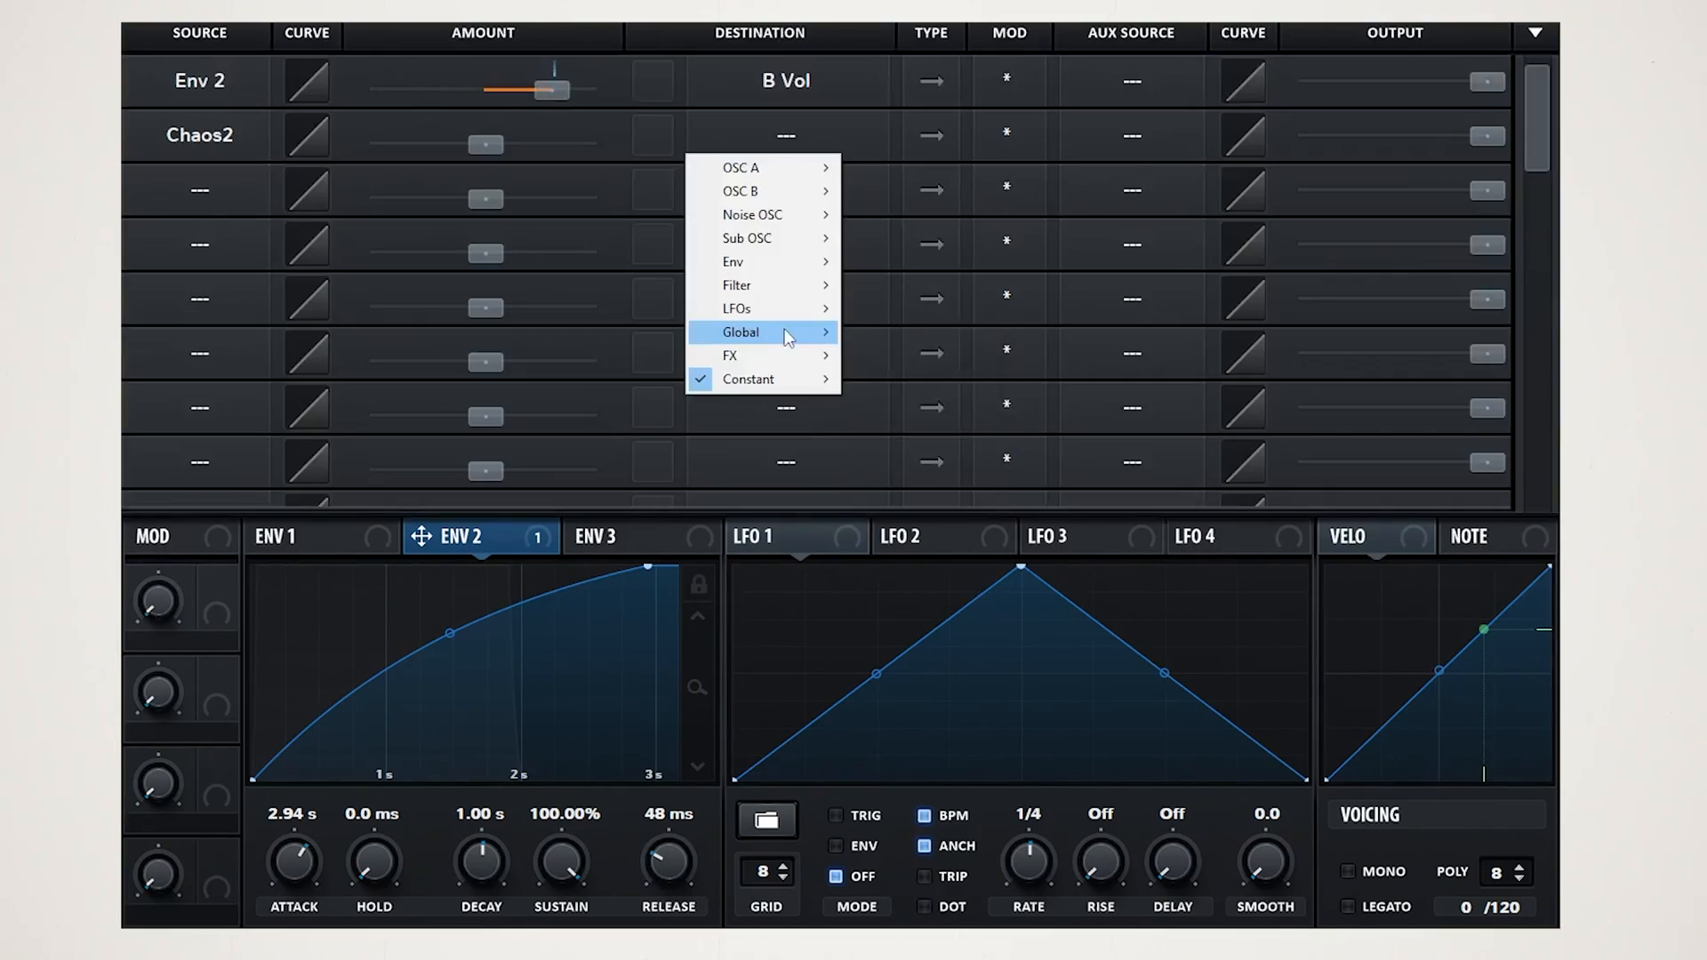
- Route Chaos2 to the master tuning in the matrix with a very small amount and minimum output
{"action": "mouse_move", "coordinate": [736, 343]}
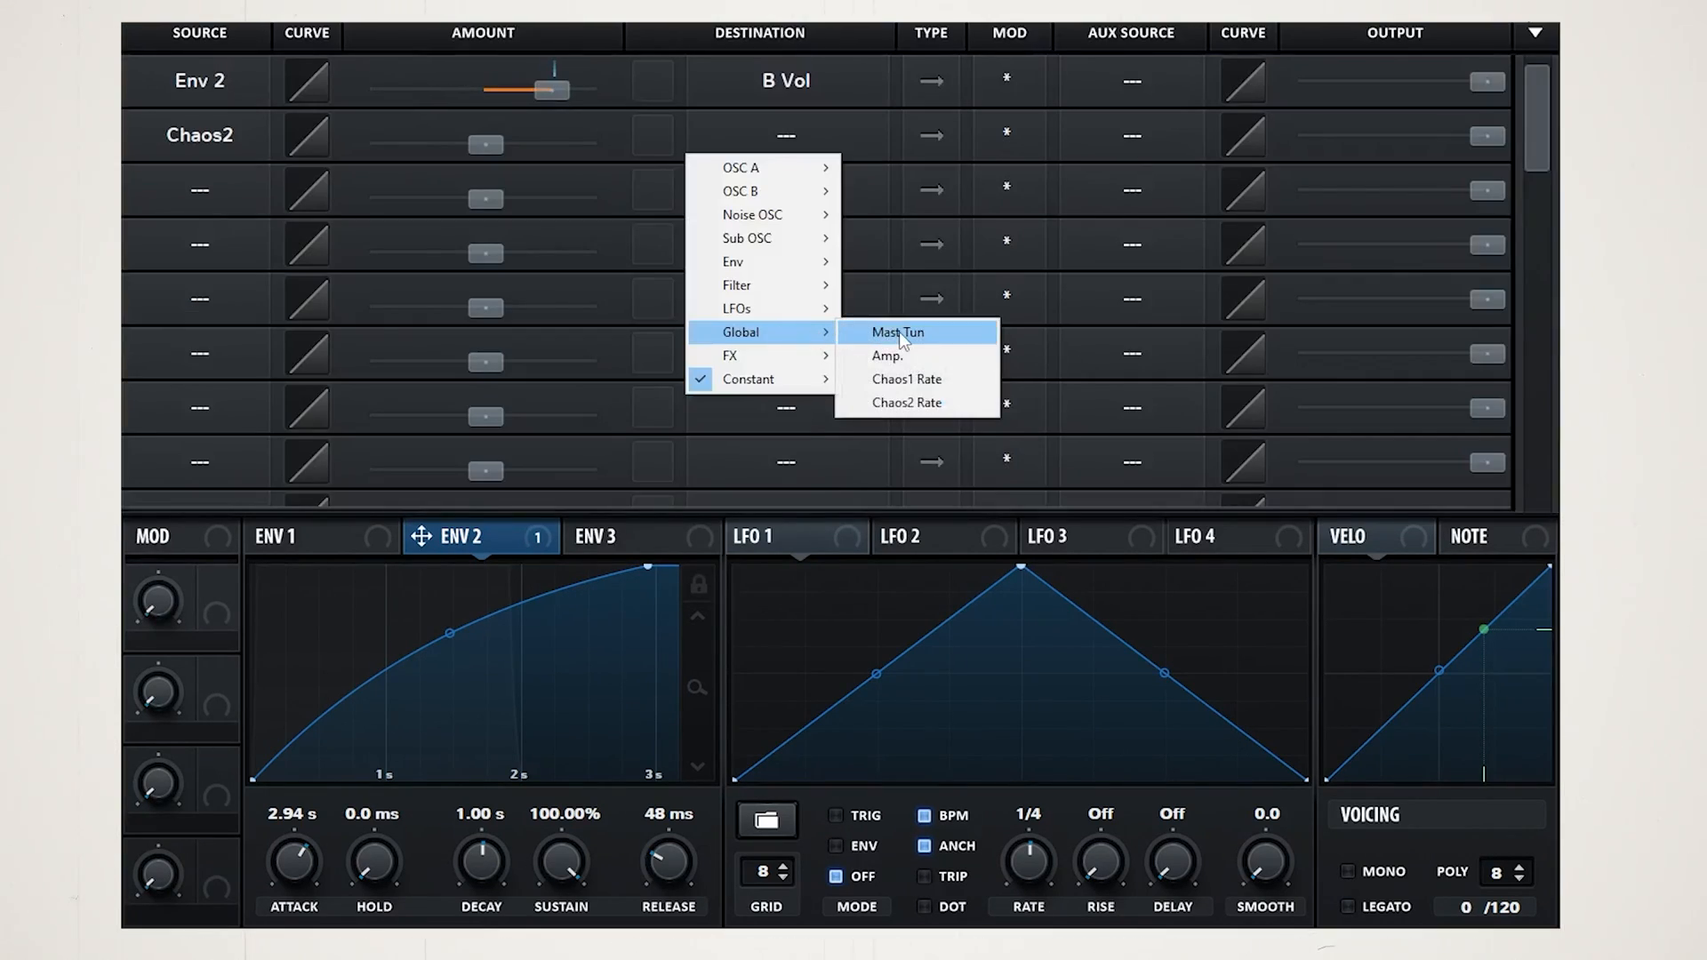
{"action": "left_click", "coordinate": [880, 331]}
{"action": "left_click_drag", "start_coordinate": [494, 146], "coordinate": [504, 142]}
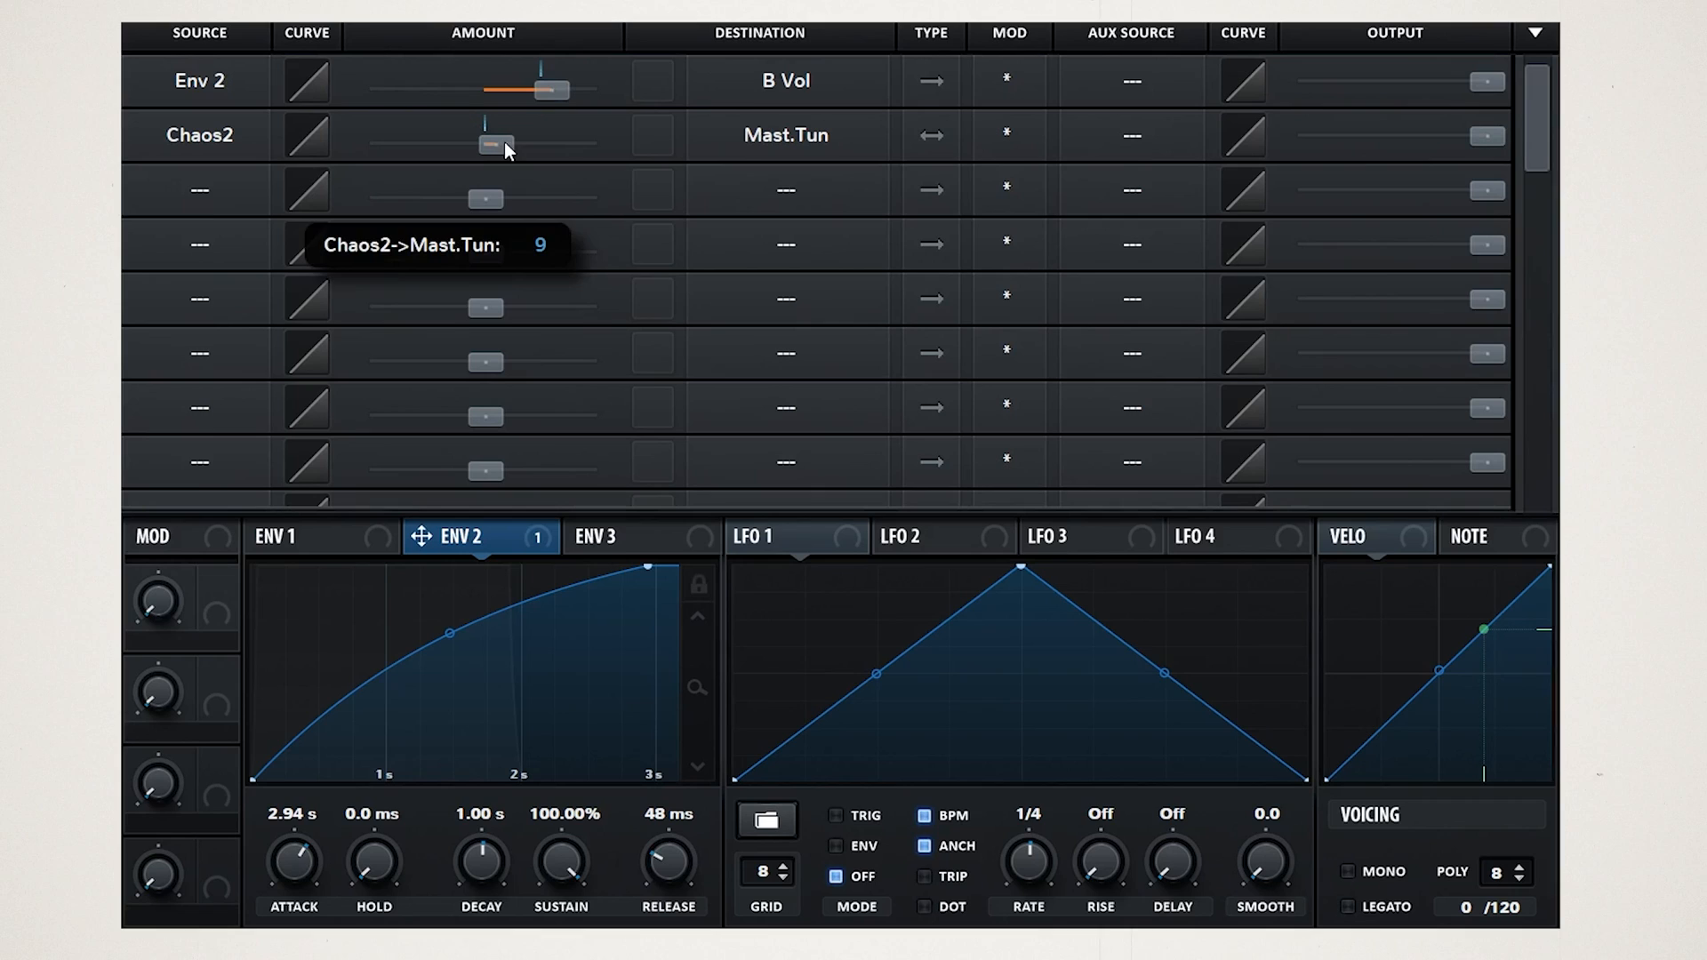
{"action": "left_click_drag", "start_coordinate": [1486, 136], "coordinate": [1167, 132]}
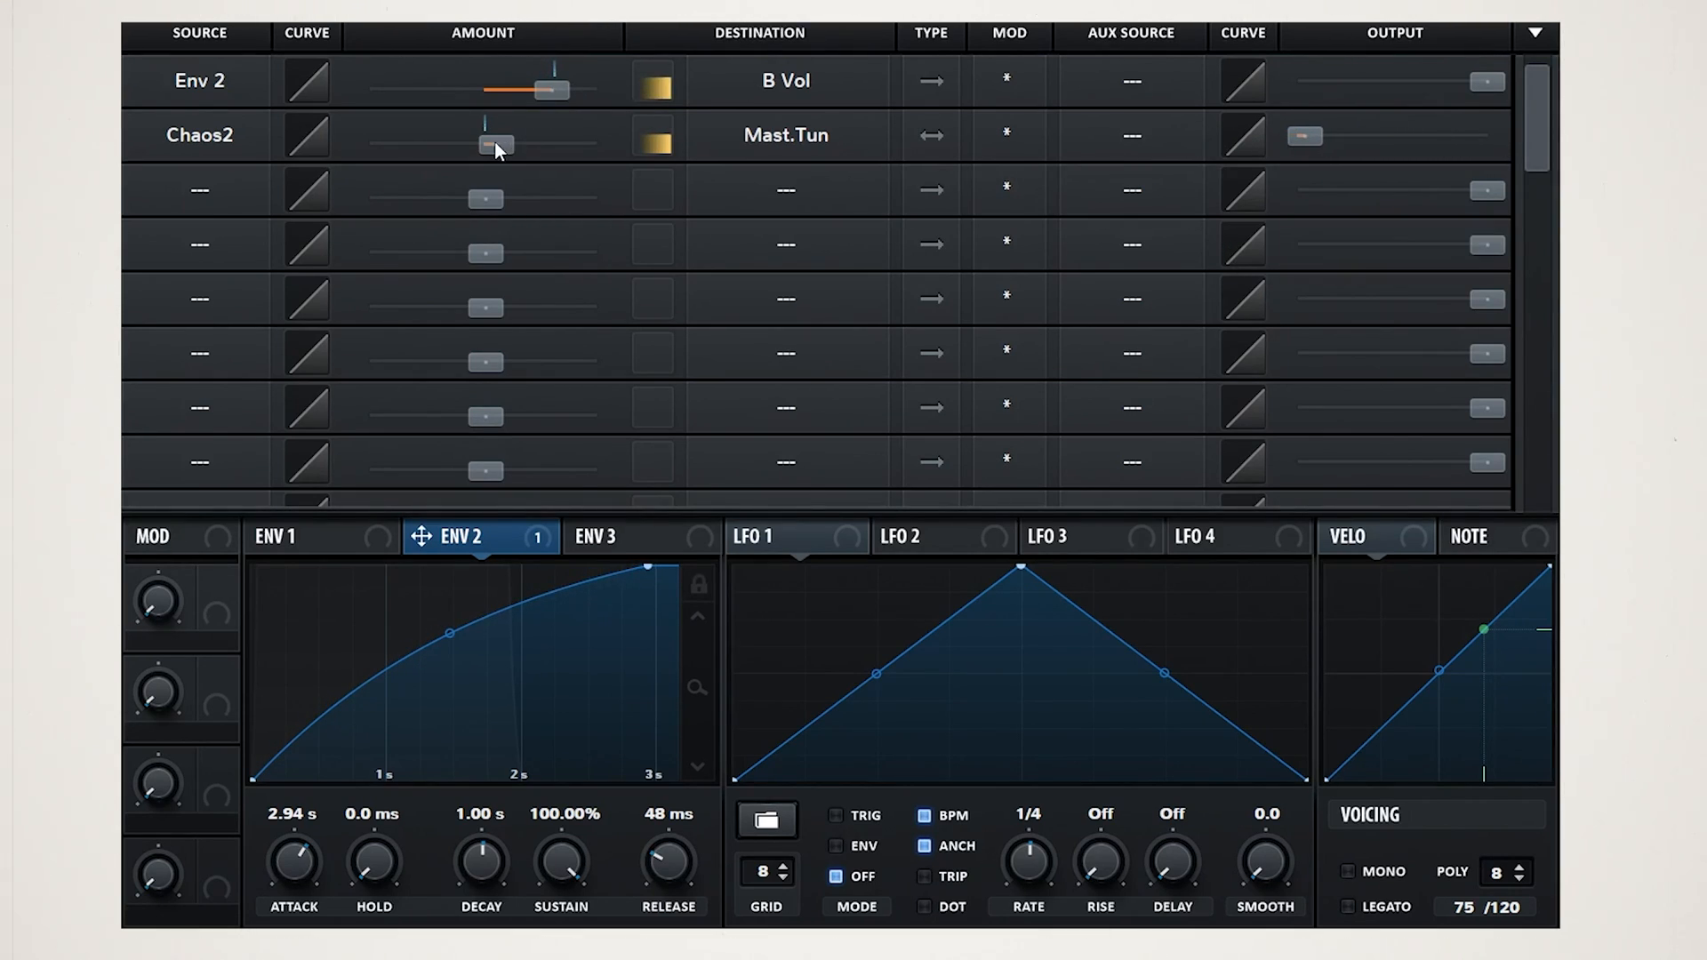
{"action": "left_click_drag", "start_coordinate": [494, 142], "coordinate": [481, 141]}
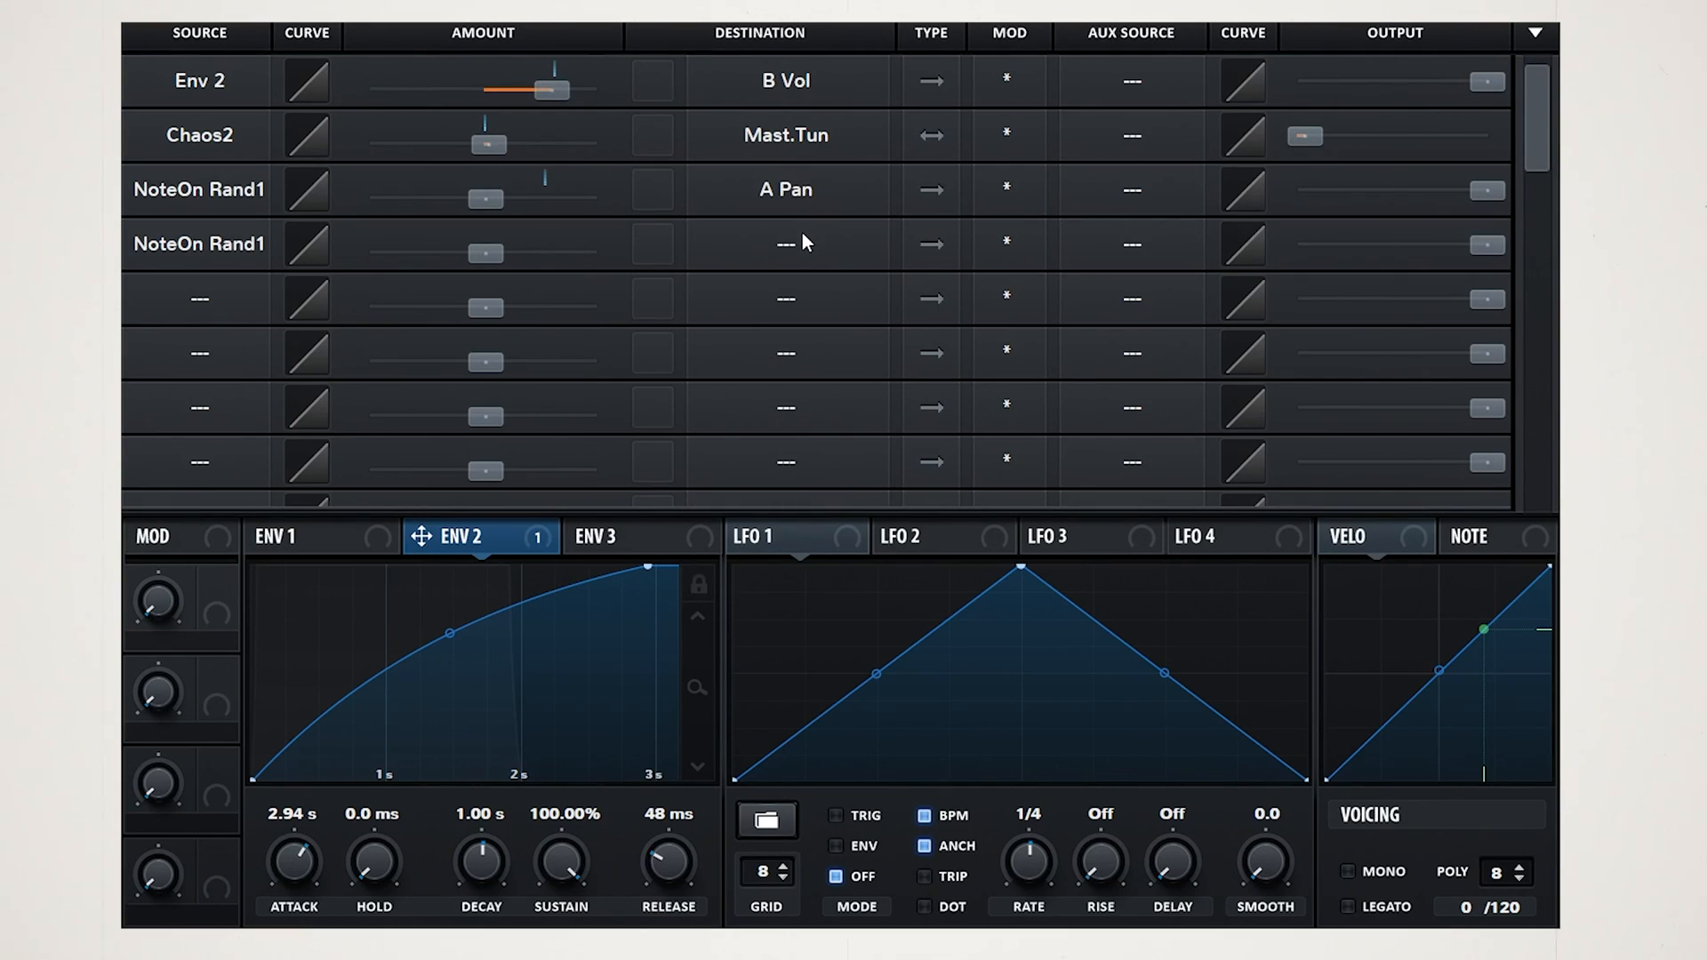
- Route NoteOn Rand1 to oscillator B's pan and increase the amount of its routing to oscillator A's pan
{"action": "left_click", "coordinate": [802, 236]}
{"action": "mouse_move", "coordinate": [776, 302]}
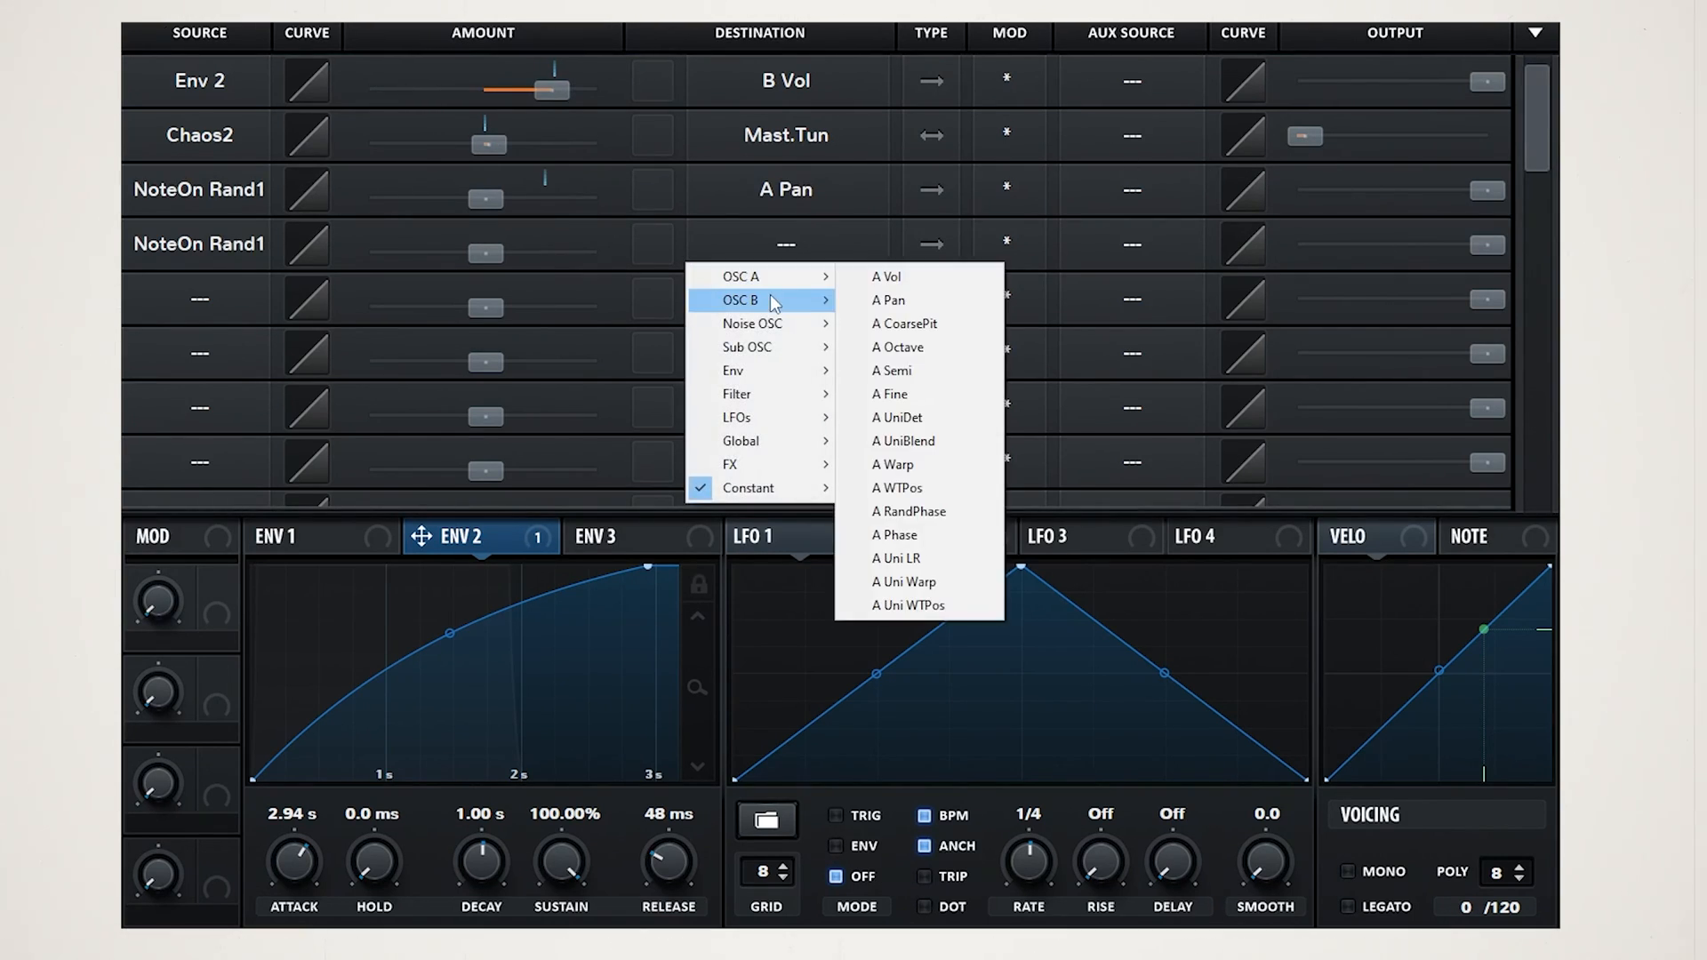
{"action": "left_click", "coordinate": [888, 324]}
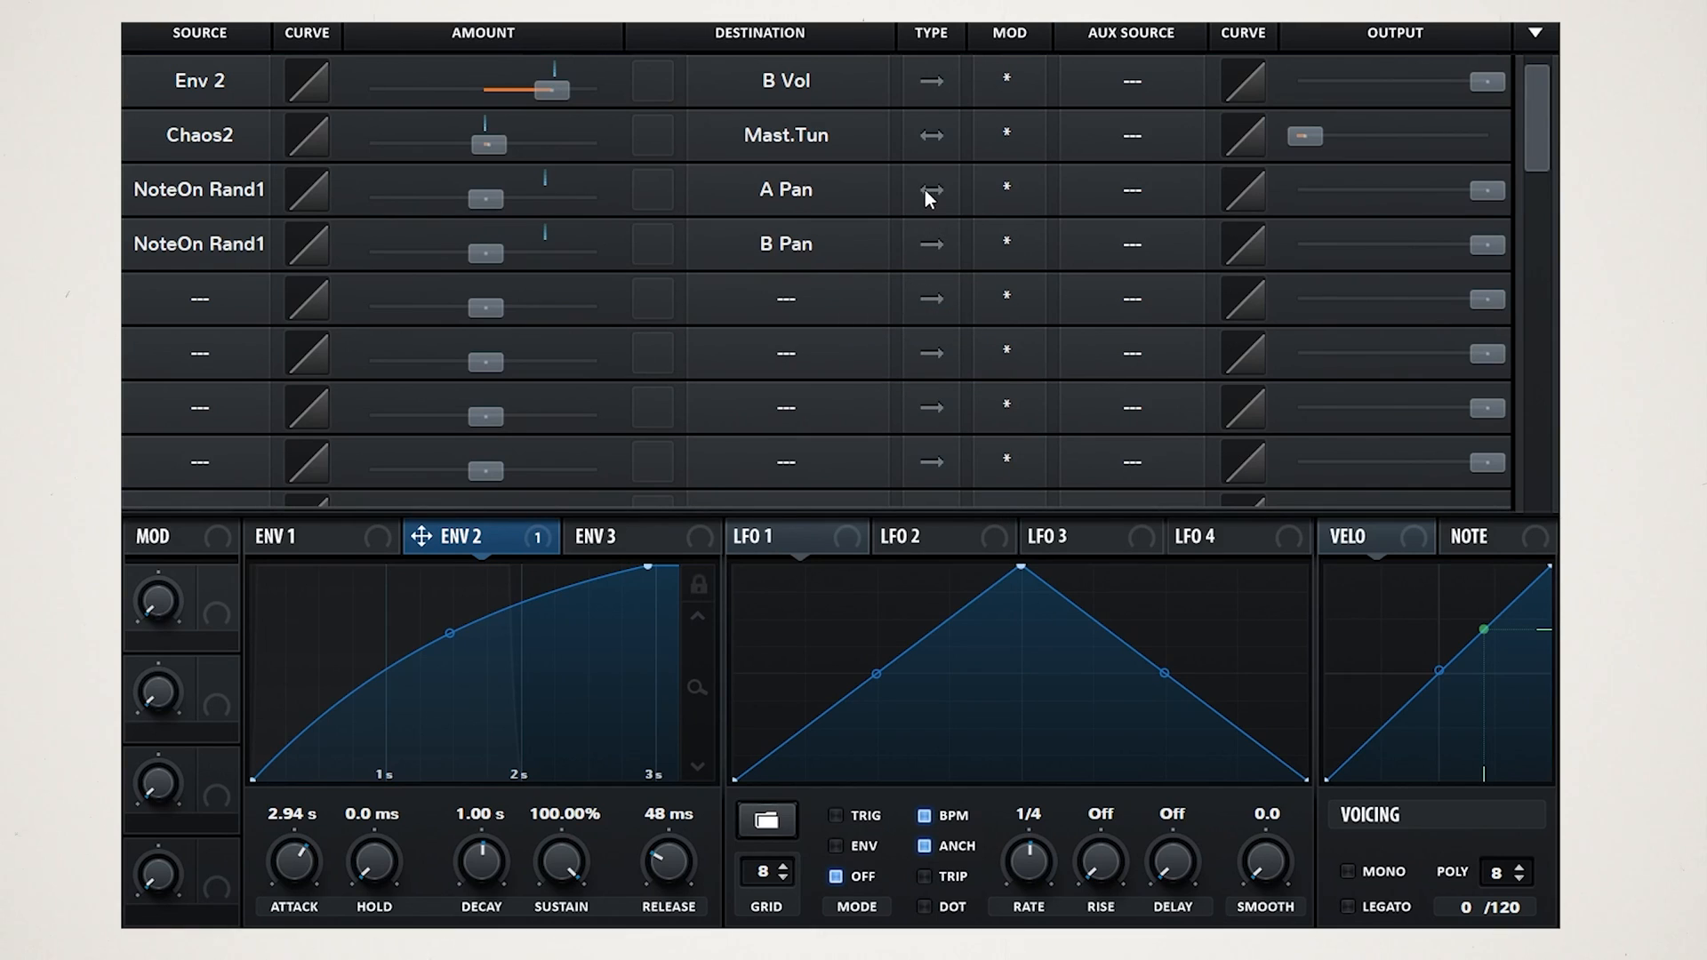
{"action": "left_click_drag", "start_coordinate": [503, 198], "coordinate": [558, 200]}
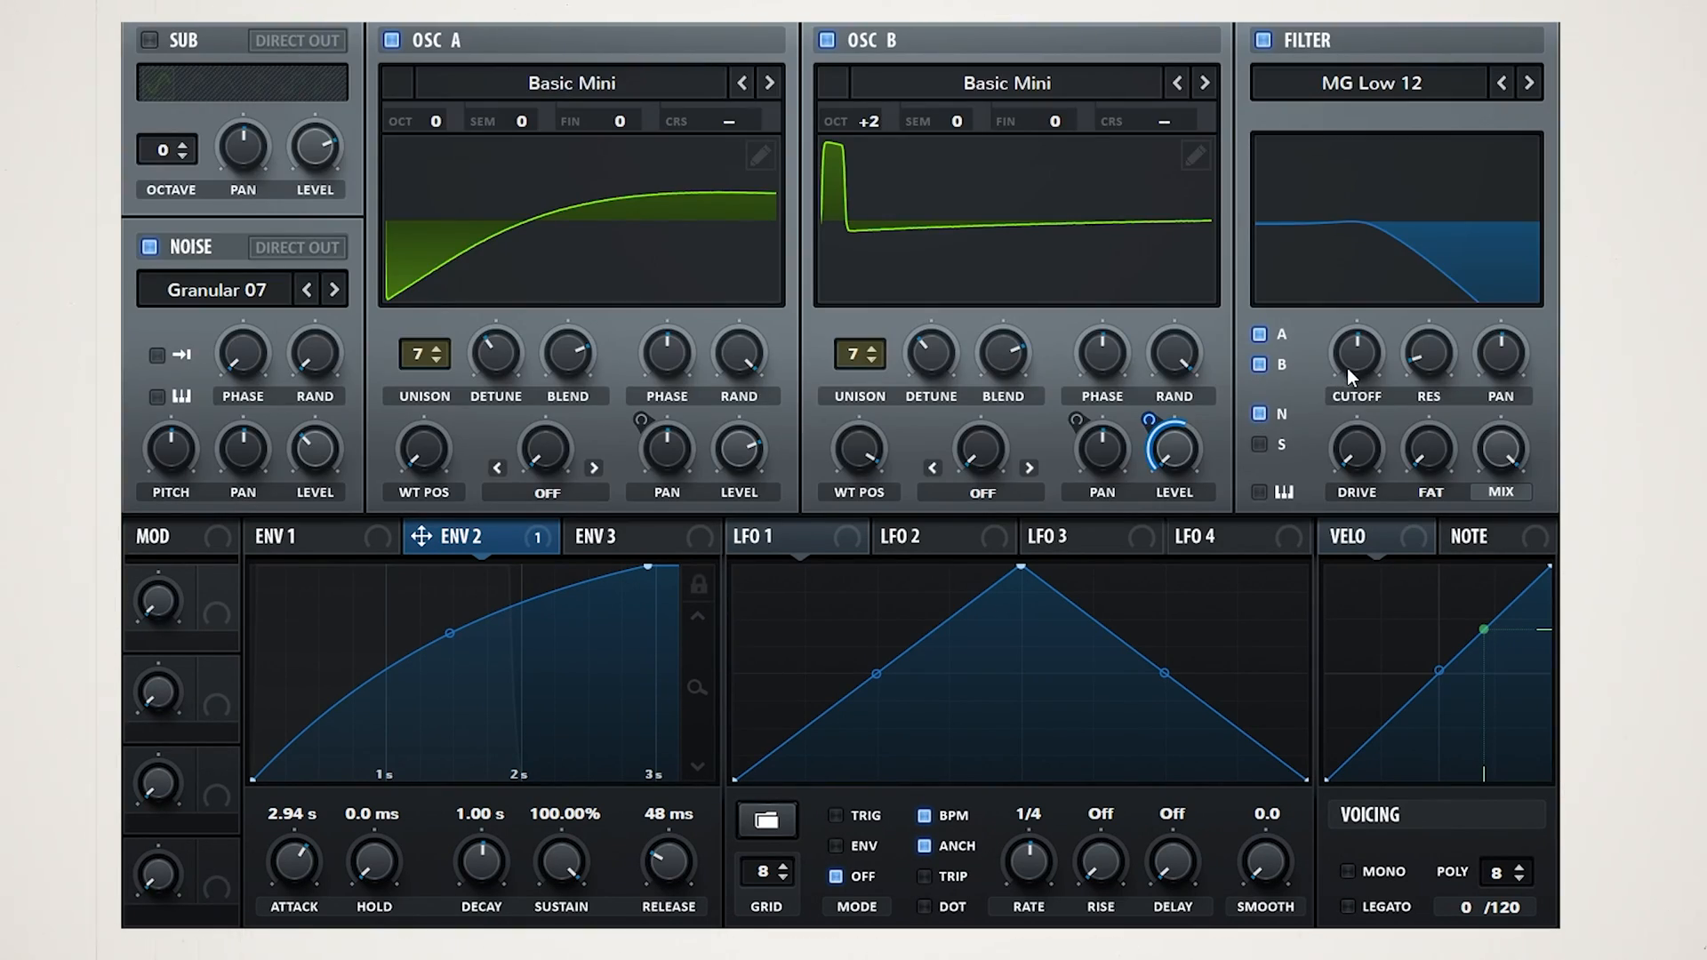
- Feed oscillators A and B and the noise through the MG Low 12 filter and raise its cutoff
{"action": "left_click_drag", "start_coordinate": [1349, 372], "coordinate": [1387, 306]}
{"action": "mouse_move", "coordinate": [316, 433]}
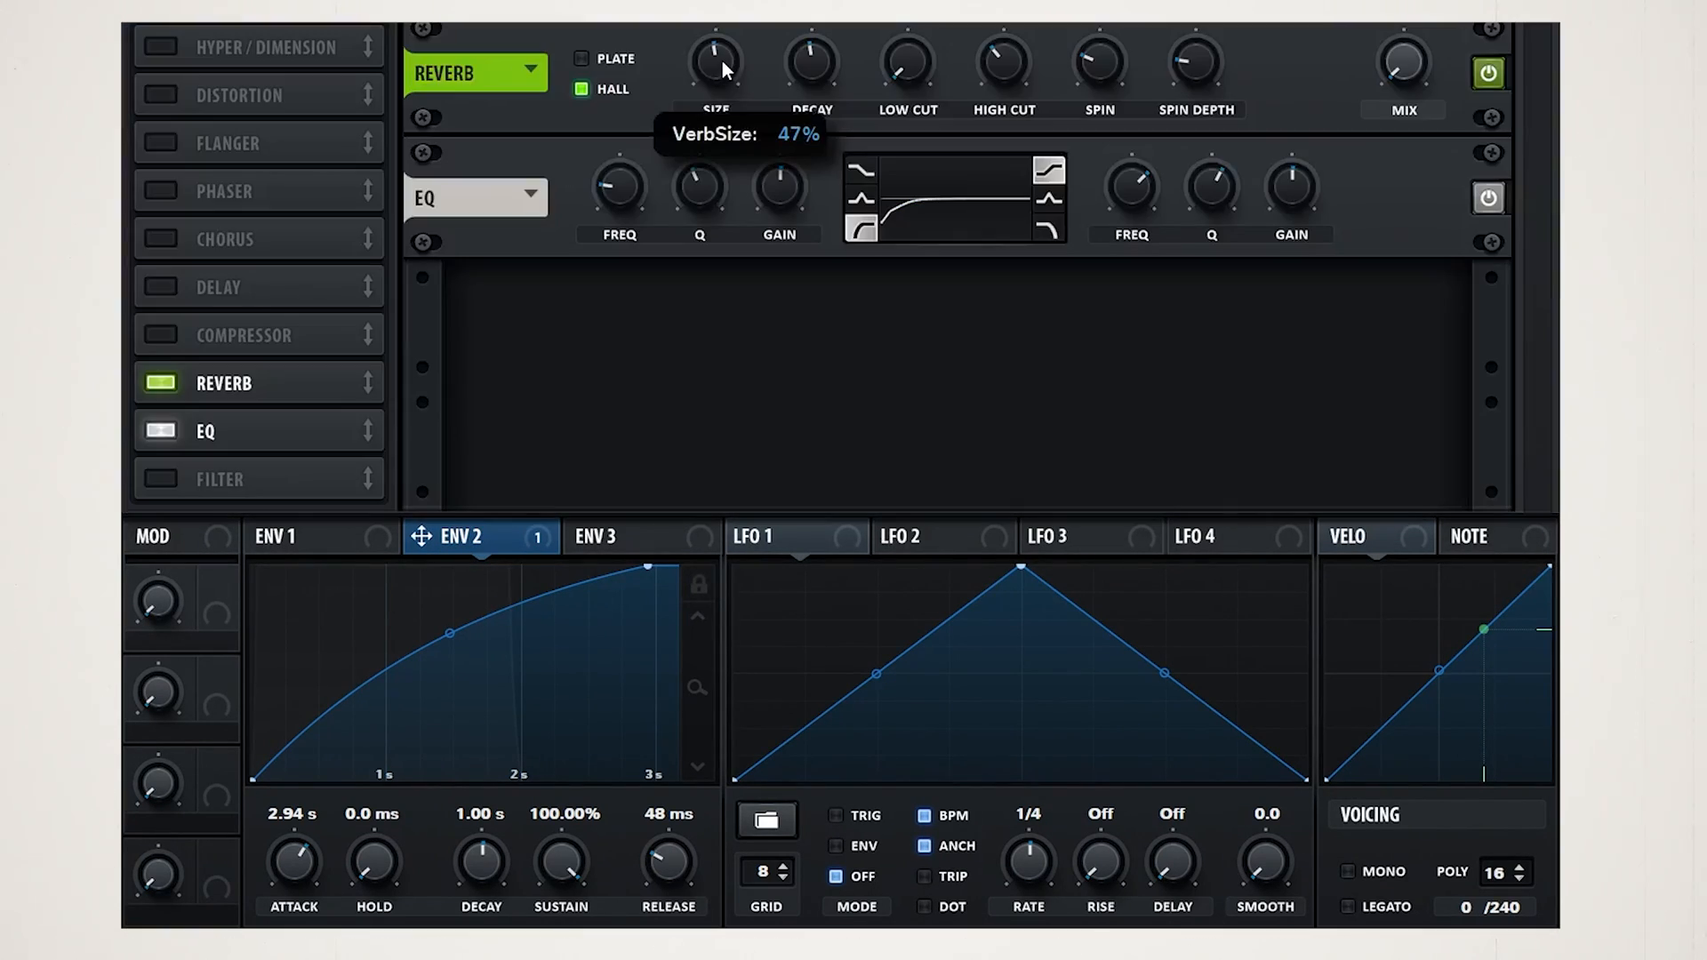
- Increase the hall reverb's size, decay and mix, and adjust the EQ's low-cut frequency
{"action": "left_click_drag", "start_coordinate": [722, 60], "coordinate": [722, 56]}
{"action": "left_click_drag", "start_coordinate": [828, 72], "coordinate": [824, 61]}
{"action": "mouse_move", "coordinate": [1409, 76]}
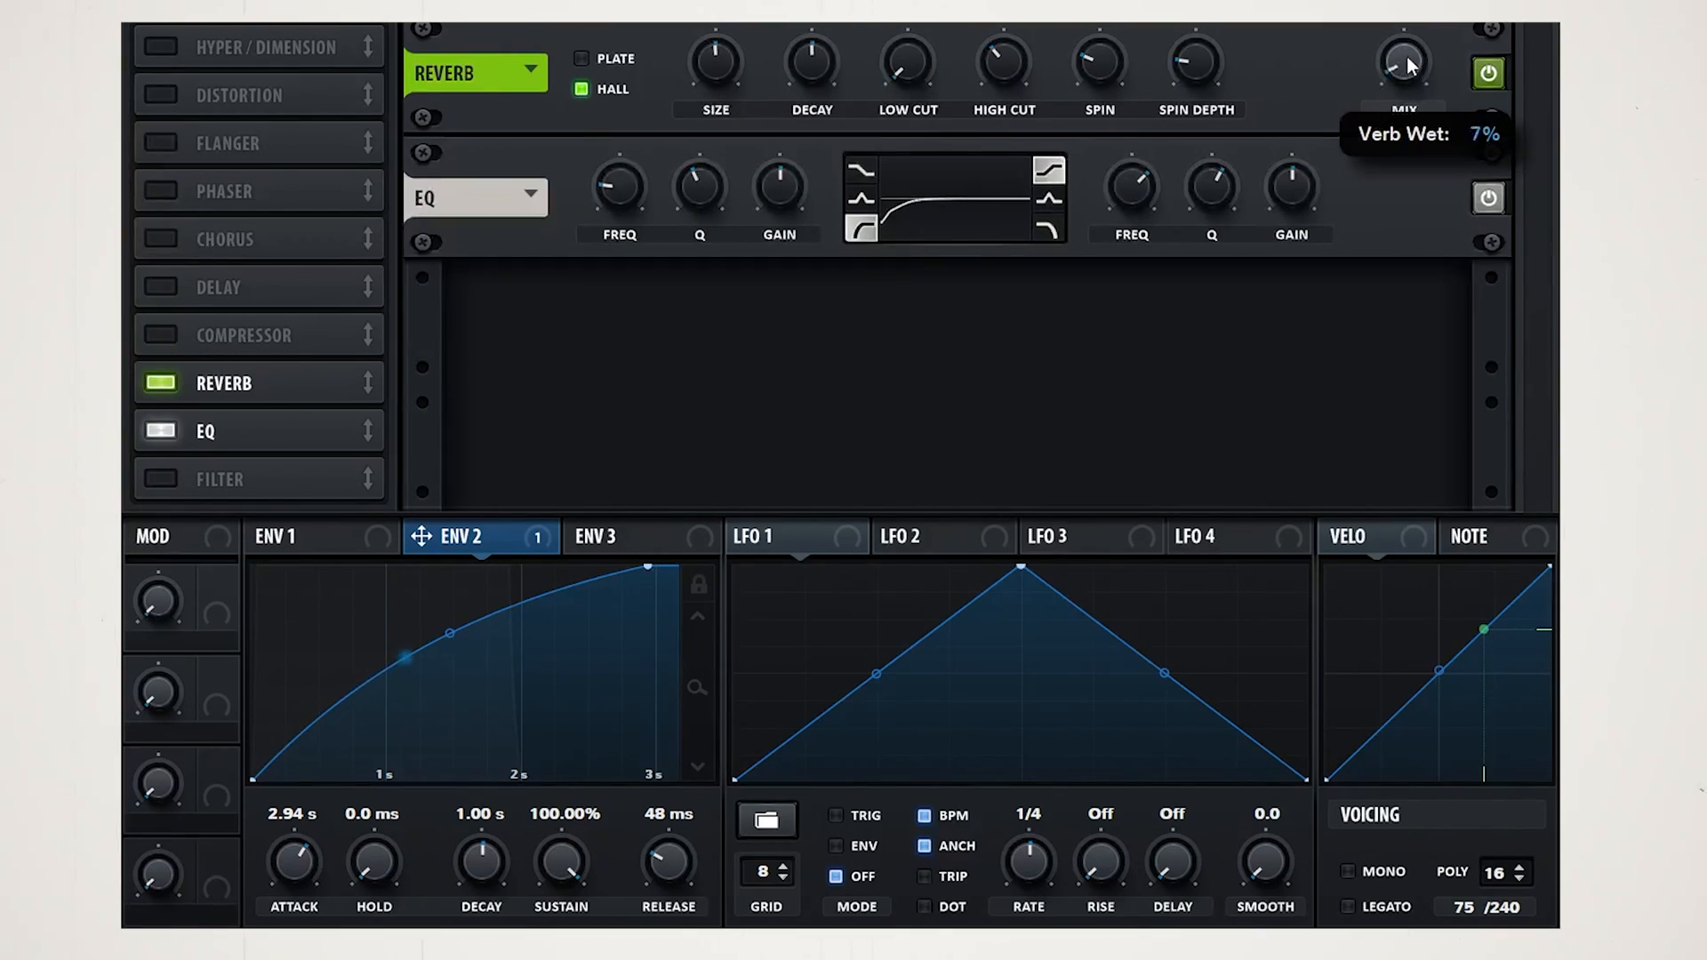
{"action": "left_click_drag", "start_coordinate": [1409, 57], "coordinate": [1408, 28]}
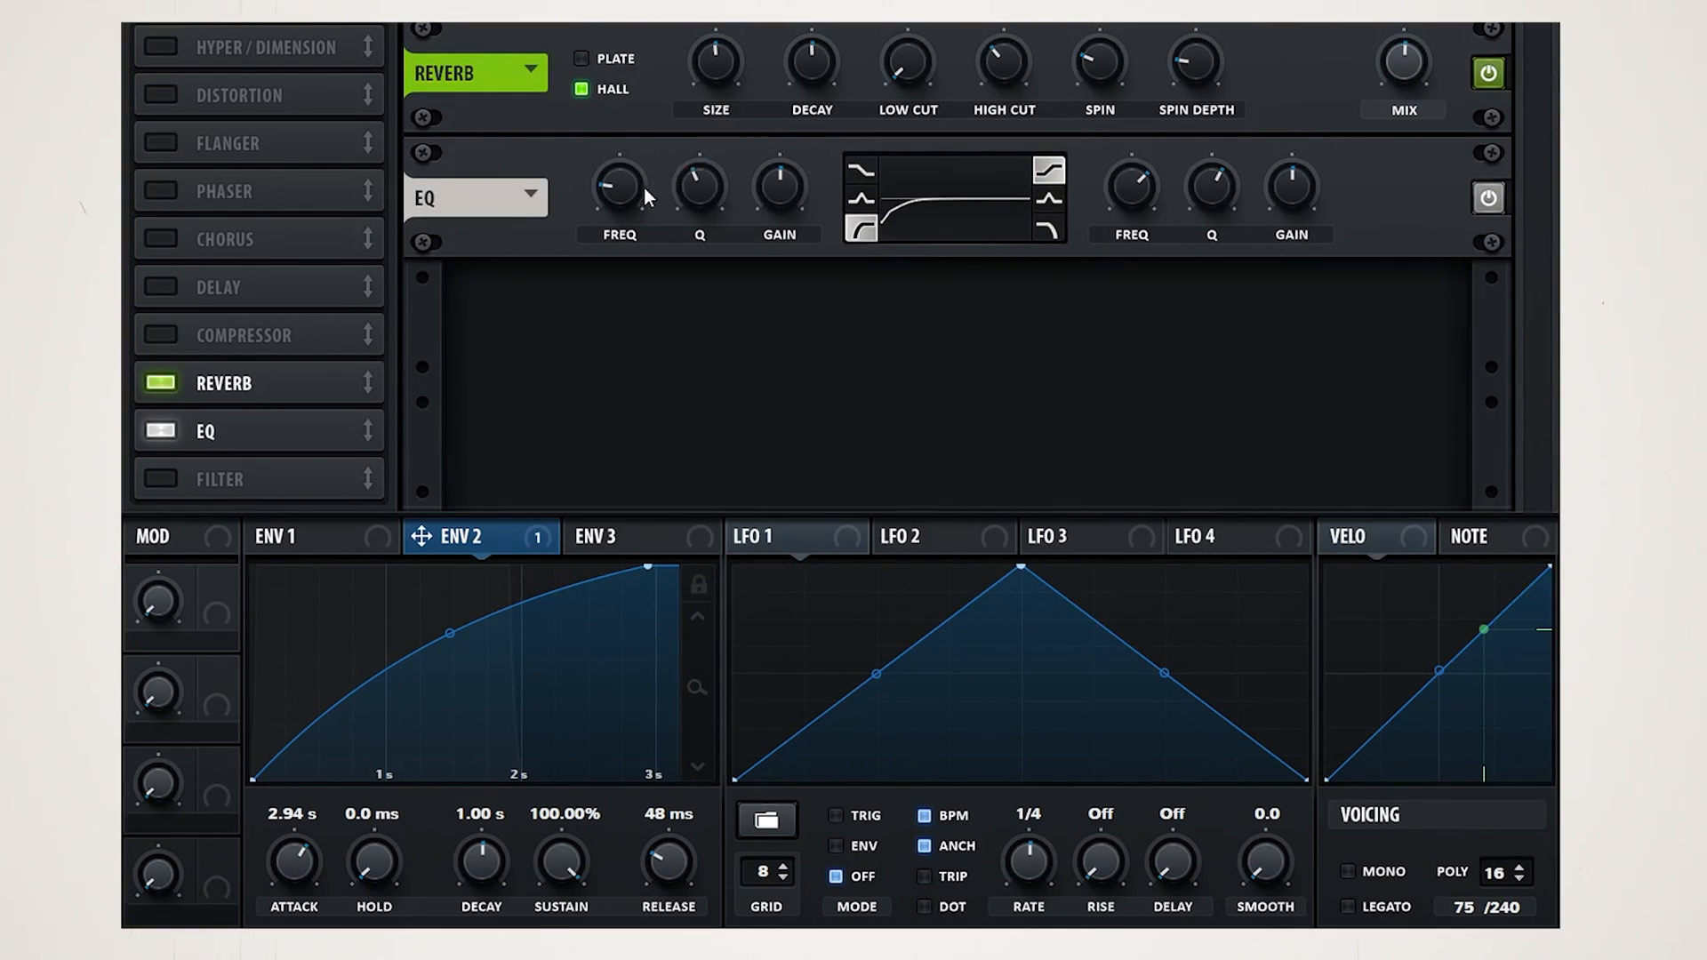
{"action": "mouse_move", "coordinate": [644, 189]}
{"action": "left_mouse_down"}
{"action": "mouse_move", "coordinate": [617, 195]}
{"action": "mouse_move", "coordinate": [624, 141]}
{"action": "mouse_move", "coordinate": [616, 173]}
{"action": "left_mouse_up"}
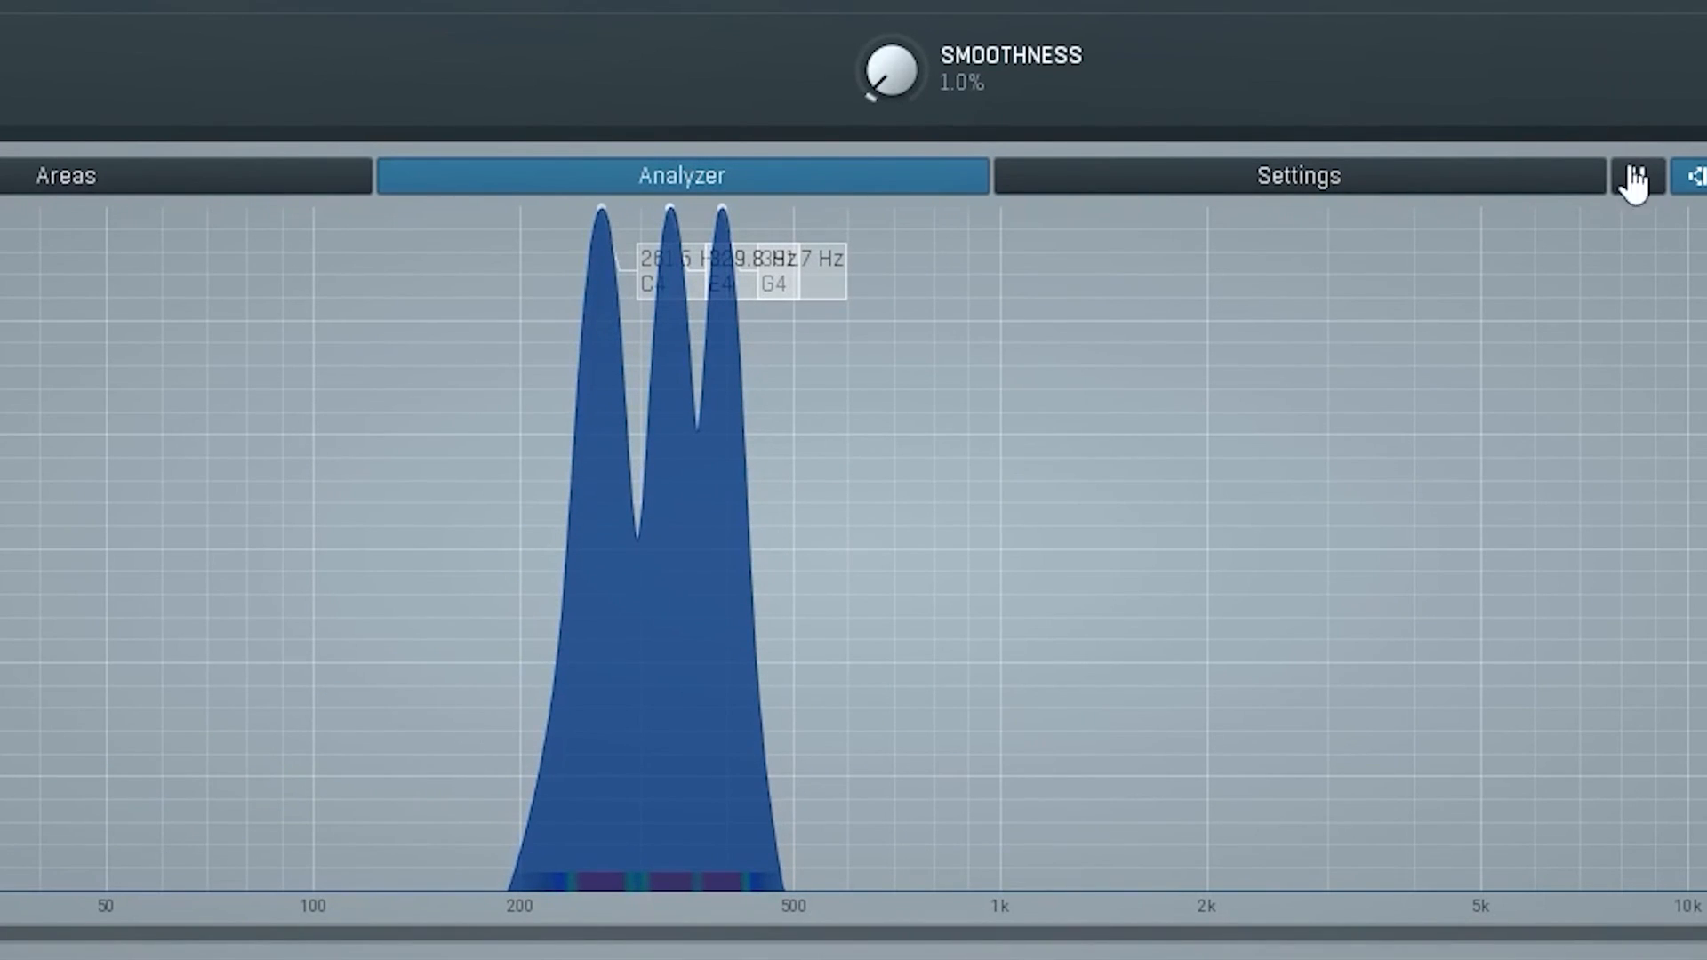
- Switch to FabFilter Pro-Q 3 and move the low bell band up in frequency with a much deeper cut
{"action": "left_click", "coordinate": [1636, 183]}
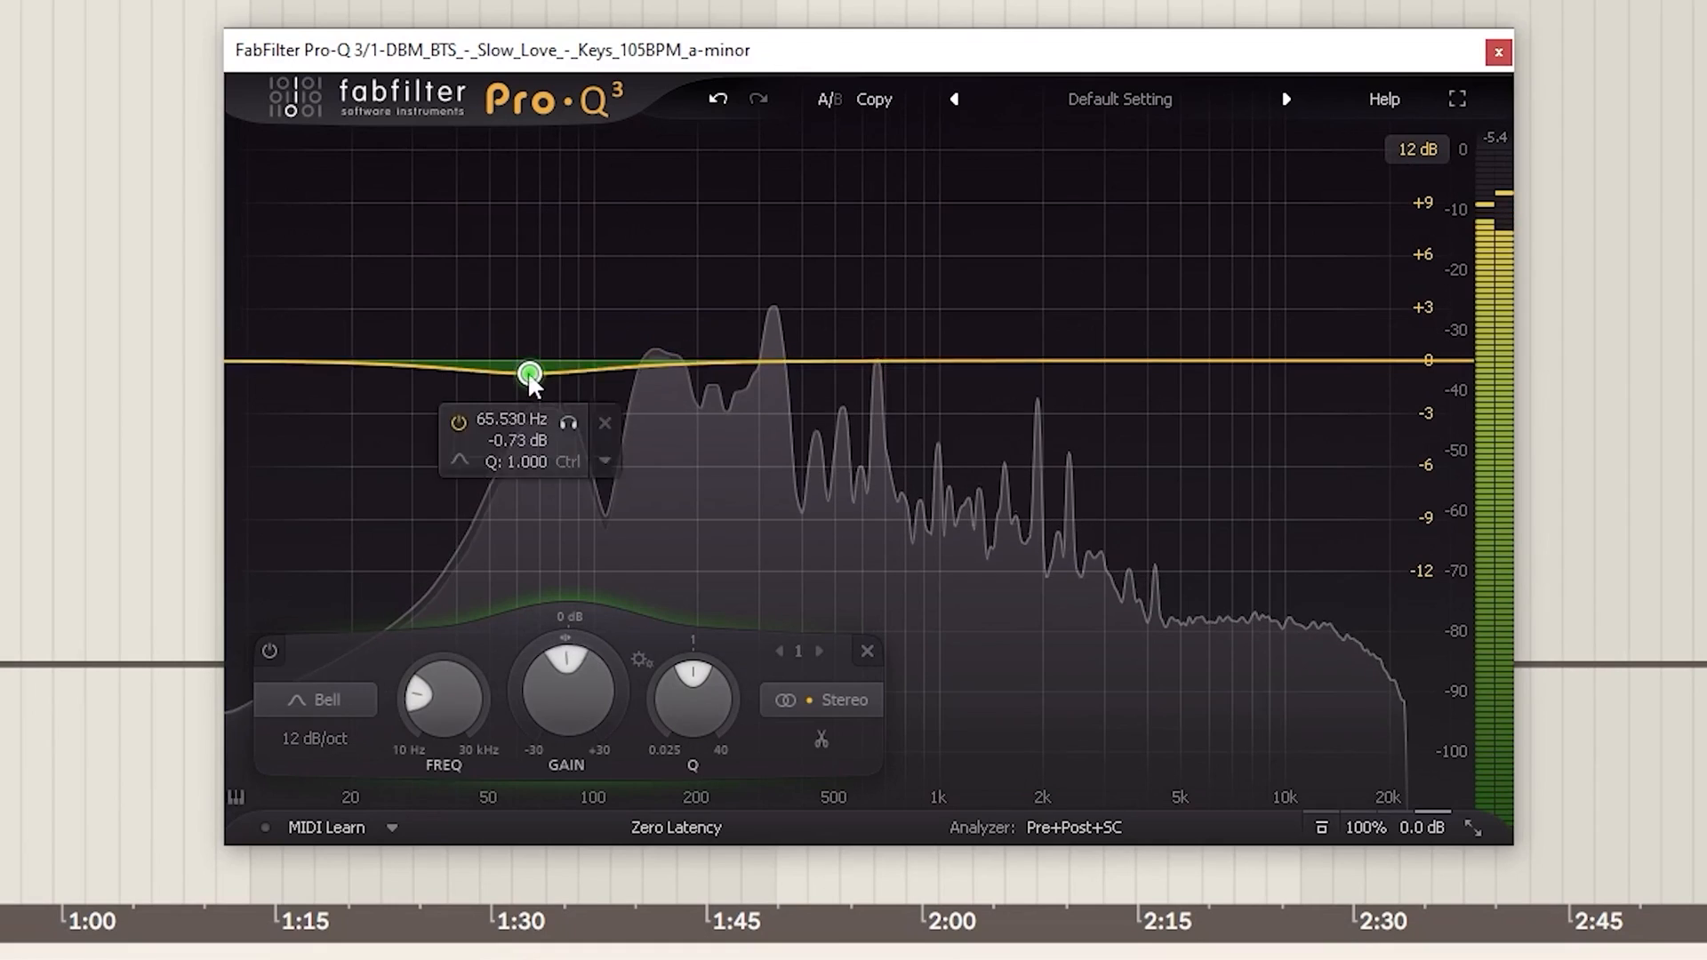
{"action": "left_click_drag", "start_coordinate": [526, 371], "coordinate": [1017, 585]}
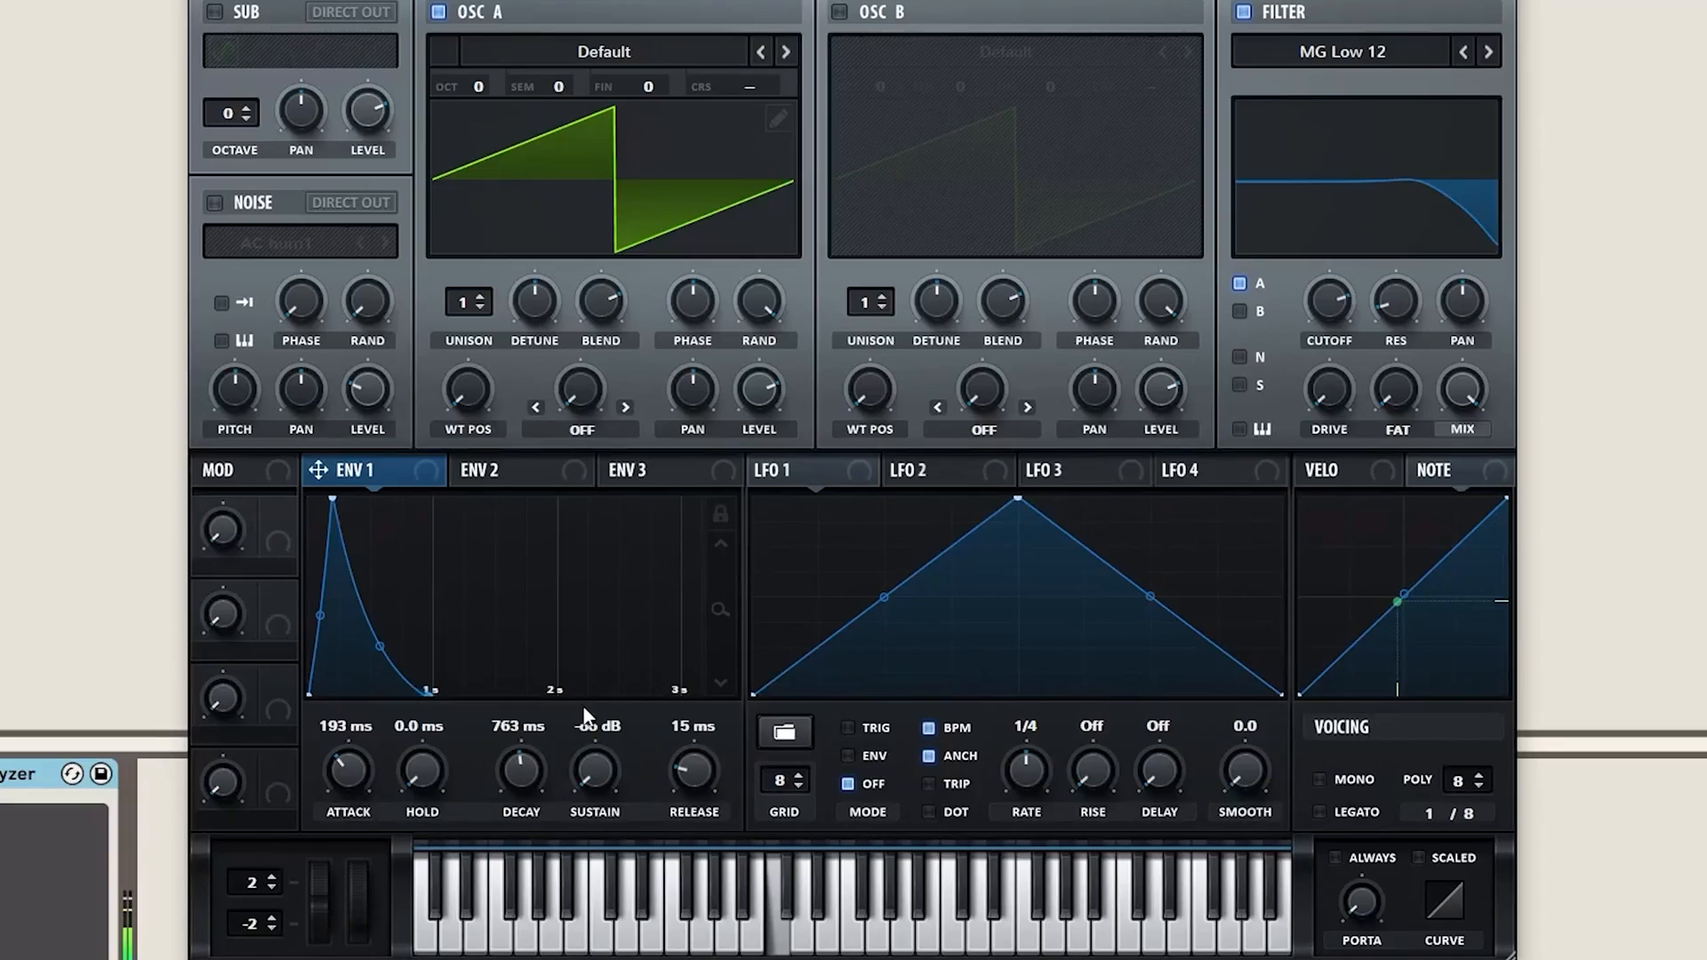
- Switch to Serum and adjust envelope 1's sustain and lengthen its release
{"action": "mouse_move", "coordinate": [609, 631]}
{"action": "left_mouse_down"}
{"action": "mouse_move", "coordinate": [615, 597]}
{"action": "mouse_move", "coordinate": [622, 627]}
{"action": "left_mouse_up"}
{"action": "left_click_drag", "start_coordinate": [693, 771], "coordinate": [704, 723]}
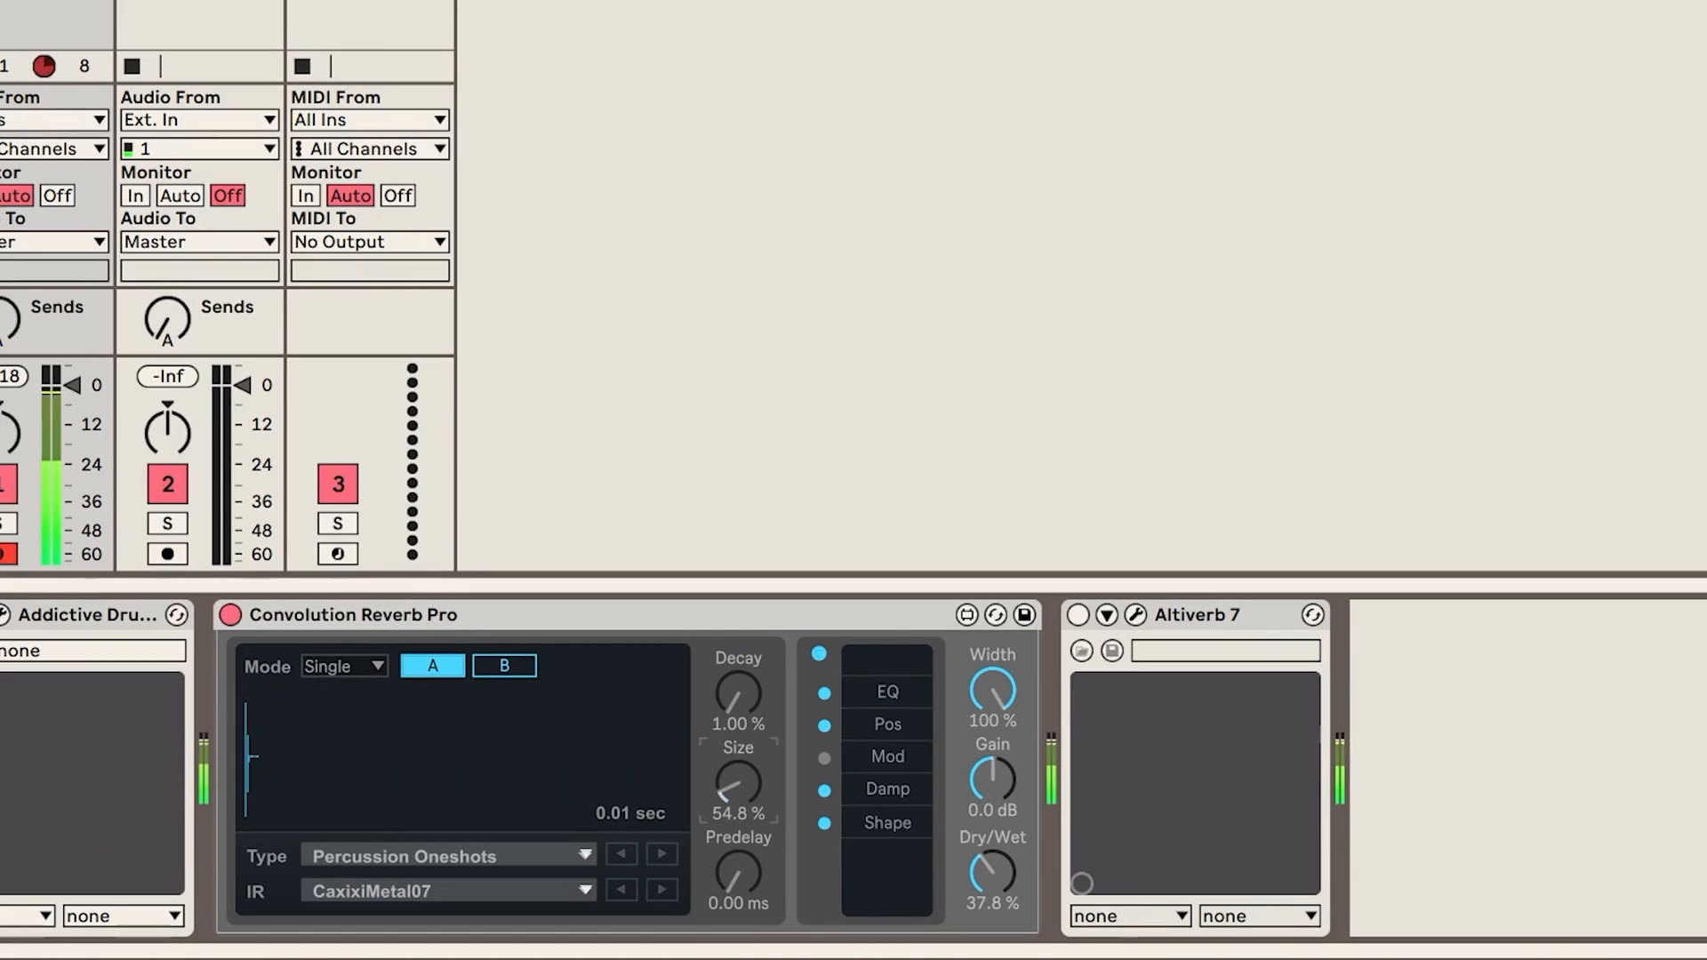
- In Ableton Live, raise Convolution Reverb Pro's size and decay, and move Grain Delay's XY point toward more feedback and spray
{"action": "left_click_drag", "start_coordinate": [736, 786], "coordinate": [736, 782]}
{"action": "left_click_drag", "start_coordinate": [726, 701], "coordinate": [733, 689]}
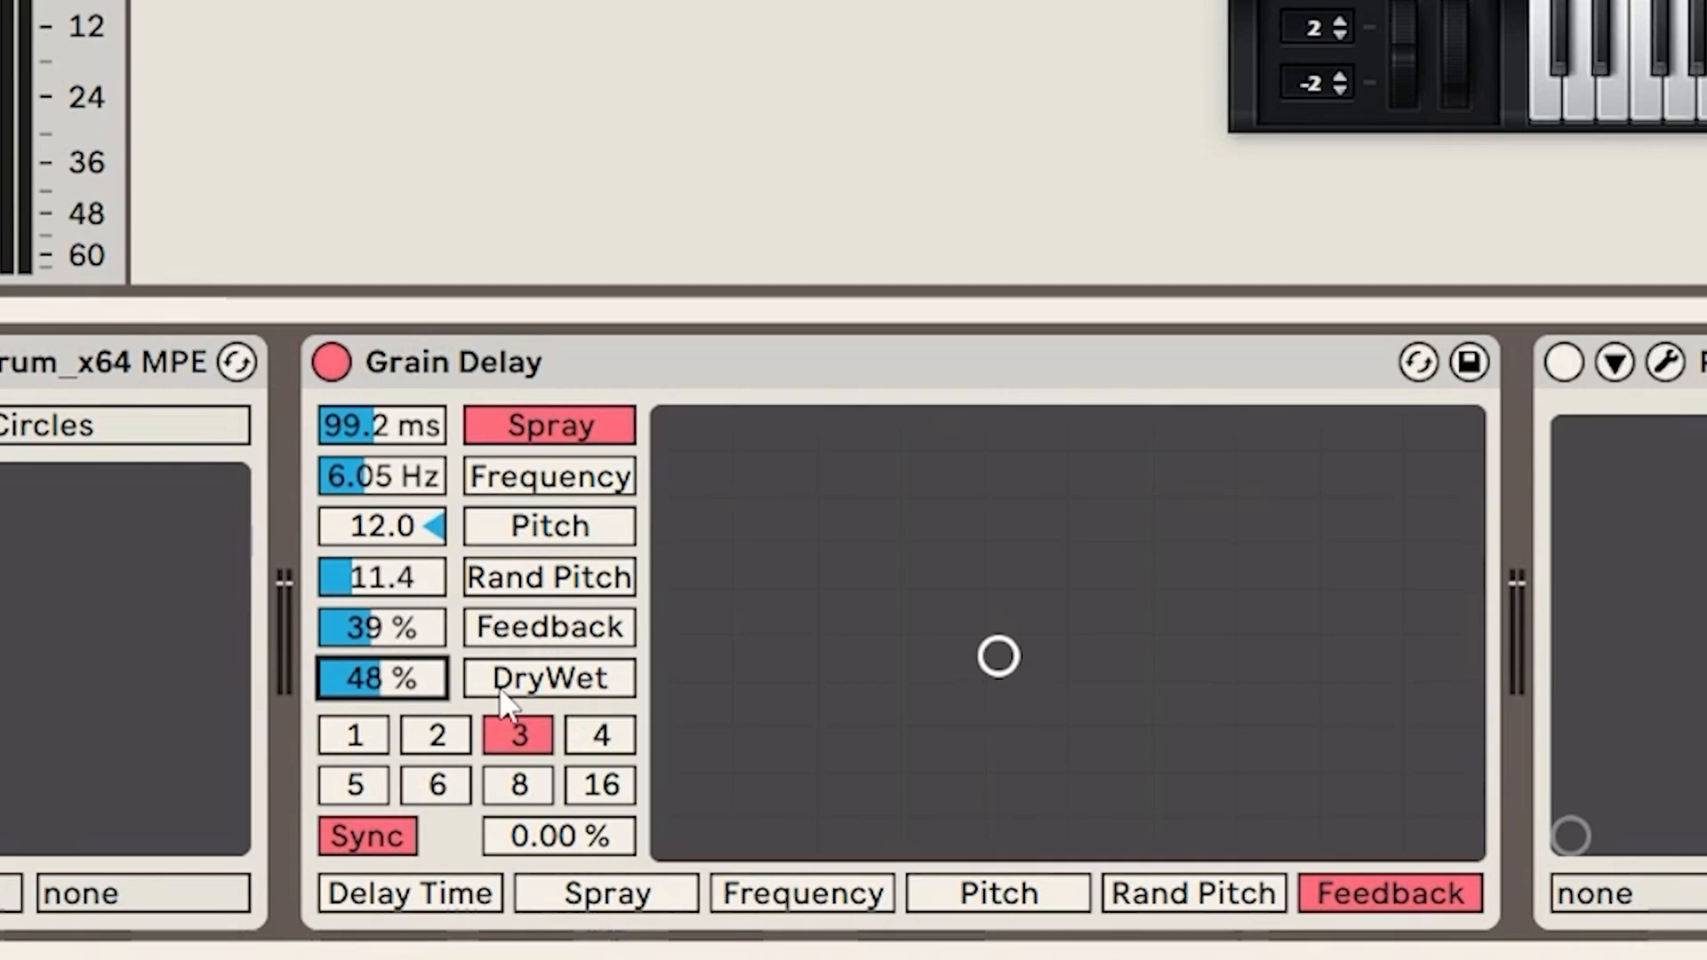
{"action": "left_click_drag", "start_coordinate": [996, 658], "coordinate": [1352, 465]}
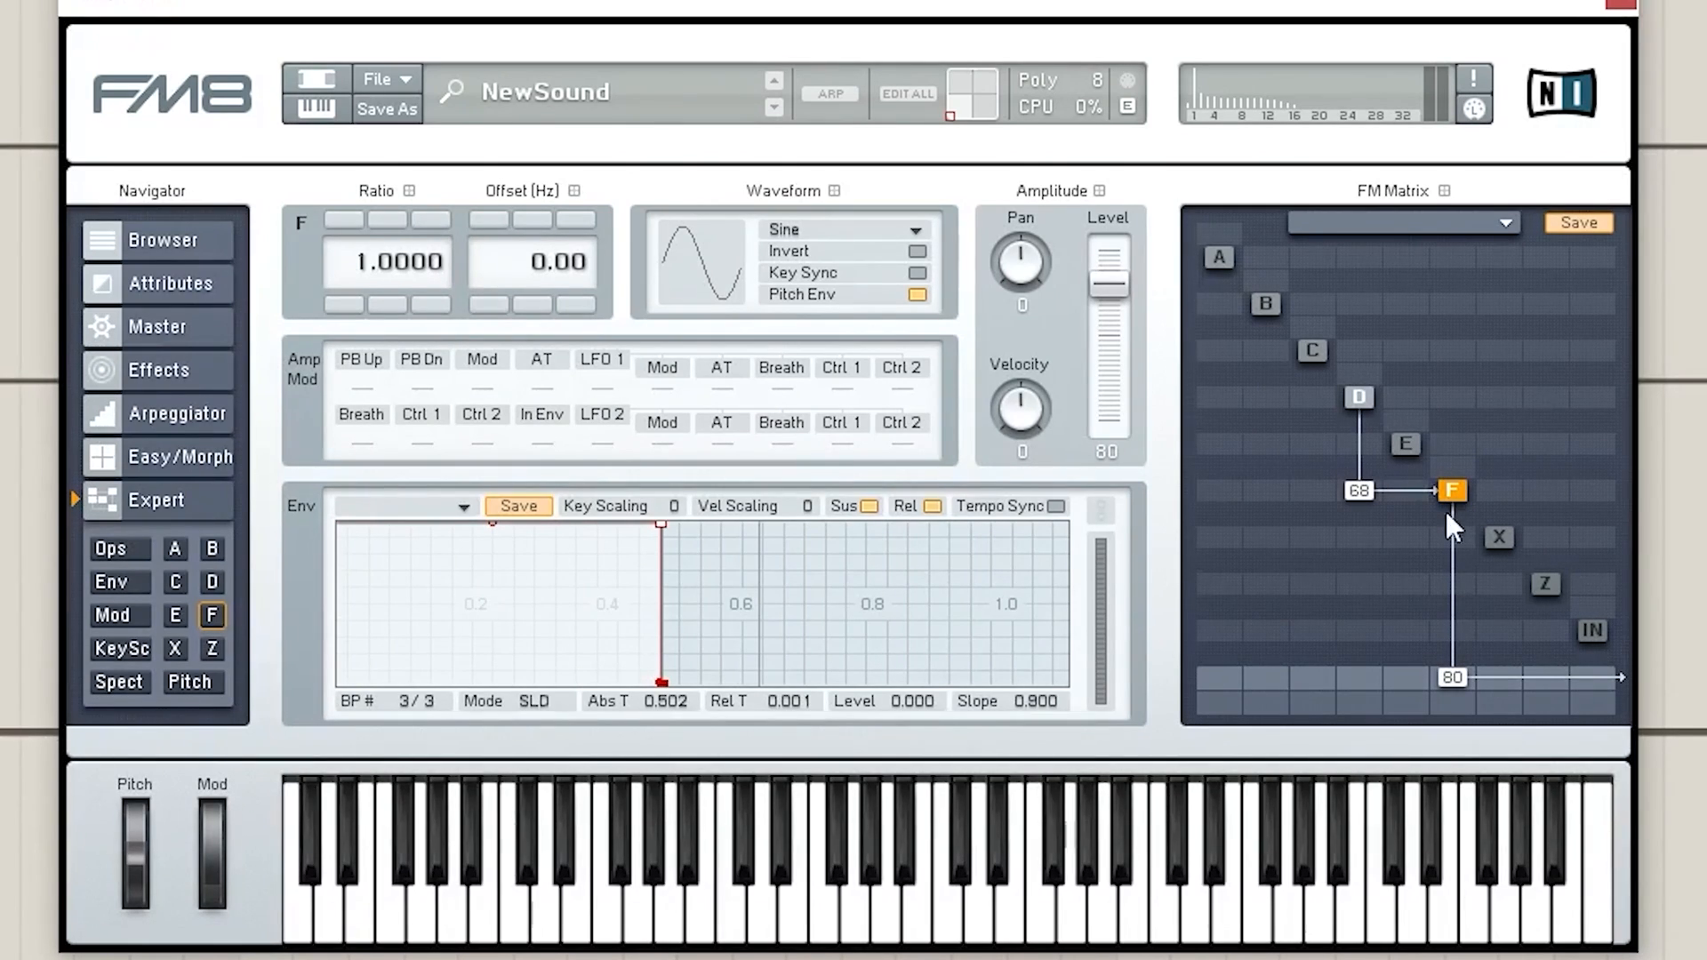